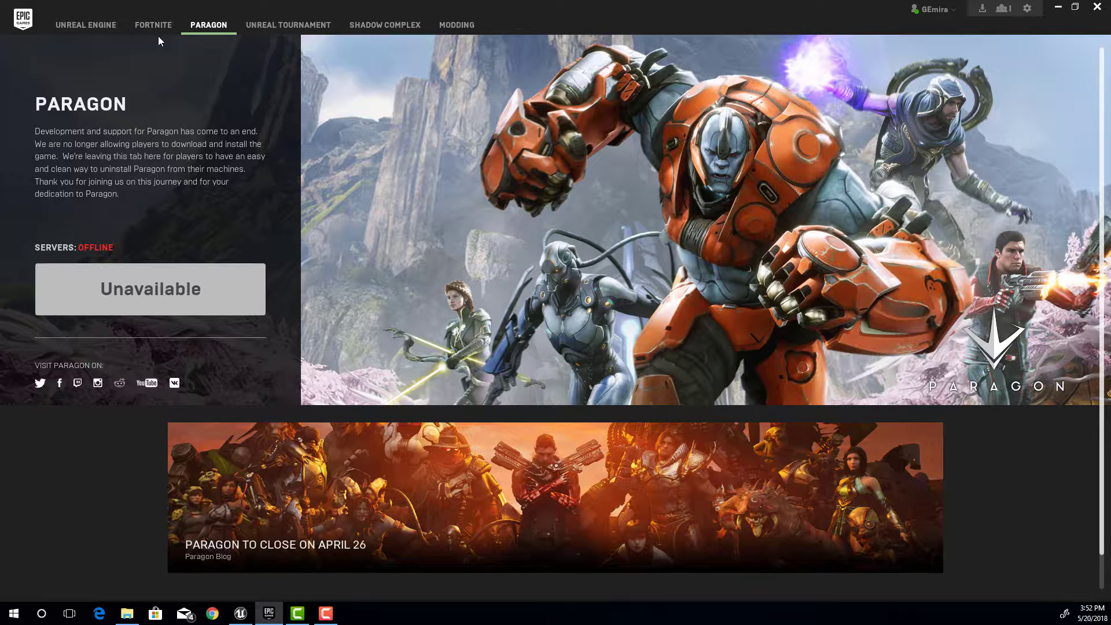
Launch Unreal Engine 4.19.2 from the Unreal Engine library and reposition the project browser window.
{"action": "left_click", "coordinate": [88, 26]}
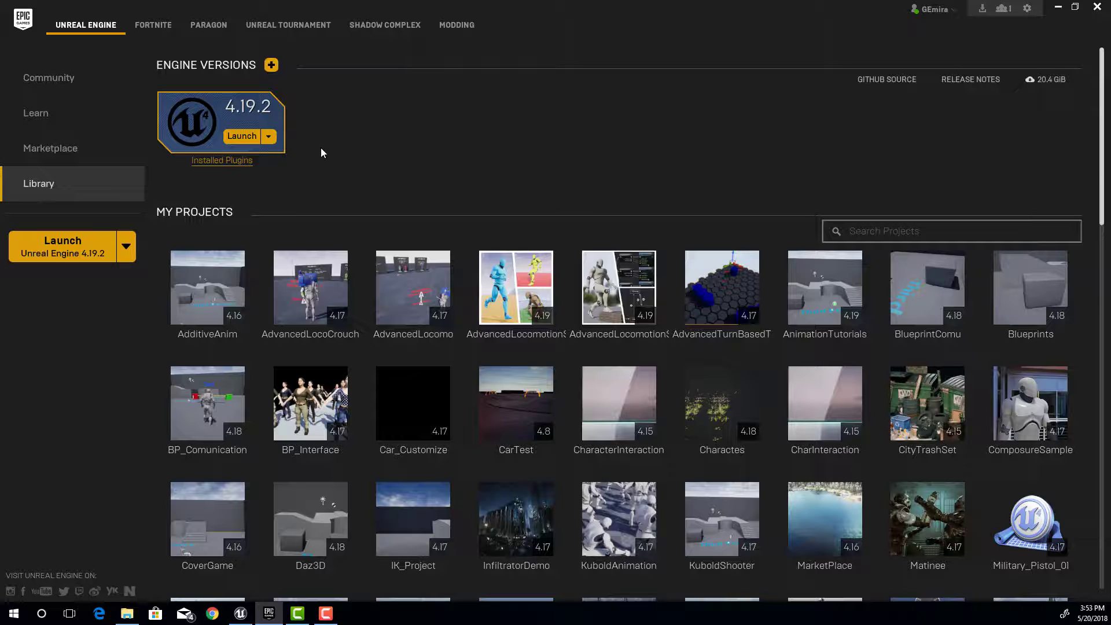
{"action": "mouse_move", "coordinate": [287, 143]}
{"action": "left_click", "coordinate": [242, 138]}
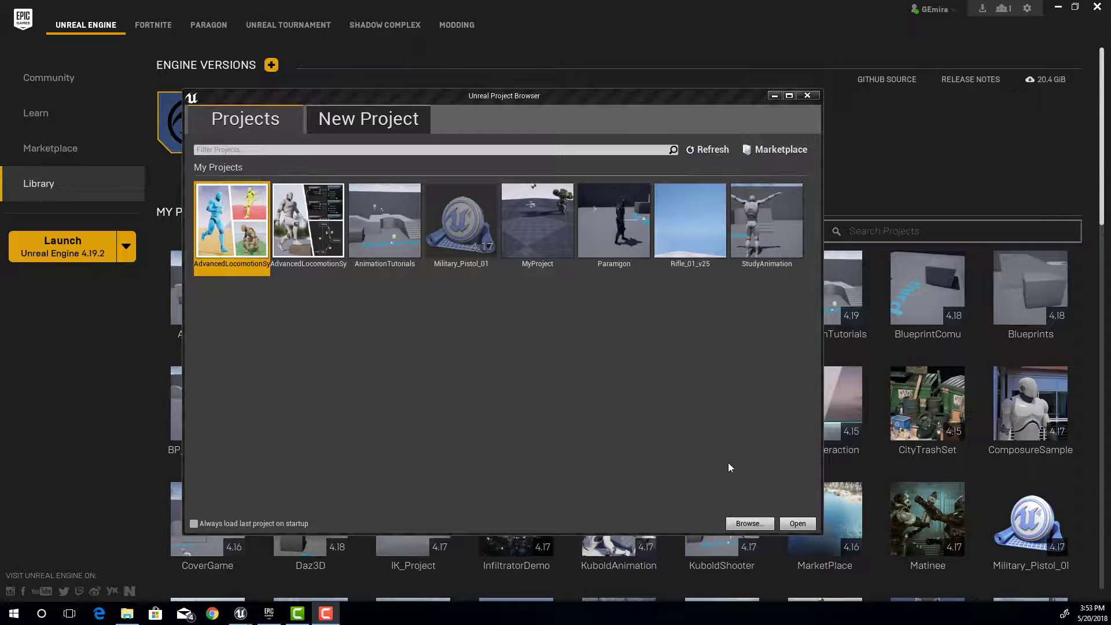
{"action": "left_click_drag", "start_coordinate": [409, 97], "coordinate": [397, 77]}
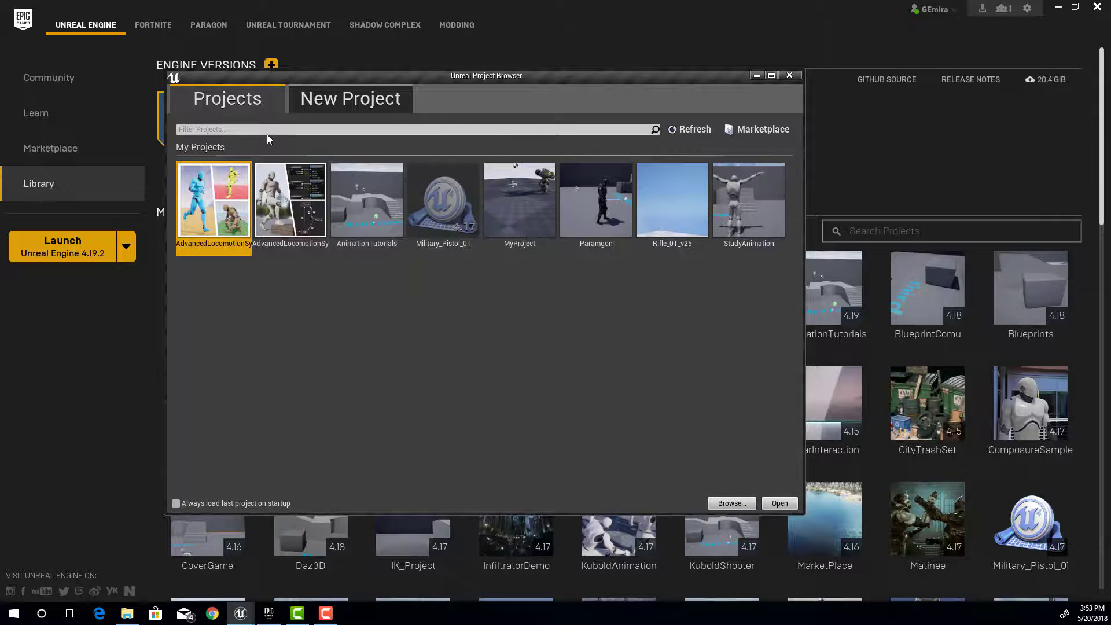
Look over the existing projects and the setup page for new projects.
{"action": "left_click", "coordinate": [324, 100]}
{"action": "left_click", "coordinate": [255, 101]}
{"action": "left_click", "coordinate": [329, 103]}
{"action": "left_click", "coordinate": [256, 102]}
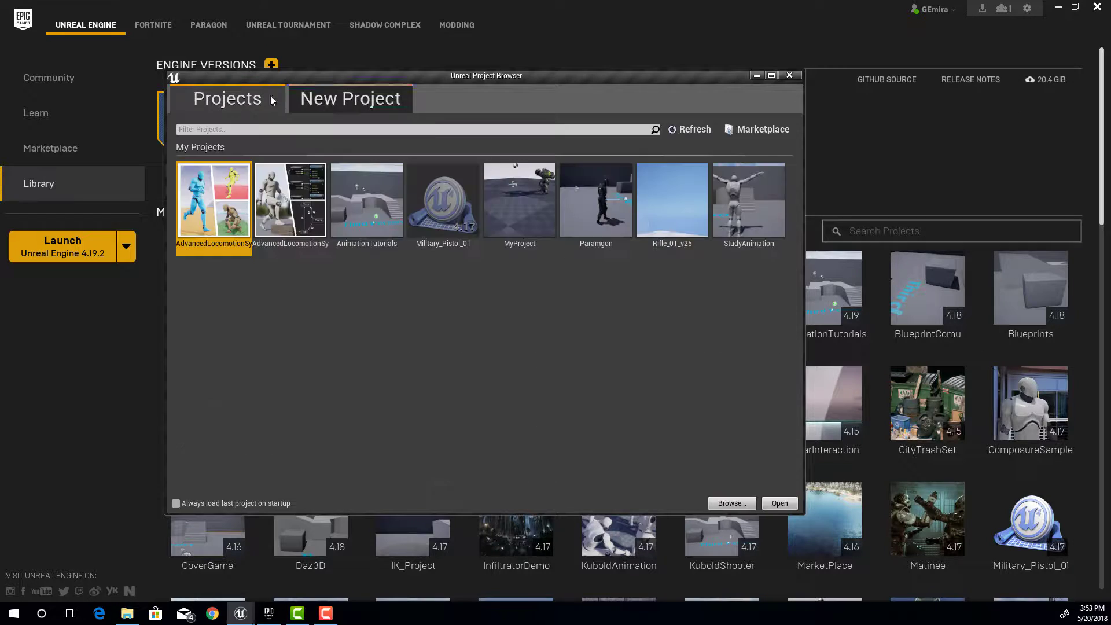
{"action": "left_click", "coordinate": [327, 104]}
{"action": "left_click", "coordinate": [257, 100]}
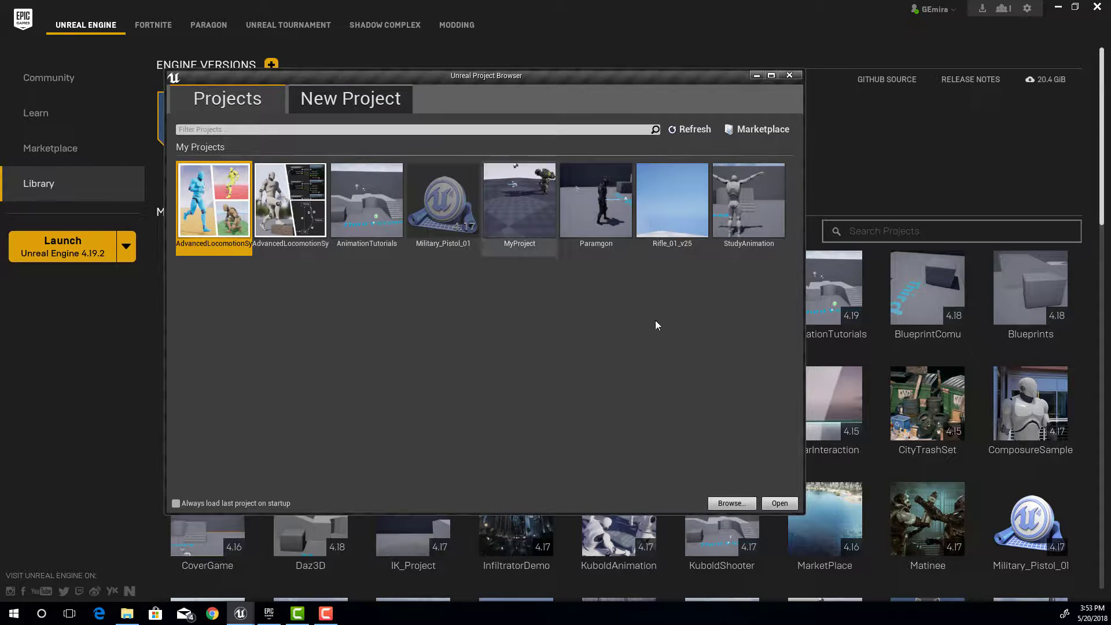
Start setting up a new project and compare the Blueprint and C++ template sets, keeping the Blueprint set.
{"action": "left_click", "coordinate": [338, 103]}
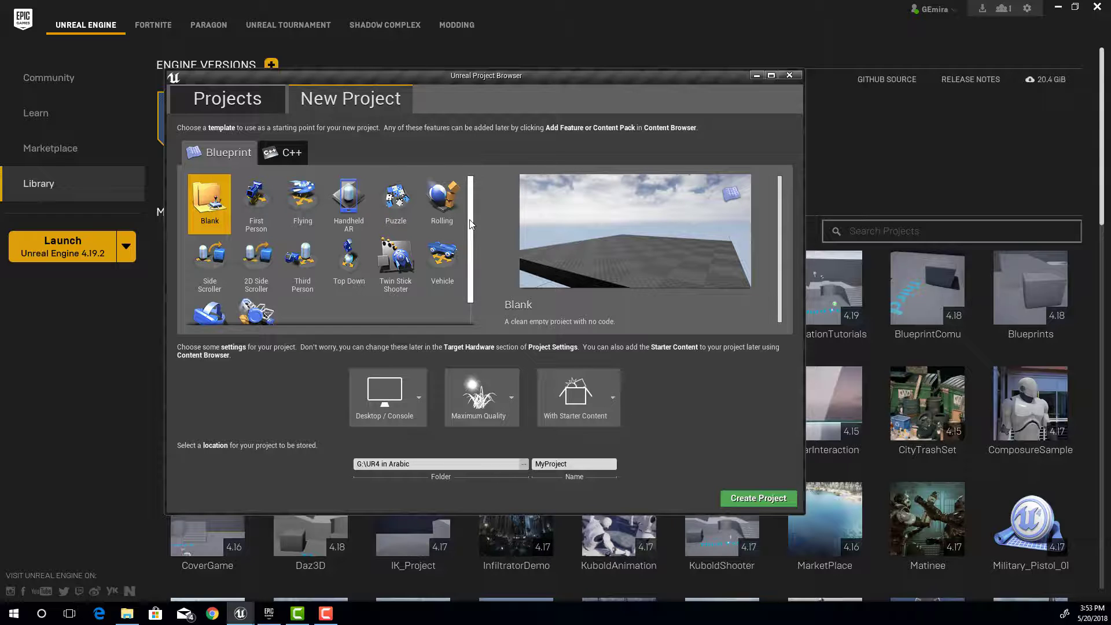
{"action": "scroll", "coordinate": [471, 225], "scroll_direction": "down", "scroll_amount": 1}
{"action": "scroll", "coordinate": [474, 217], "scroll_direction": "up", "scroll_amount": 2}
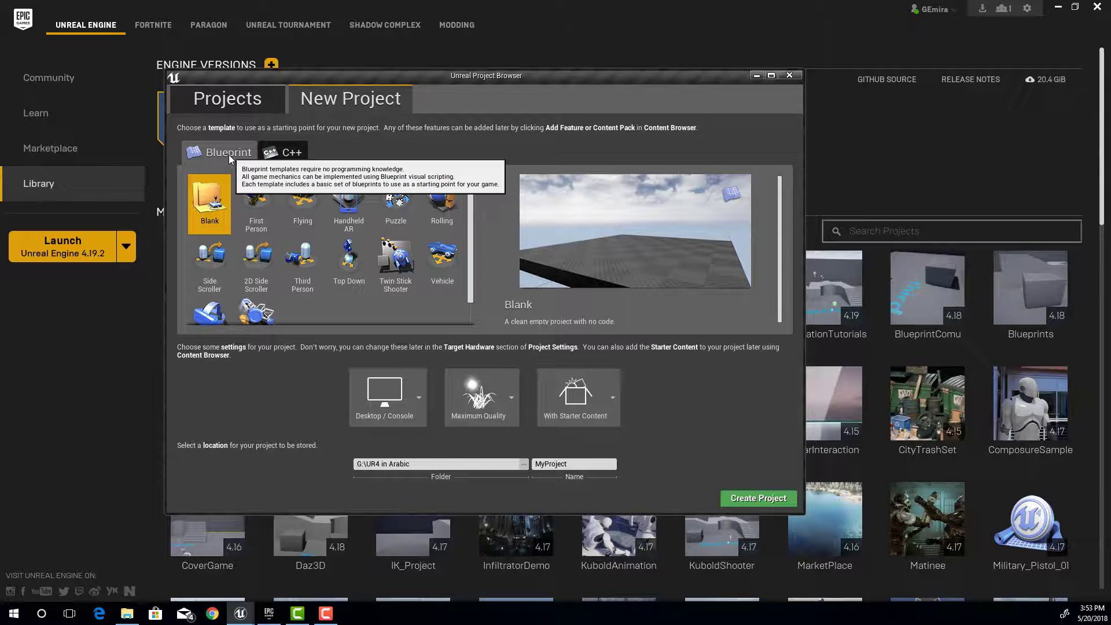
{"action": "left_click", "coordinate": [279, 155]}
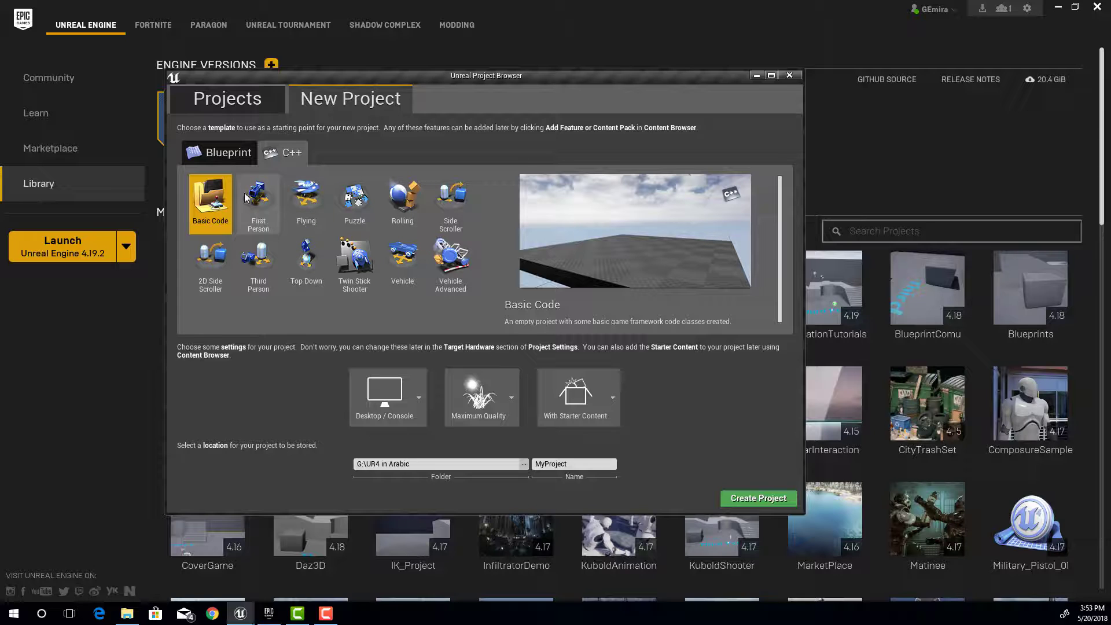
{"action": "left_click", "coordinate": [238, 155]}
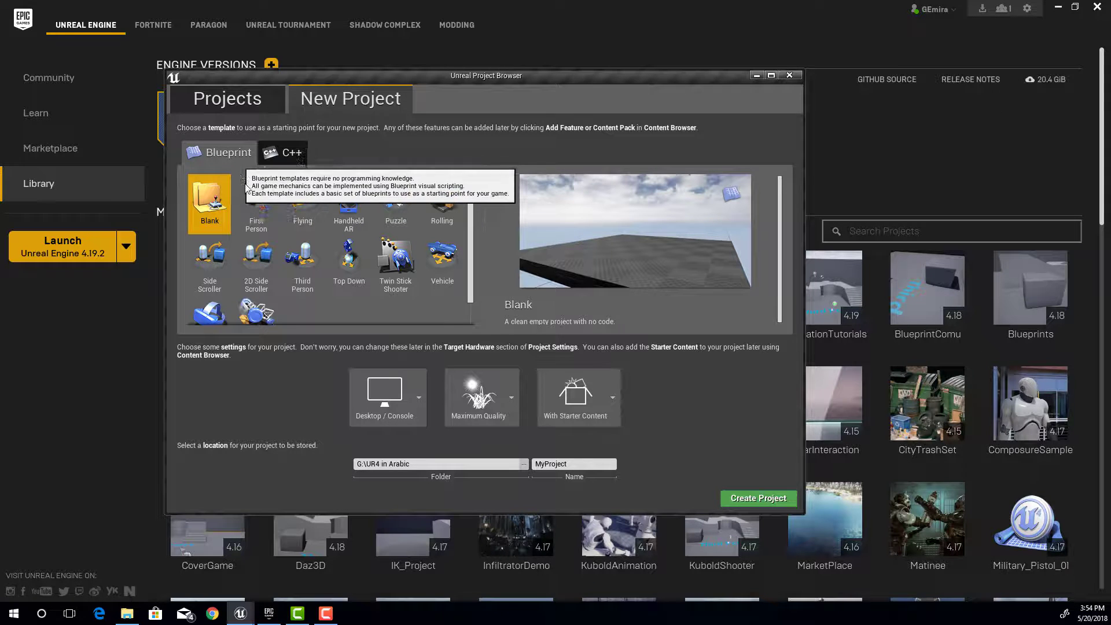
{"action": "left_click", "coordinate": [276, 158]}
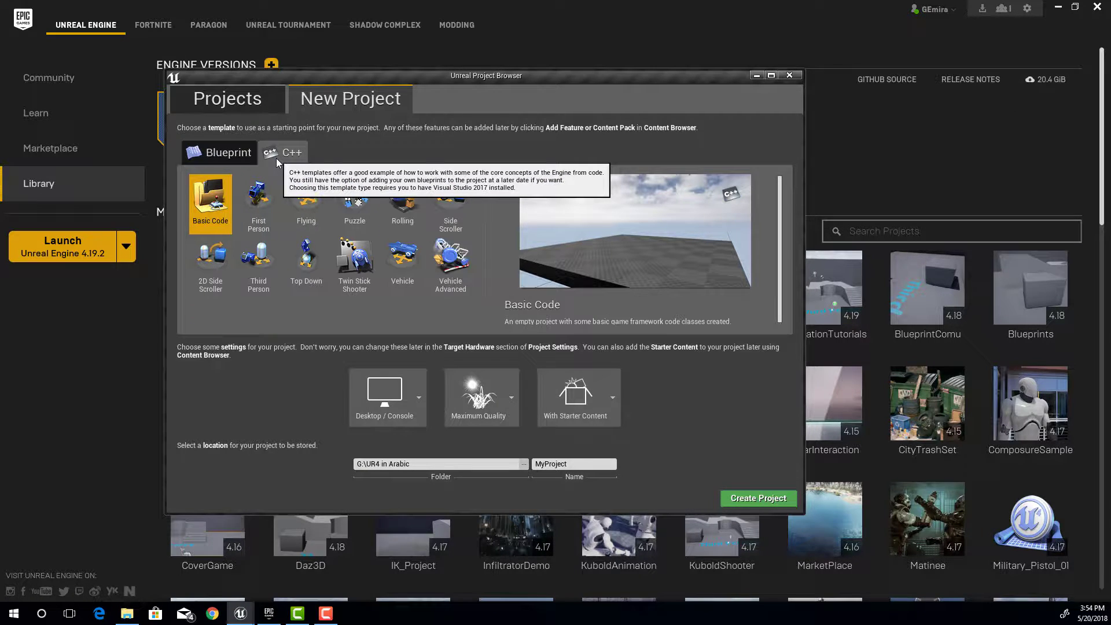
{"action": "left_click", "coordinate": [237, 154]}
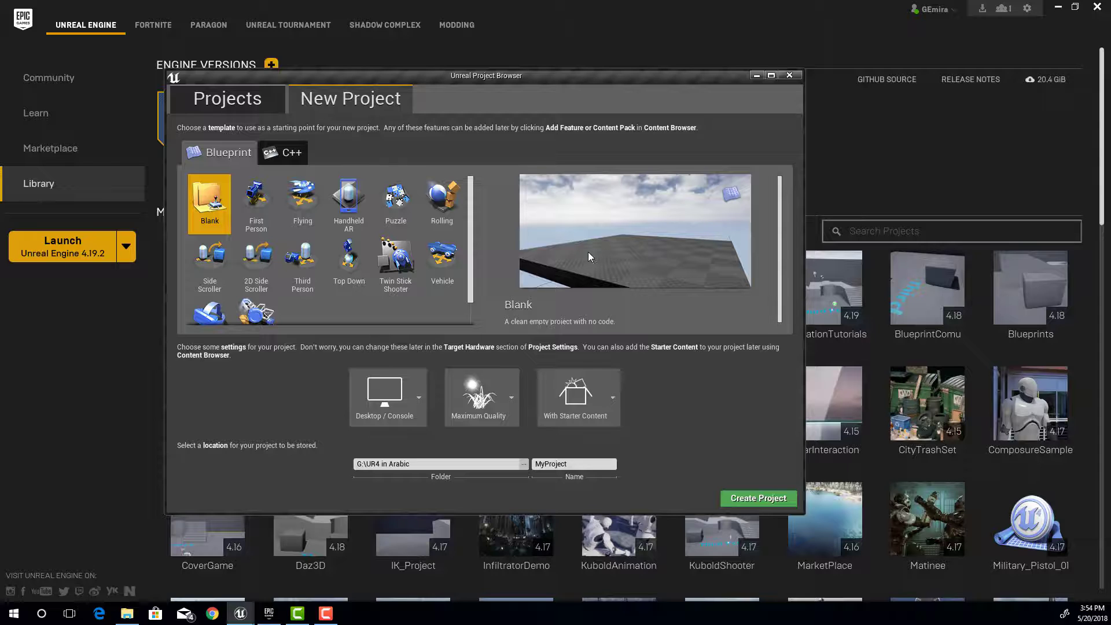
Preview the First Person, Flying, Vehicle and Top Down templates and select the Third Person template.
{"action": "left_click", "coordinate": [262, 206]}
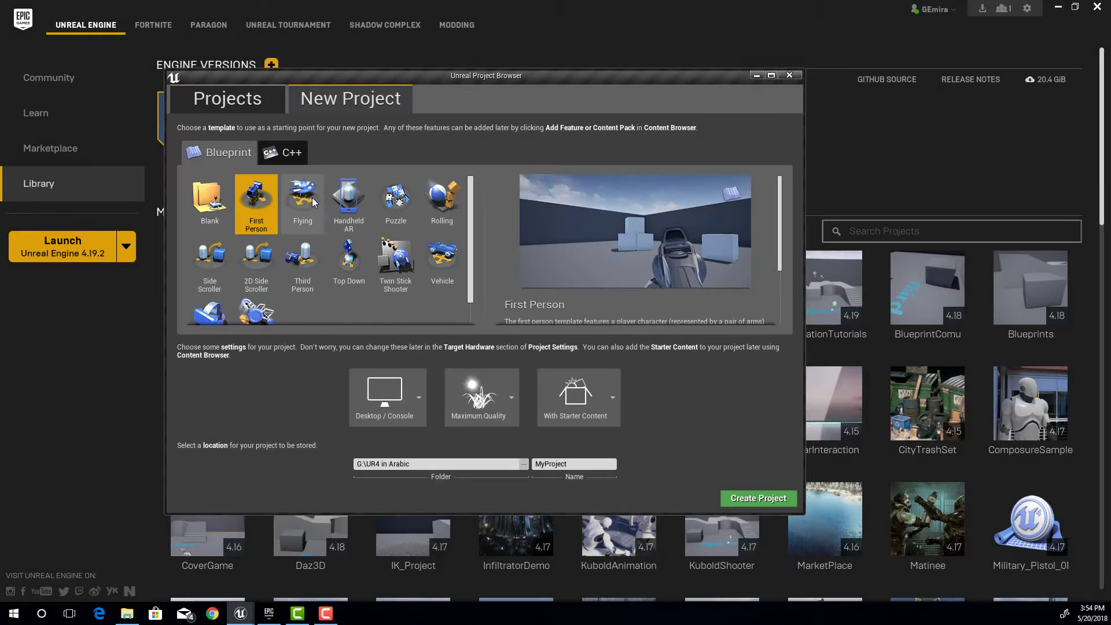
{"action": "left_click", "coordinate": [311, 202]}
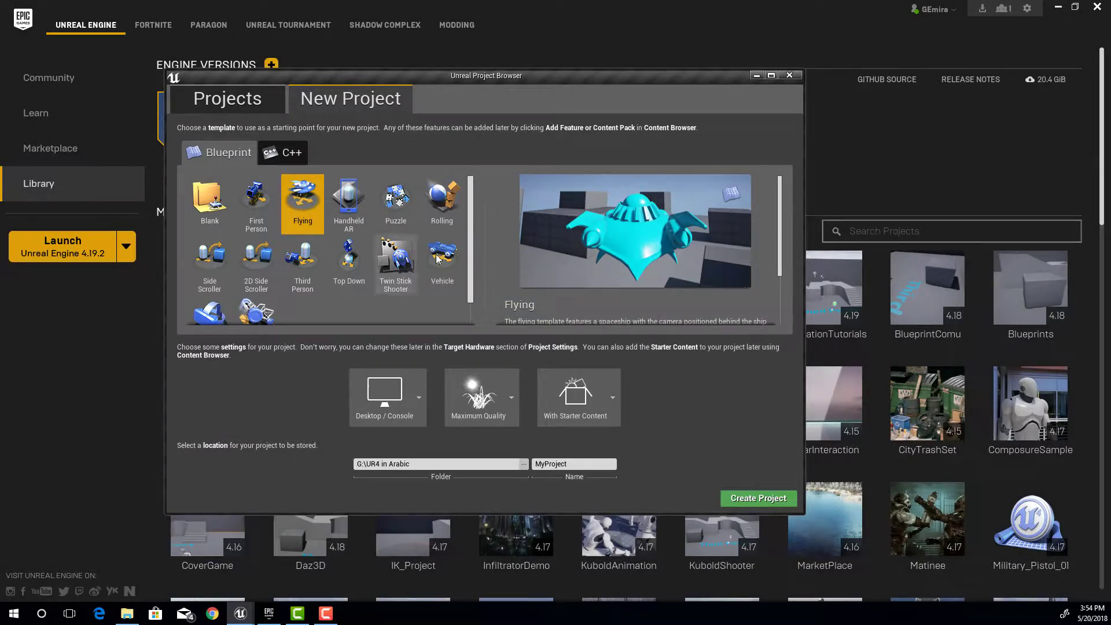
{"action": "left_click", "coordinate": [442, 258]}
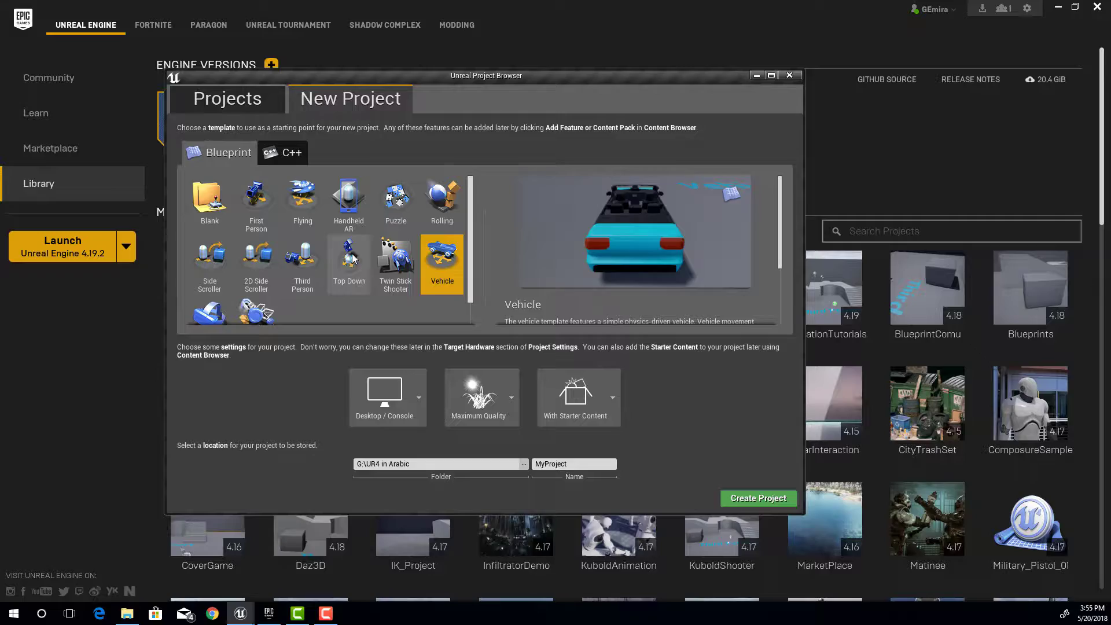
{"action": "left_click", "coordinate": [351, 259]}
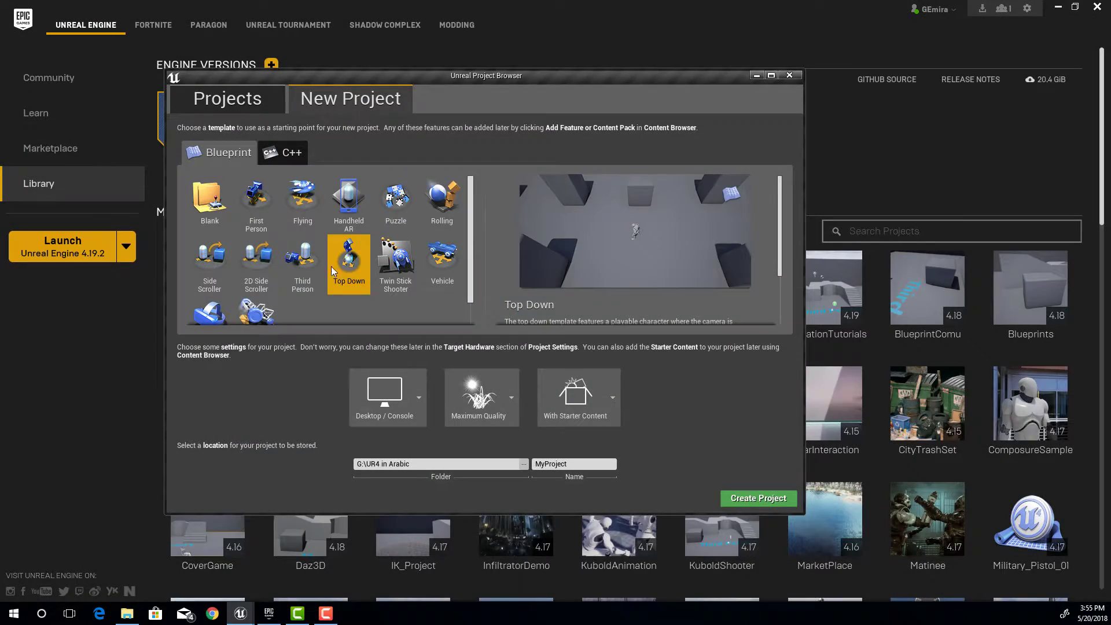
{"action": "left_click", "coordinate": [302, 263]}
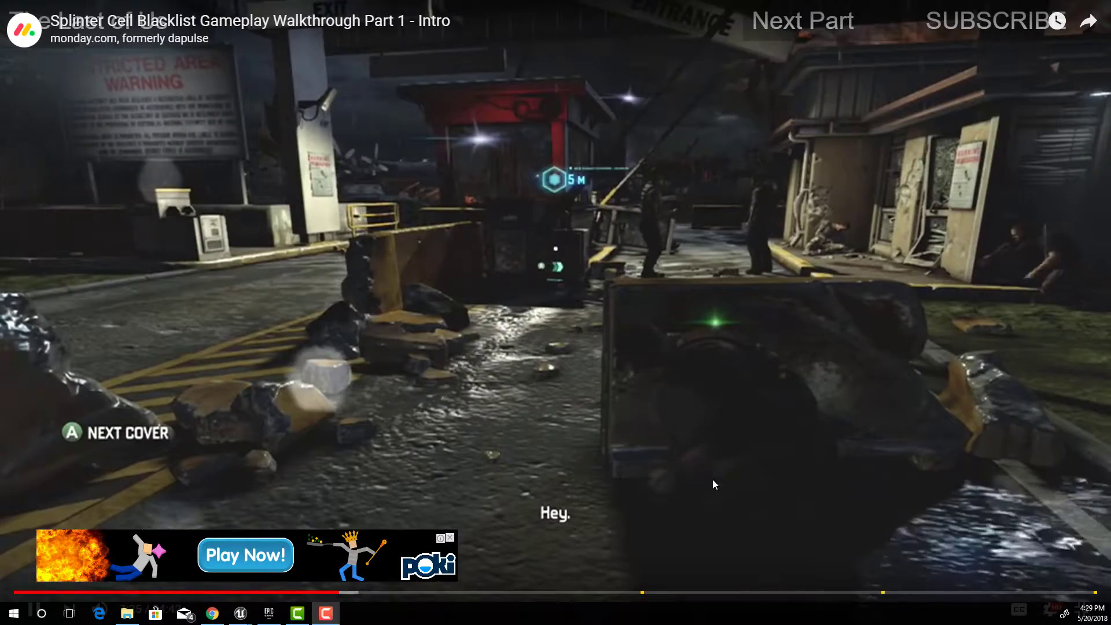
{"action": "left_click", "coordinate": [449, 538]}
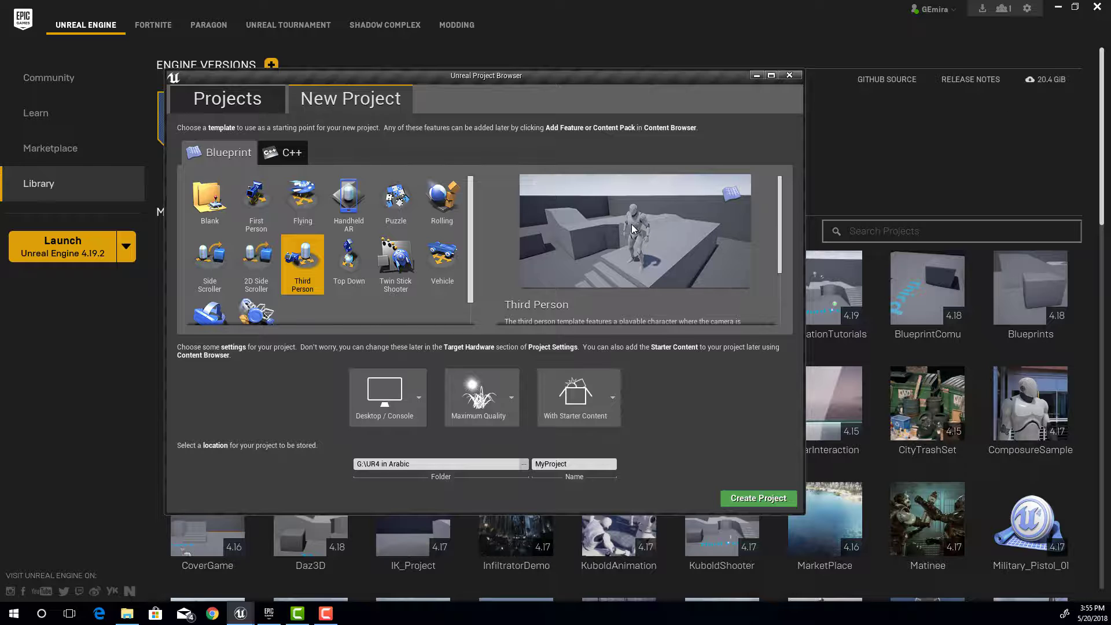
Set the new project's location to the "UR4 in Arabic" folder on the Applications (G:) drive.
{"action": "left_click", "coordinate": [555, 464]}
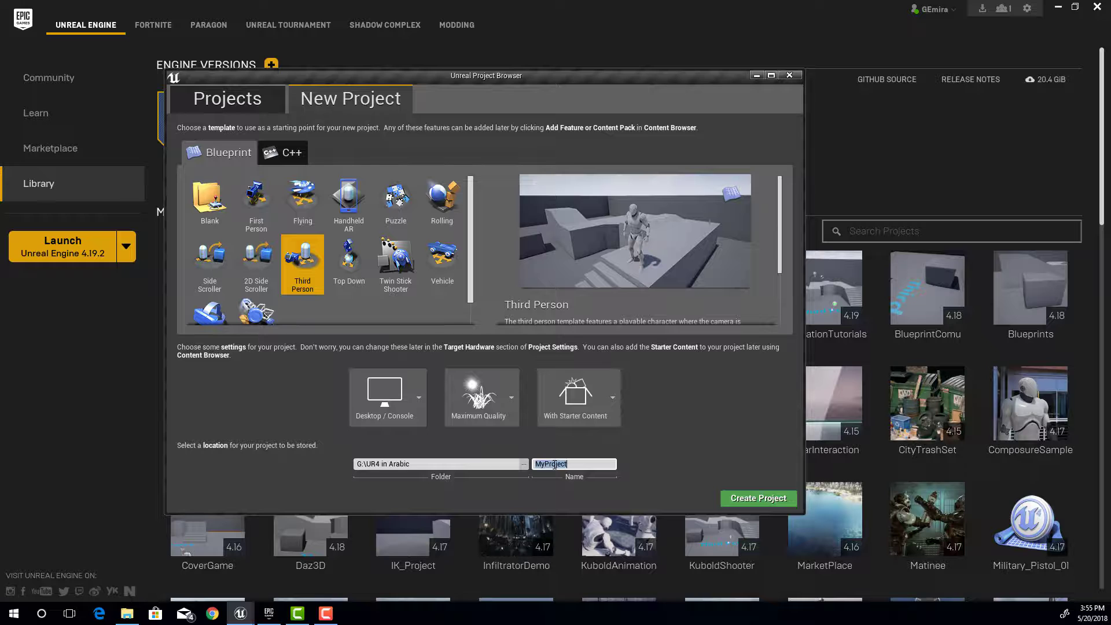
{"action": "left_click", "coordinate": [526, 466]}
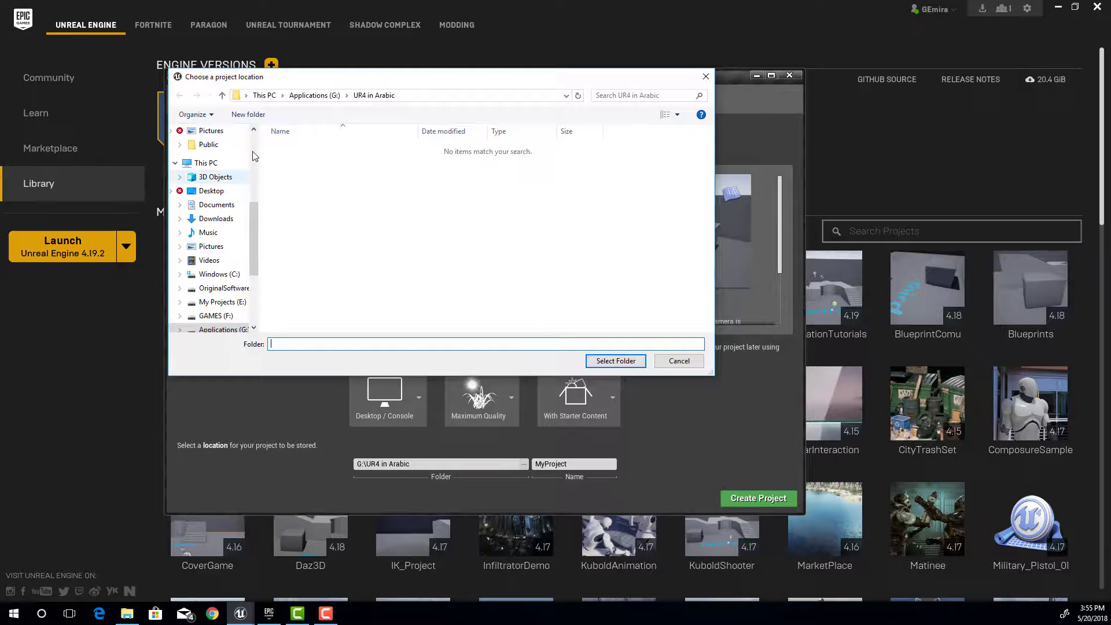
{"action": "left_click", "coordinate": [265, 95]}
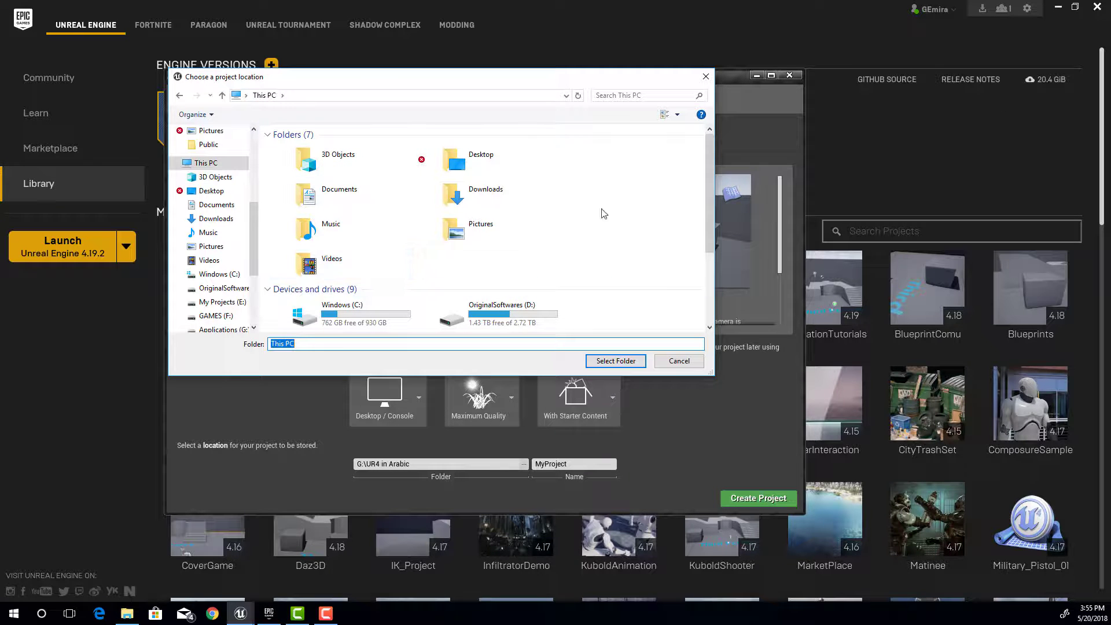
{"action": "left_click_drag", "start_coordinate": [708, 200], "coordinate": [707, 252]}
{"action": "double_click", "coordinate": [347, 287]}
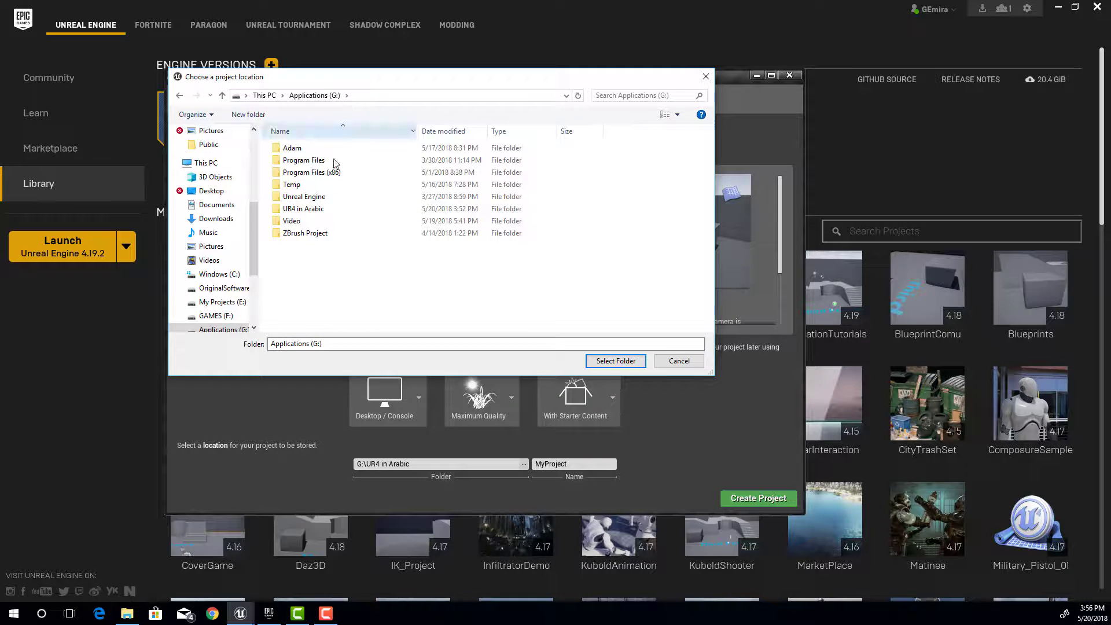
{"action": "left_click", "coordinate": [295, 210]}
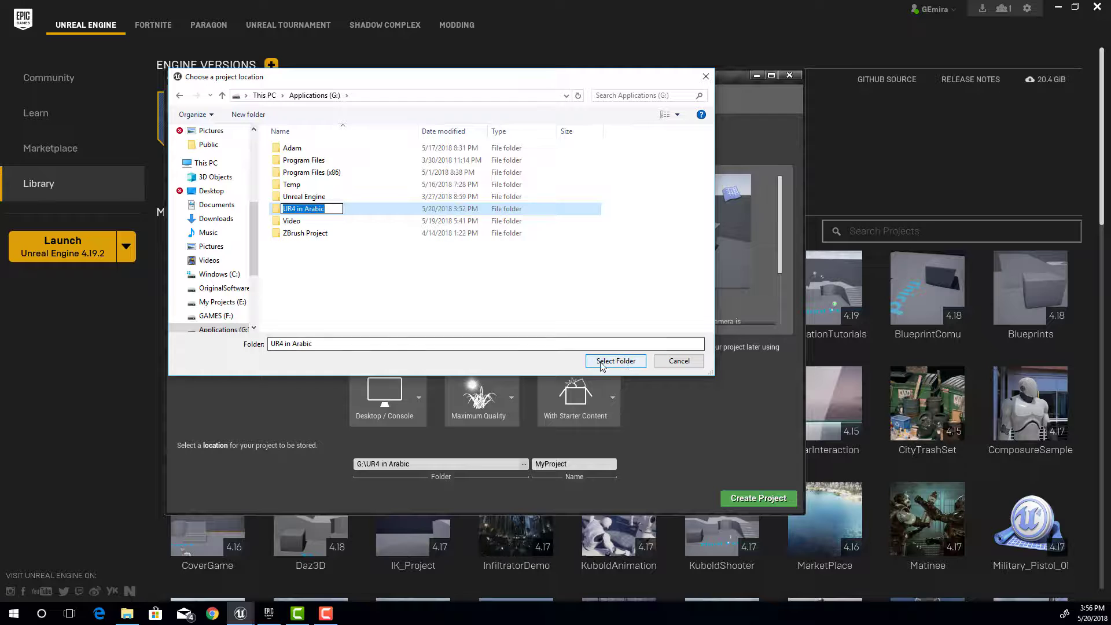
{"action": "left_click", "coordinate": [625, 362]}
{"action": "left_click", "coordinate": [615, 361]}
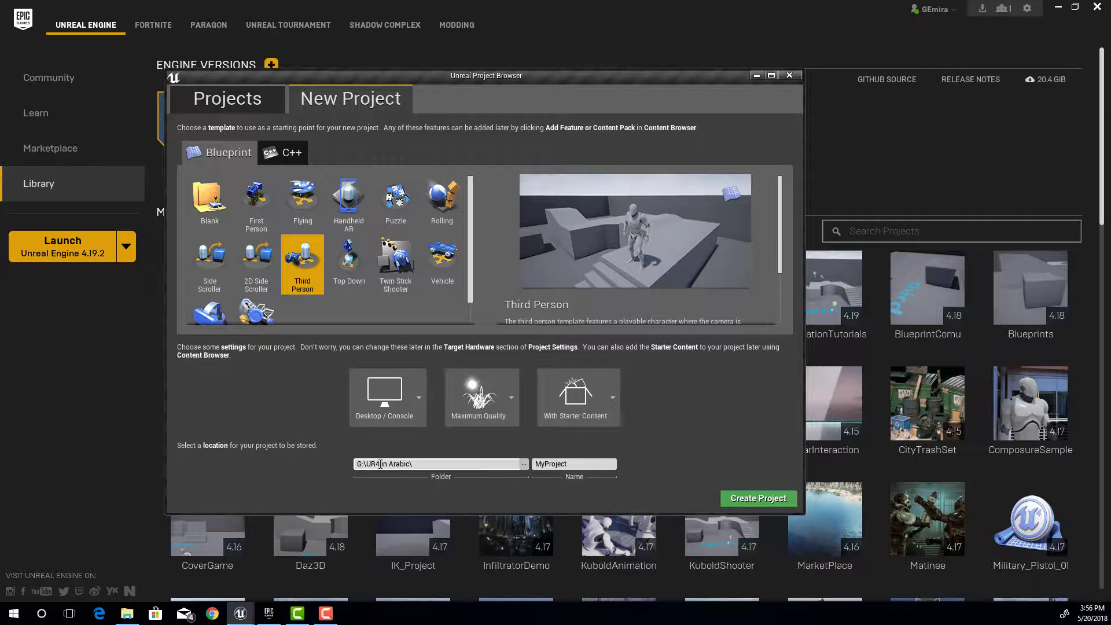
Name the project UR4_In_Arabic and create it.
{"action": "left_click", "coordinate": [544, 463]}
{"action": "double_click", "coordinate": [556, 465]}
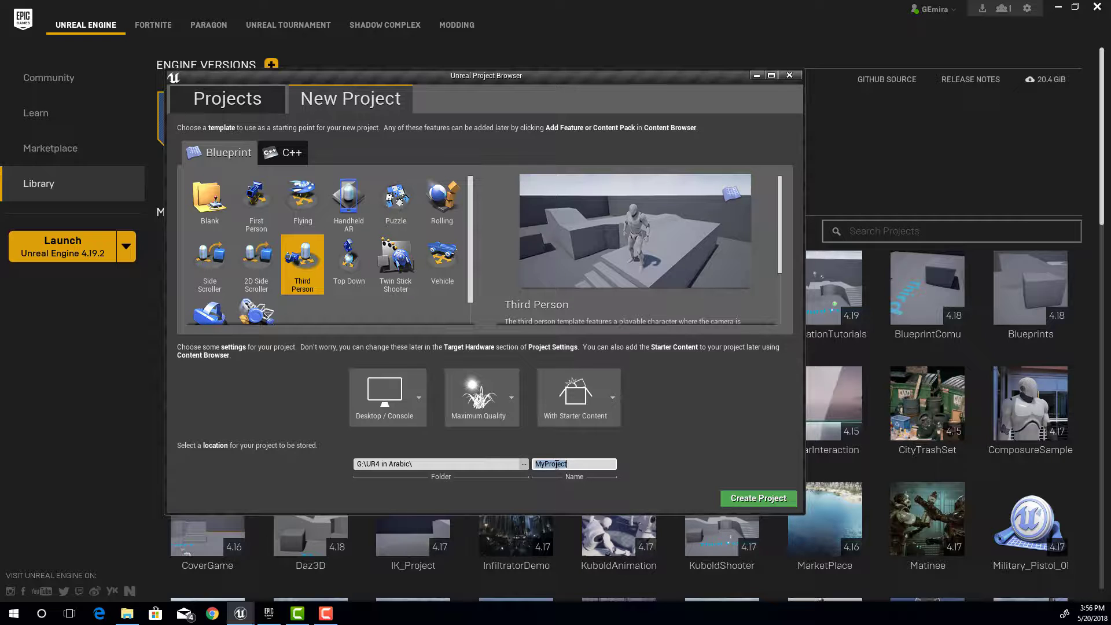
{"action": "type", "text": "UR4_In_ Arabic"}
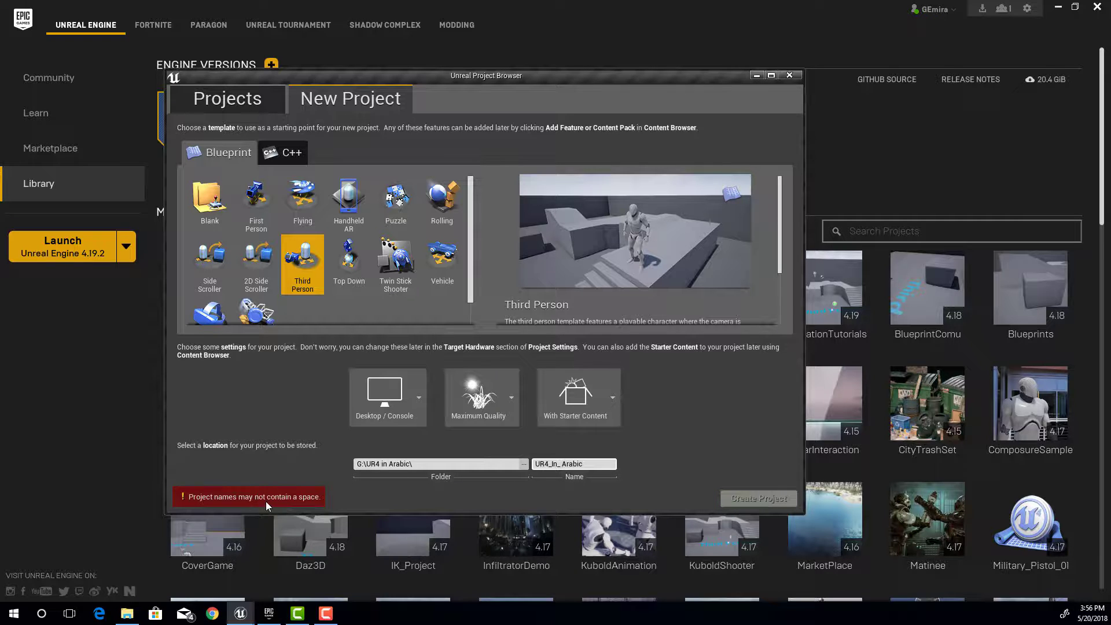
{"action": "key", "text": "BackSpace"}
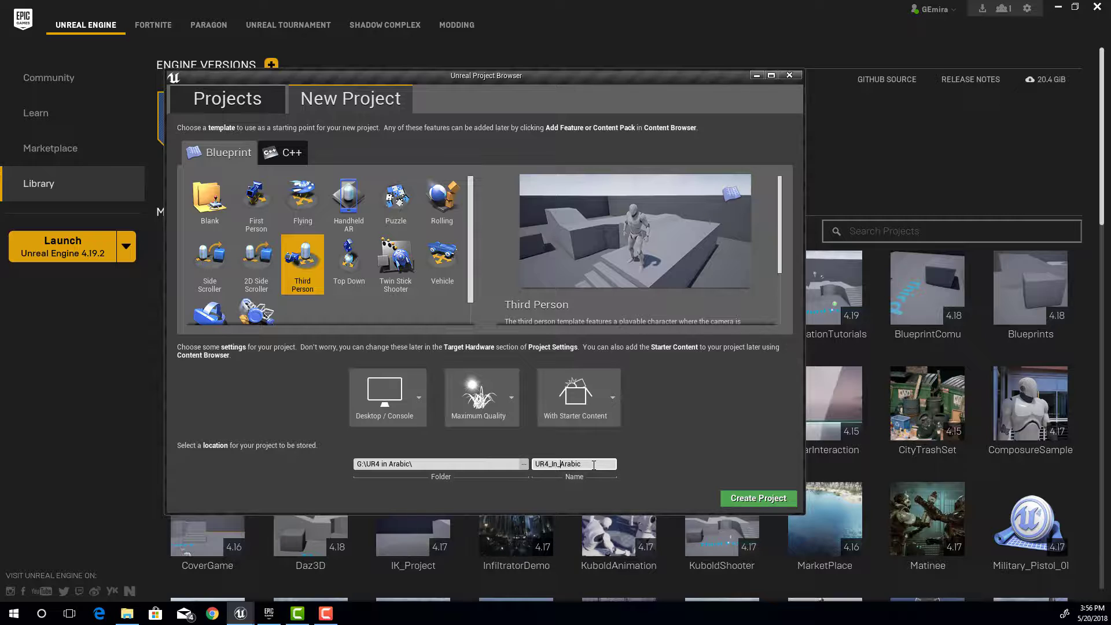
{"action": "left_click", "coordinate": [742, 499]}
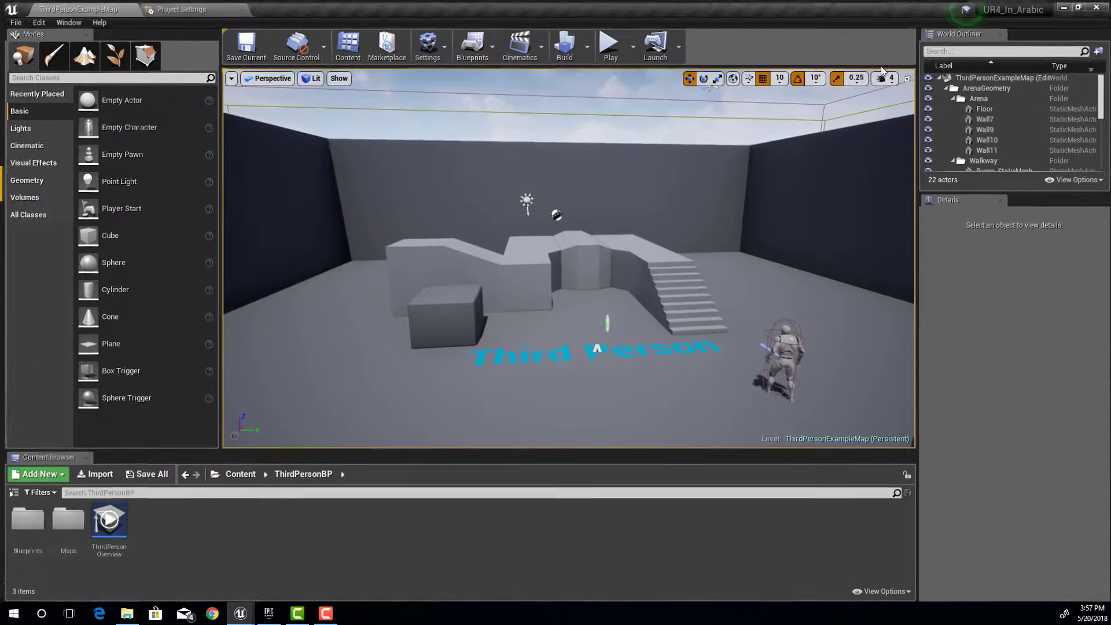
Examine the placeable actors under Lights, Cinematic, Visual Effects, Geometry, Volumes and All Classes.
{"action": "left_click", "coordinate": [885, 67]}
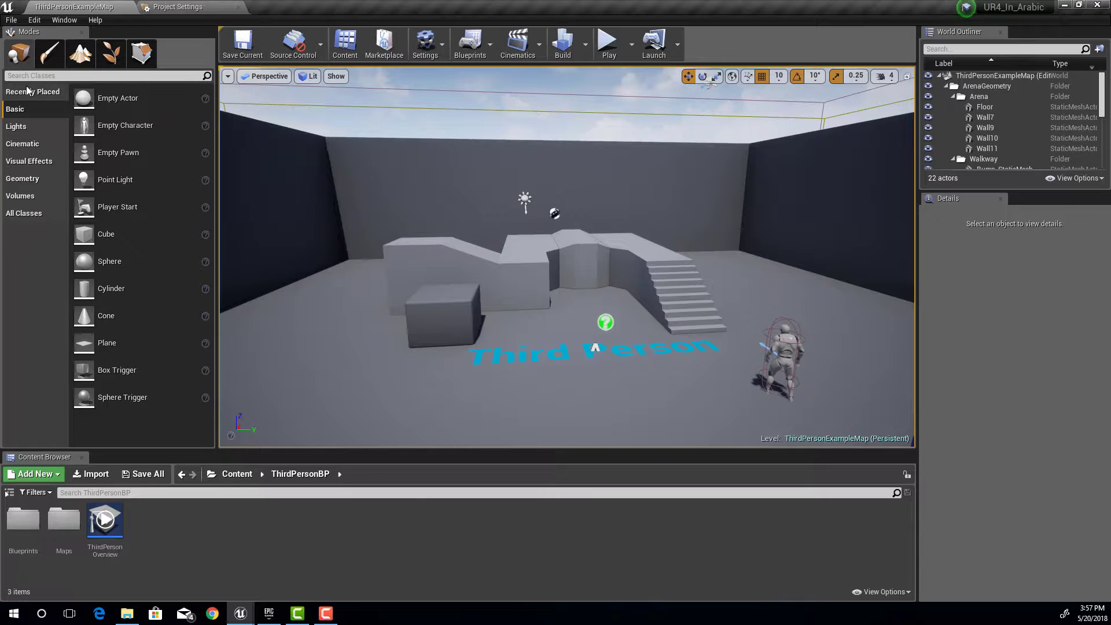
{"action": "left_click", "coordinate": [34, 123]}
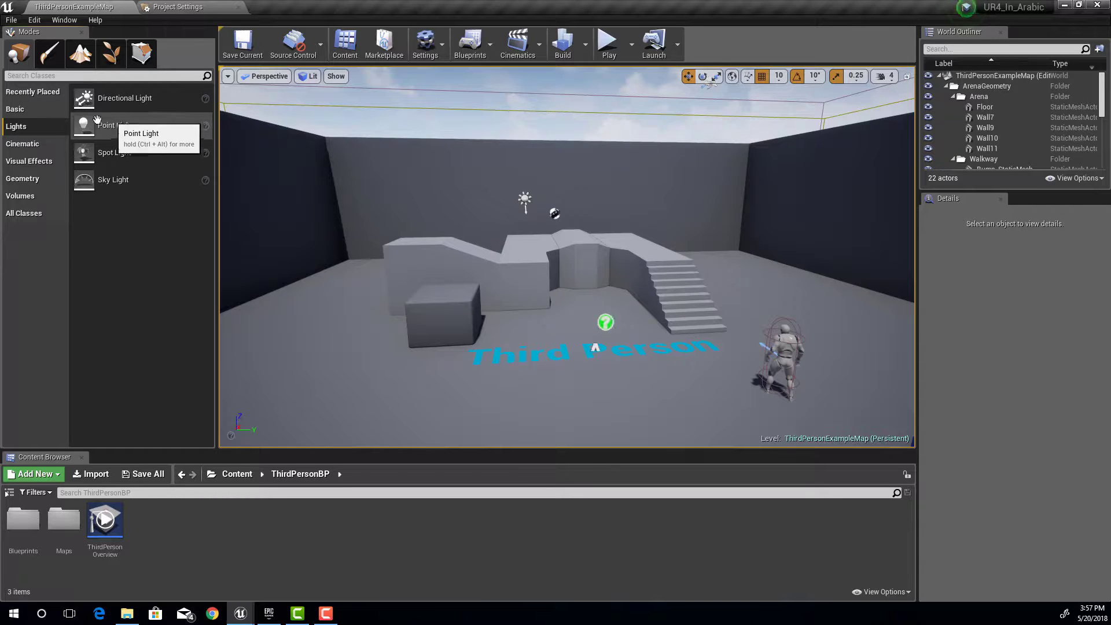
{"action": "left_click", "coordinate": [34, 145]}
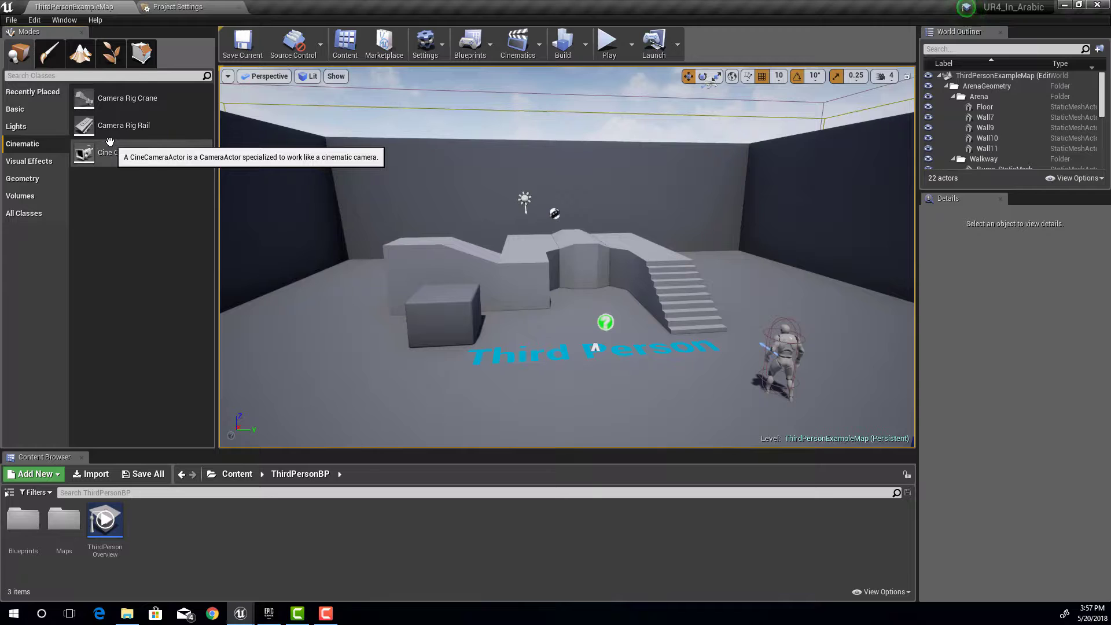
{"action": "left_click", "coordinate": [44, 161]}
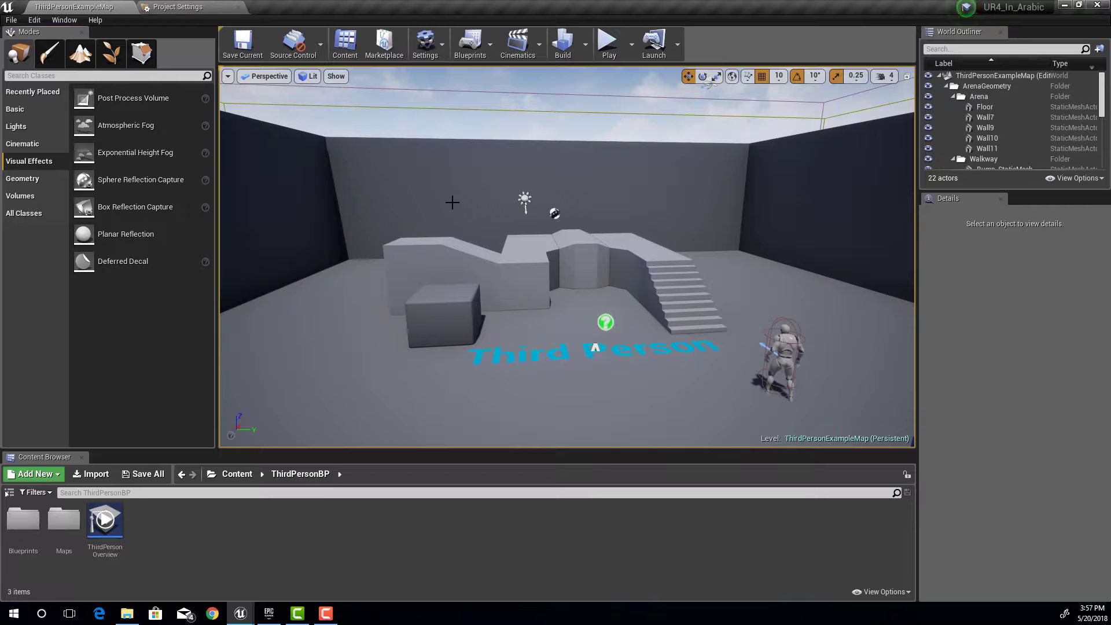
{"action": "left_click", "coordinate": [34, 180]}
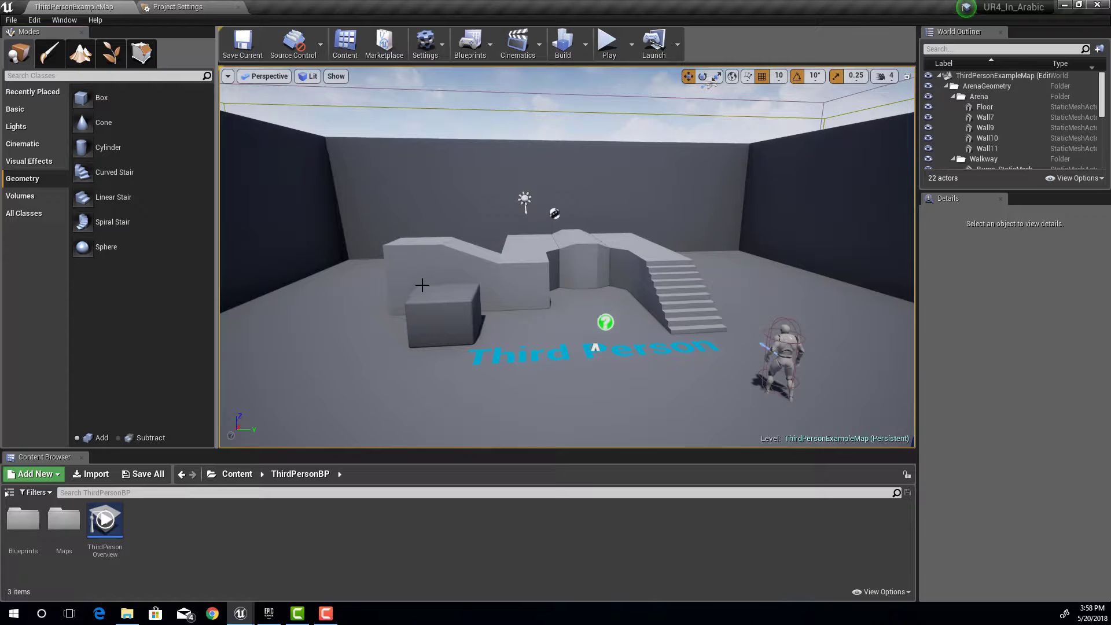
{"action": "left_click", "coordinate": [37, 201]}
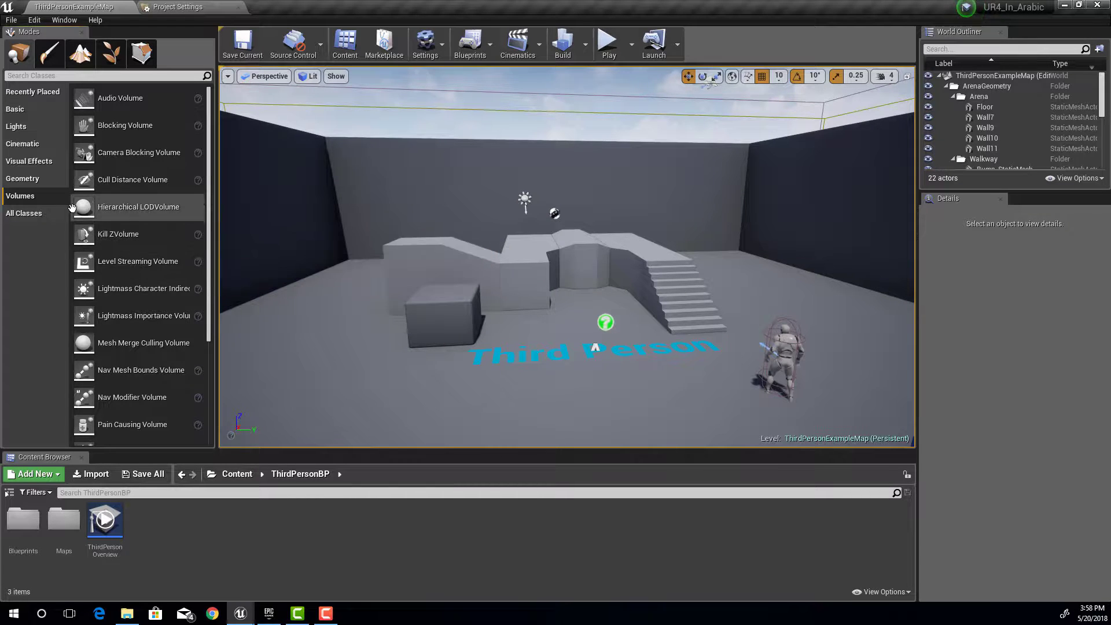
{"action": "left_click", "coordinate": [30, 213]}
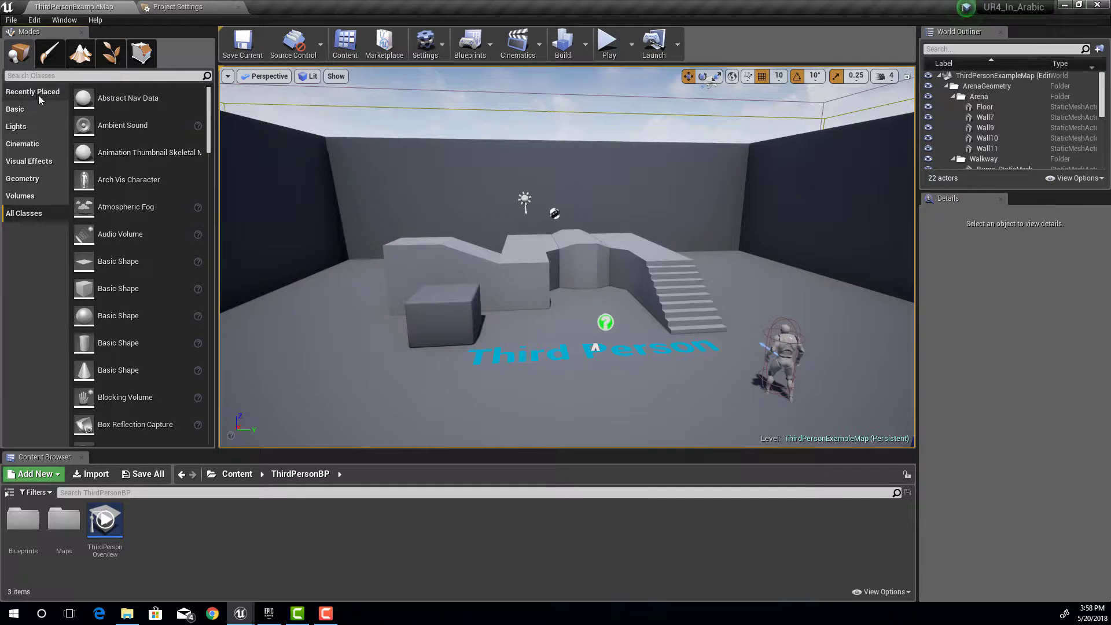
{"action": "middle_click_drag", "start_coordinate": [542, 292], "coordinate": [423, 255]}
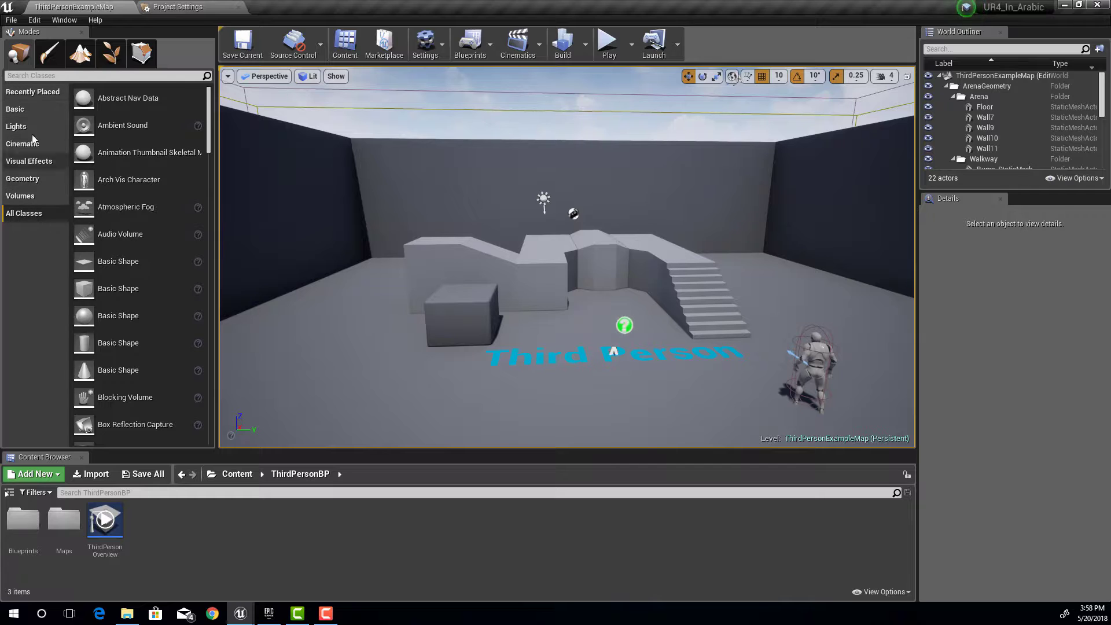
Examine the options of the Paint, Landscape, Foliage and Geometry Editing modes.
{"action": "left_click", "coordinate": [58, 58]}
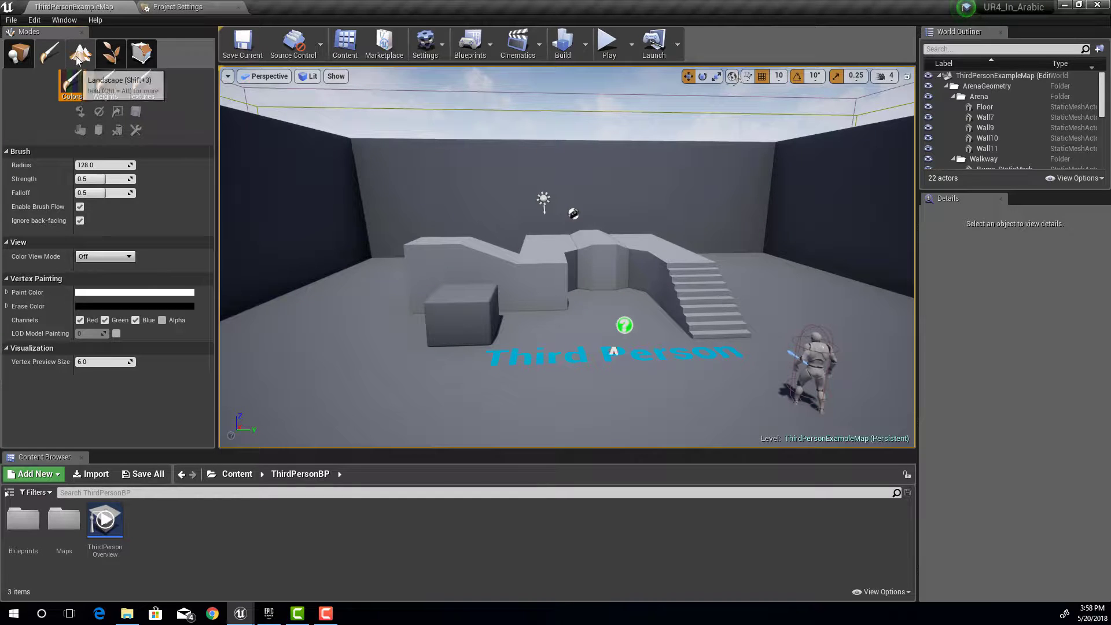
{"action": "left_click", "coordinate": [79, 57]}
{"action": "left_click", "coordinate": [113, 55]}
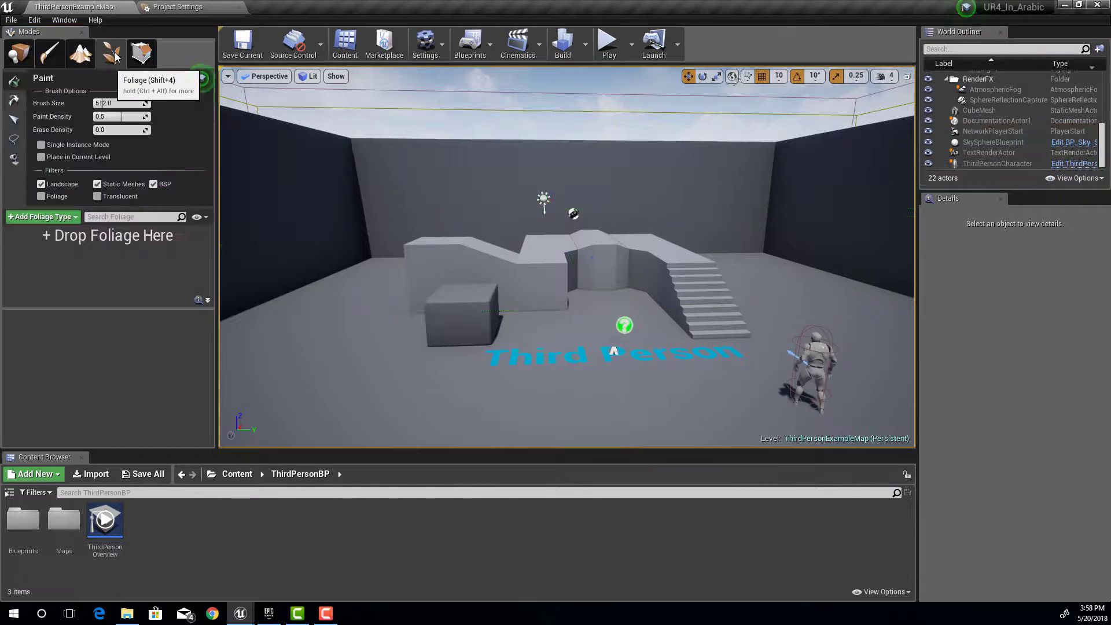
{"action": "left_click", "coordinate": [142, 54]}
{"action": "left_click", "coordinate": [112, 55]}
{"action": "left_click", "coordinate": [81, 55]}
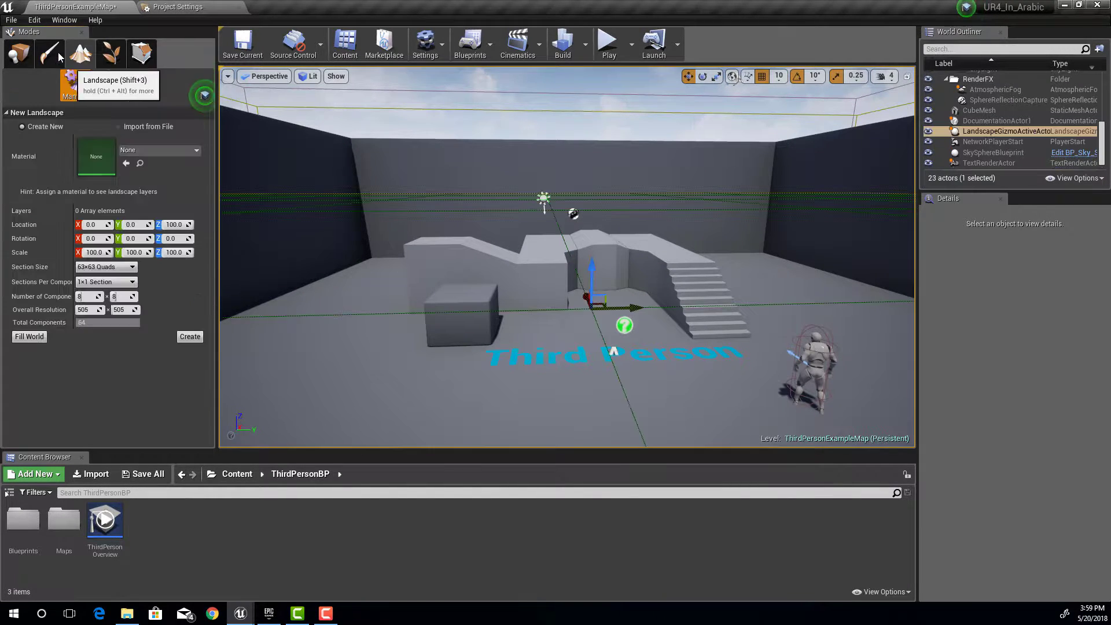
{"action": "left_click", "coordinate": [112, 55]}
{"action": "left_click", "coordinate": [142, 54]}
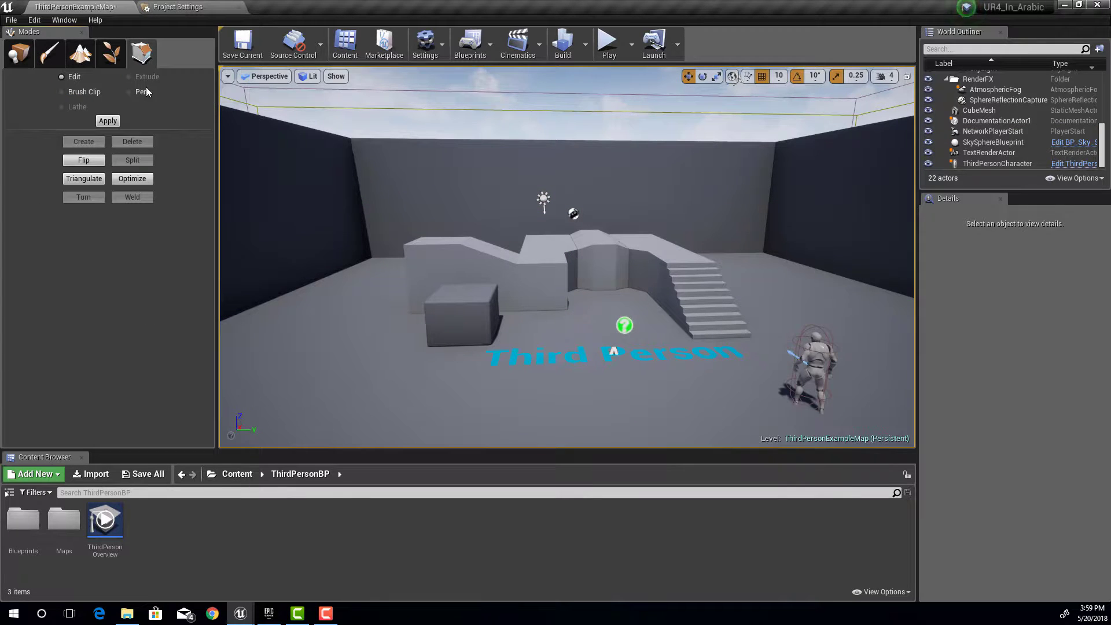
{"action": "left_click", "coordinate": [50, 56]}
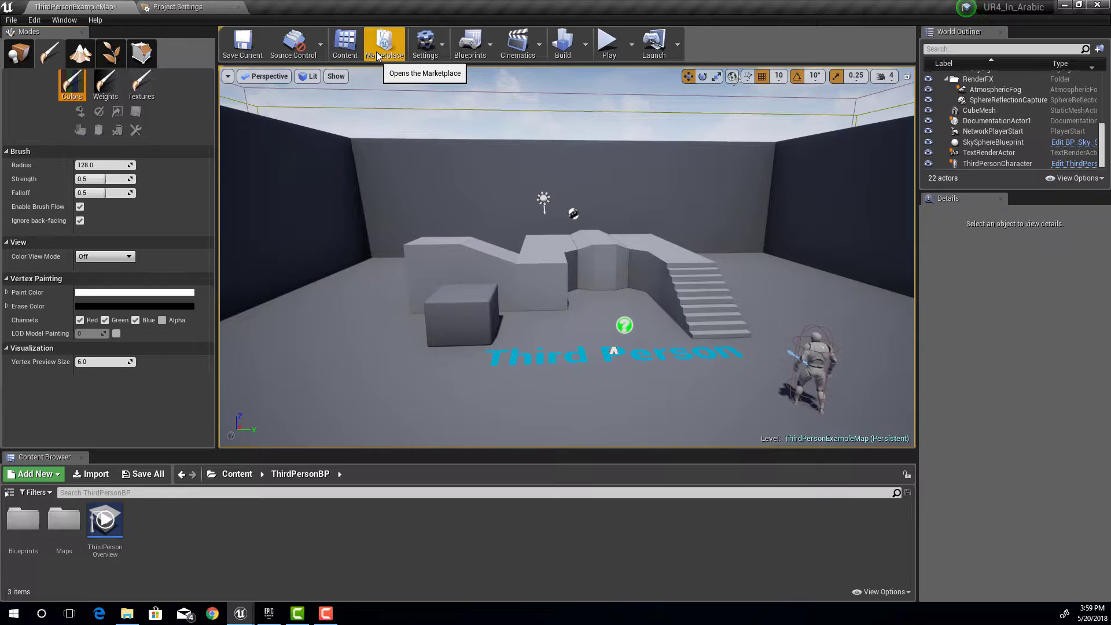
Examine the Settings and Blueprints options, including the list of existing Blueprint classes that can be opened.
{"action": "left_click", "coordinate": [427, 48]}
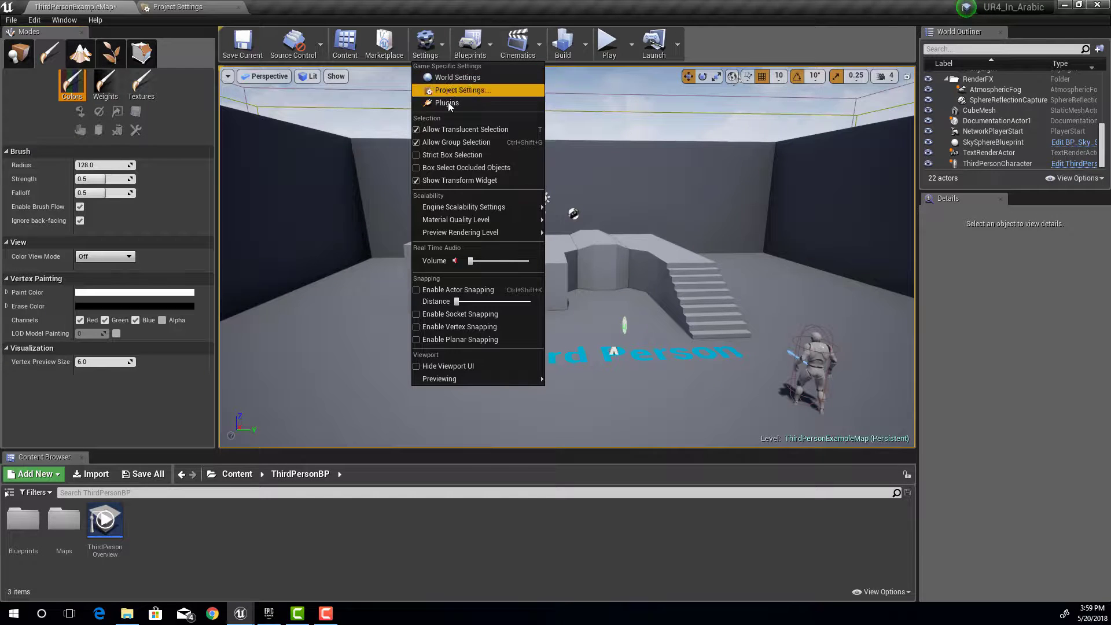
{"action": "left_click", "coordinate": [489, 49]}
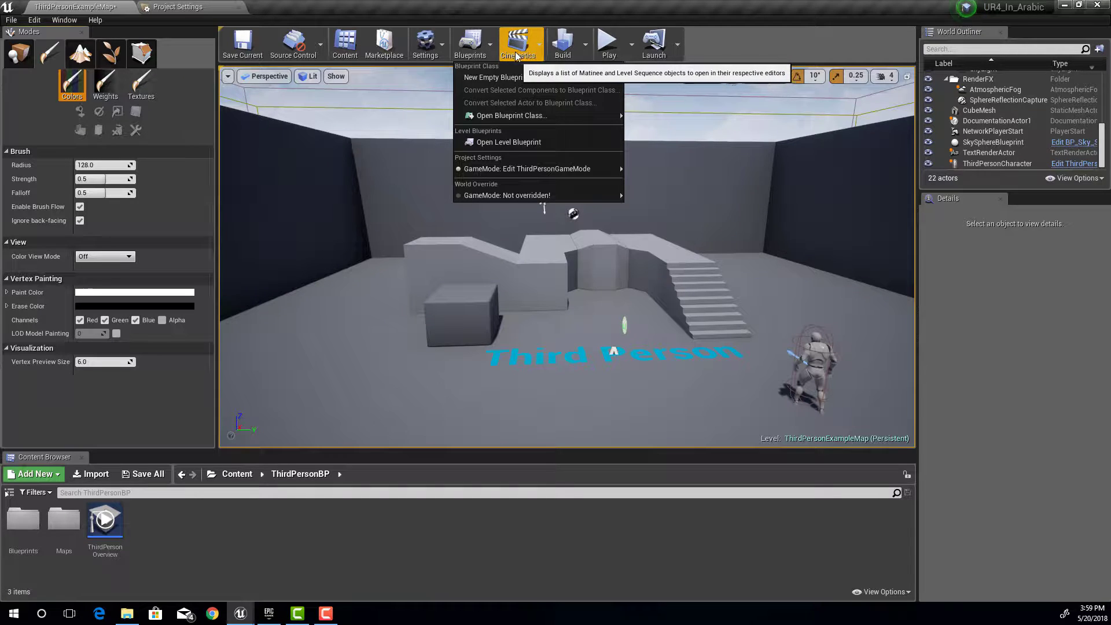
{"action": "left_click", "coordinate": [512, 115]}
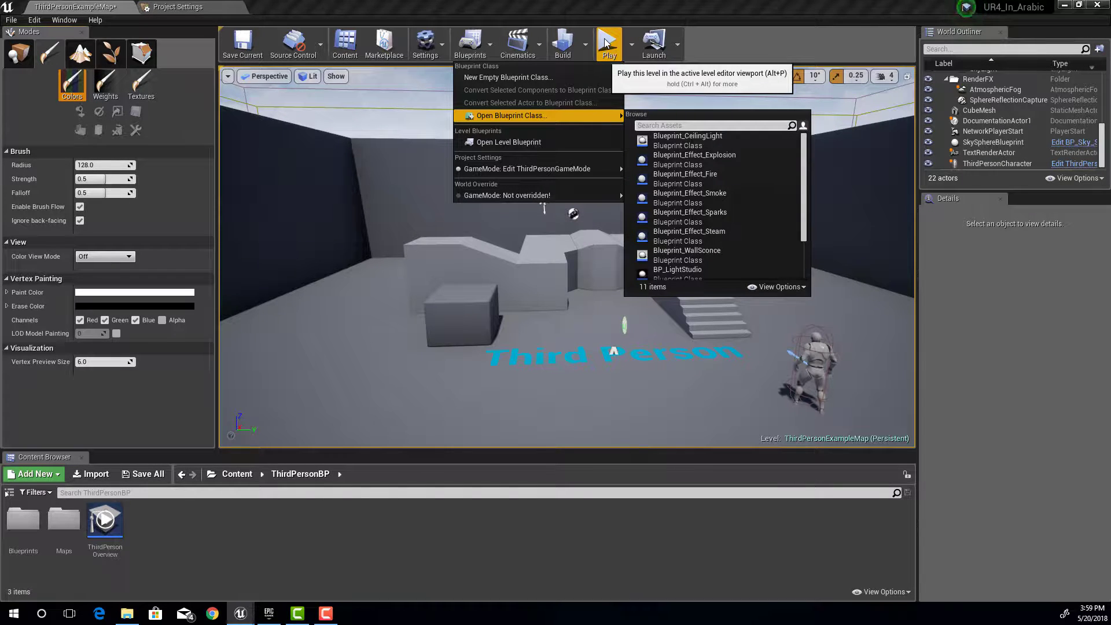
{"action": "left_click", "coordinate": [563, 45]}
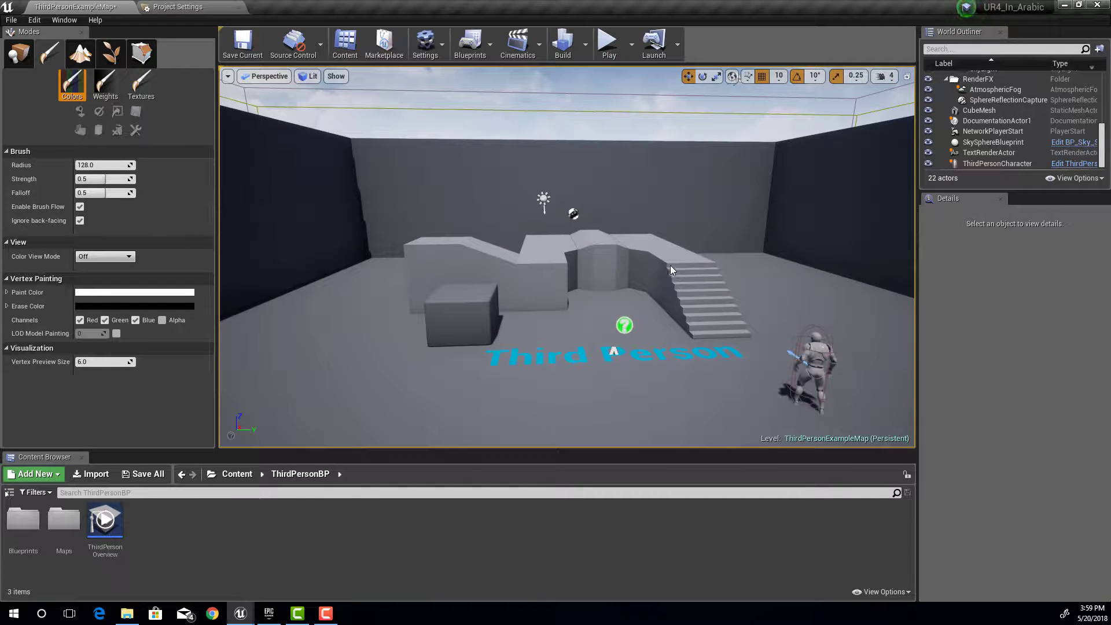
Select the cube in front of the ramp and activate the translate tool for it in Place mode.
{"action": "right_click_drag", "start_coordinate": [649, 256], "coordinate": [647, 287]}
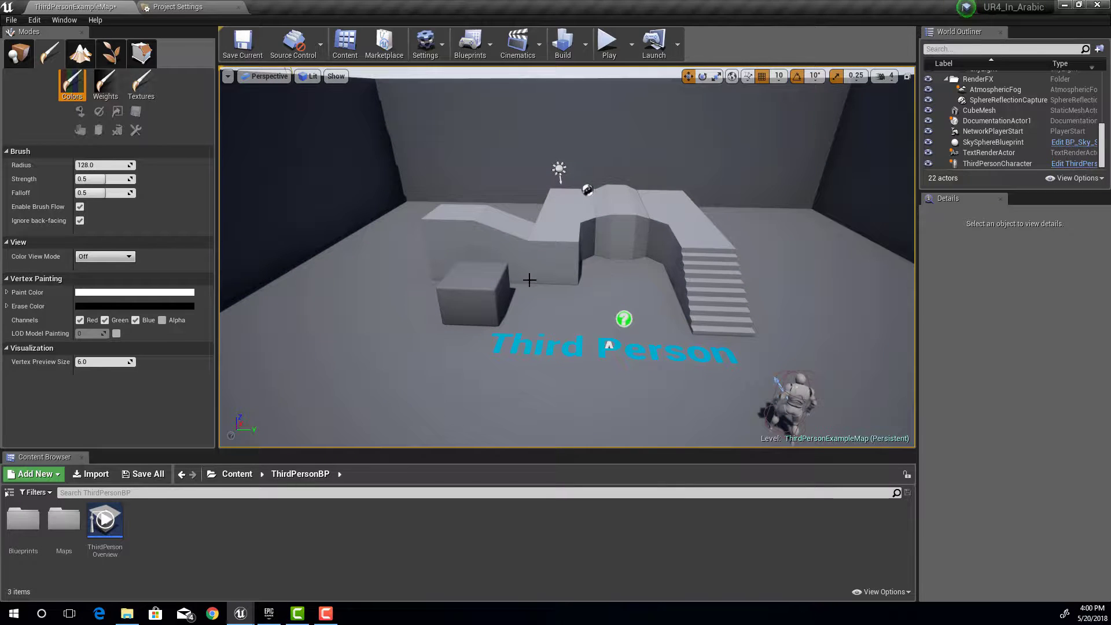
{"action": "left_click", "coordinate": [462, 299]}
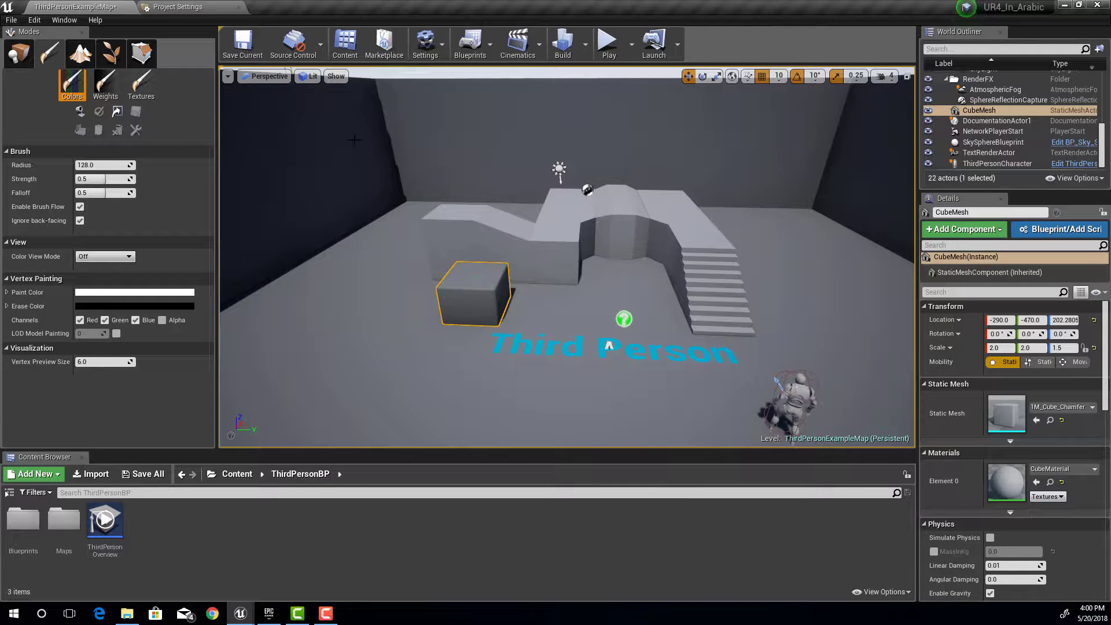
{"action": "left_click", "coordinate": [716, 75]}
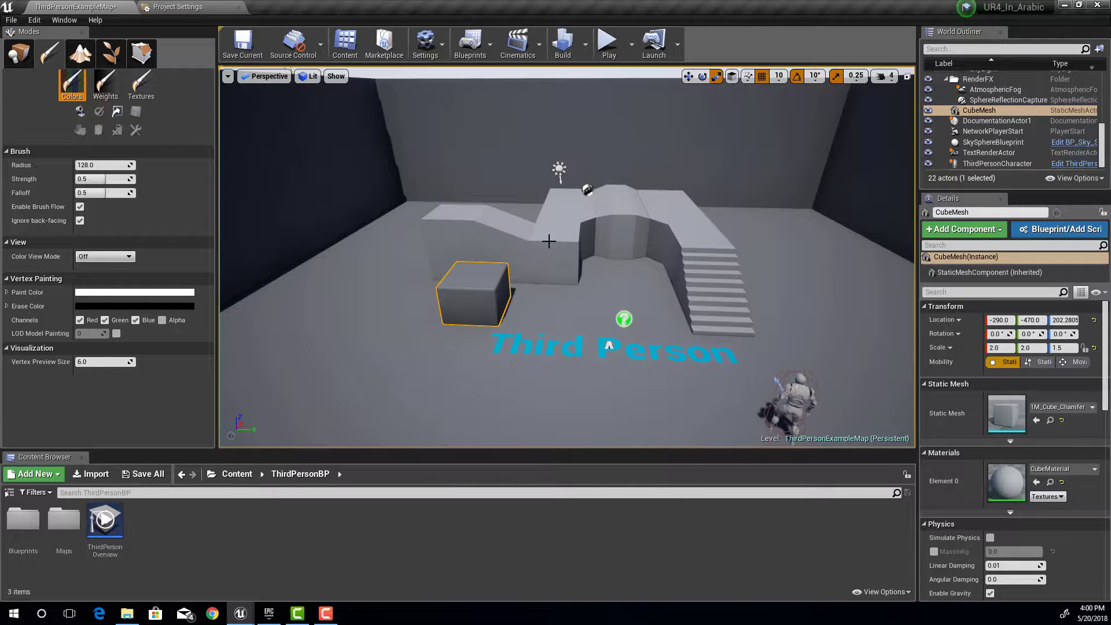
{"action": "left_click", "coordinate": [688, 76]}
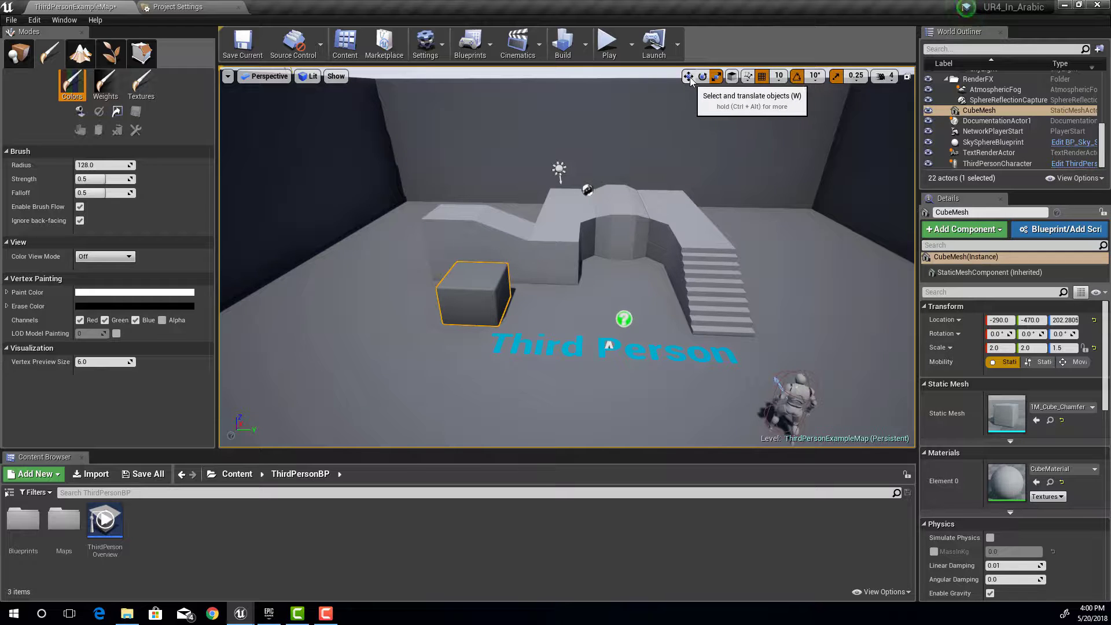
{"action": "left_click", "coordinate": [467, 295]}
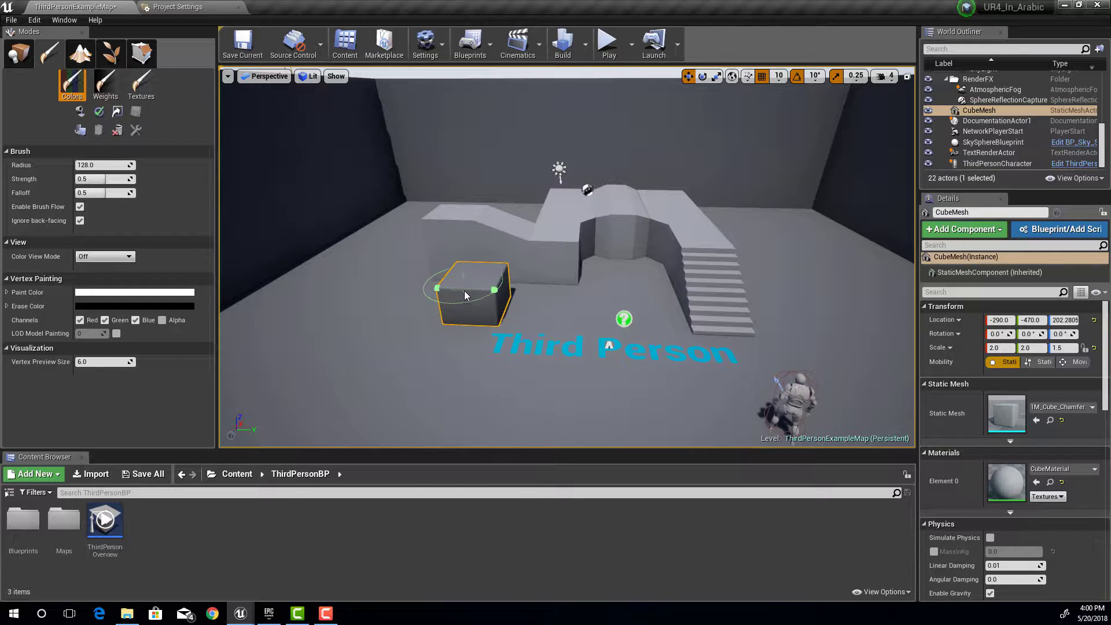
{"action": "left_click", "coordinate": [19, 53]}
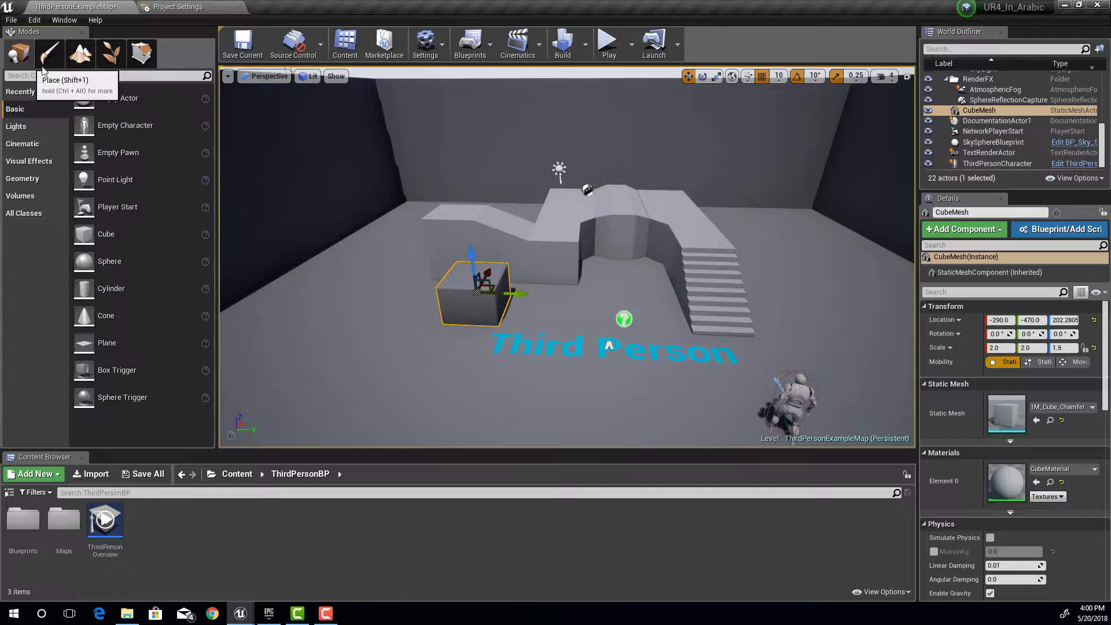
Move the selected cube along the Y axis, away from its baked shadow, to a Y location of -760.
{"action": "left_click_drag", "start_coordinate": [514, 293], "coordinate": [414, 292]}
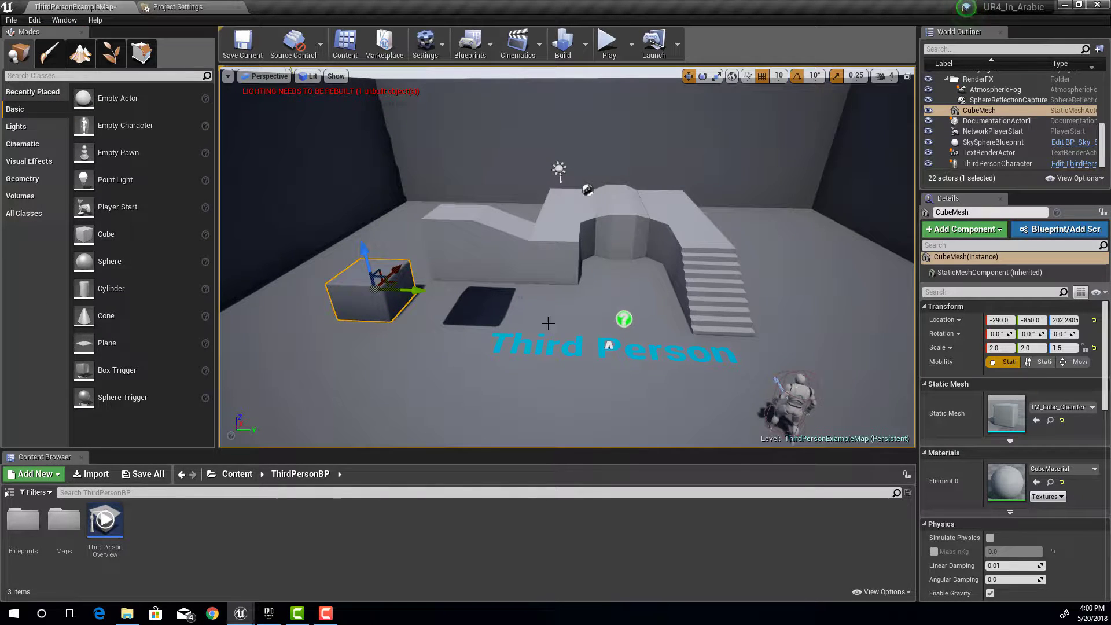
{"action": "right_click_drag", "start_coordinate": [548, 323], "coordinate": [548, 323]}
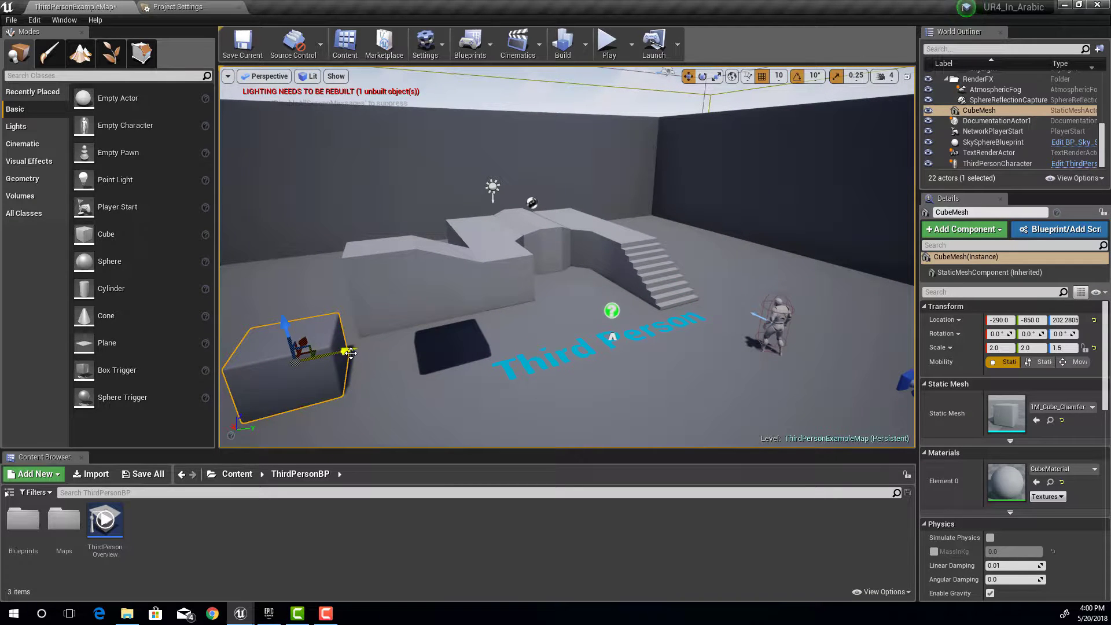
{"action": "left_click_drag", "start_coordinate": [340, 348], "coordinate": [379, 342]}
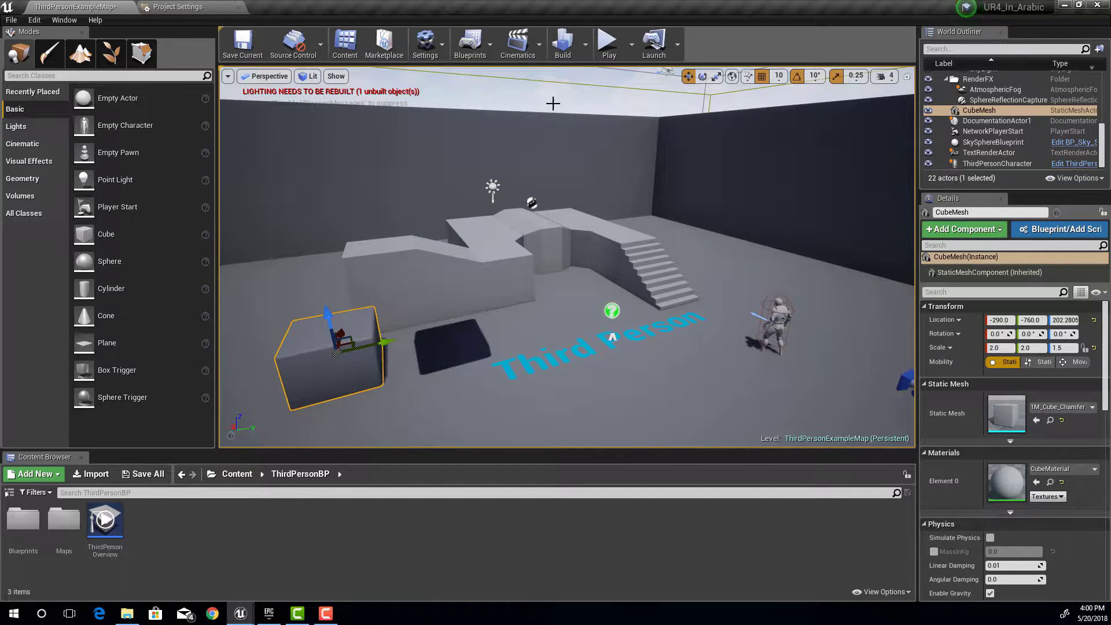
Build only the lighting of the level for the moved cube.
{"action": "left_click", "coordinate": [585, 44]}
{"action": "mouse_move", "coordinate": [625, 90]}
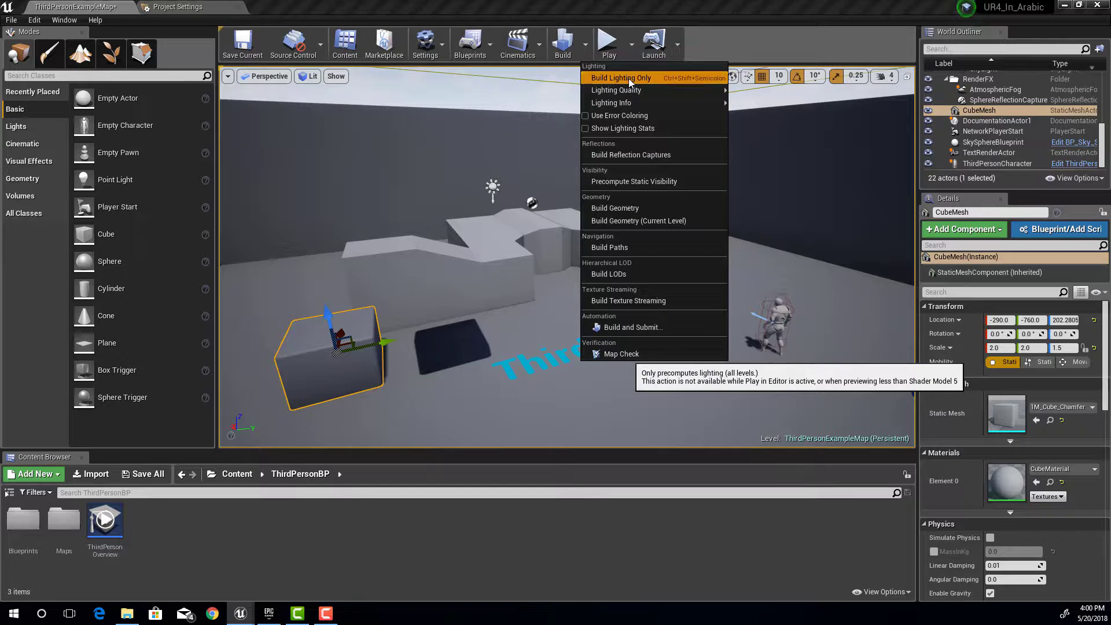
{"action": "left_click", "coordinate": [630, 79]}
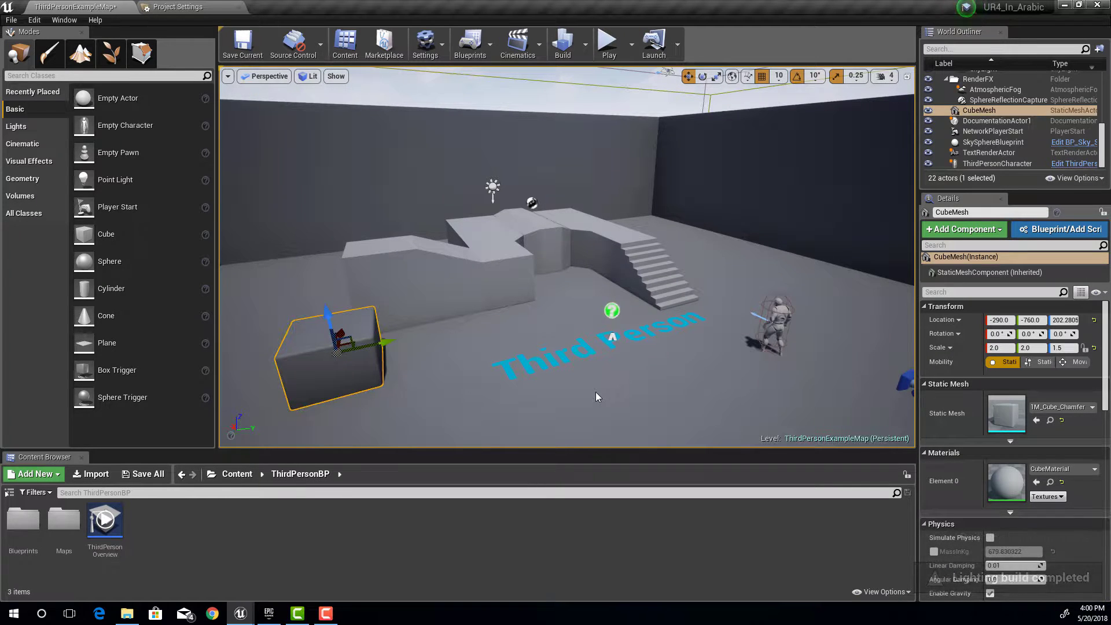
{"action": "scroll", "coordinate": [596, 392], "scroll_direction": "down", "scroll_amount": 4}
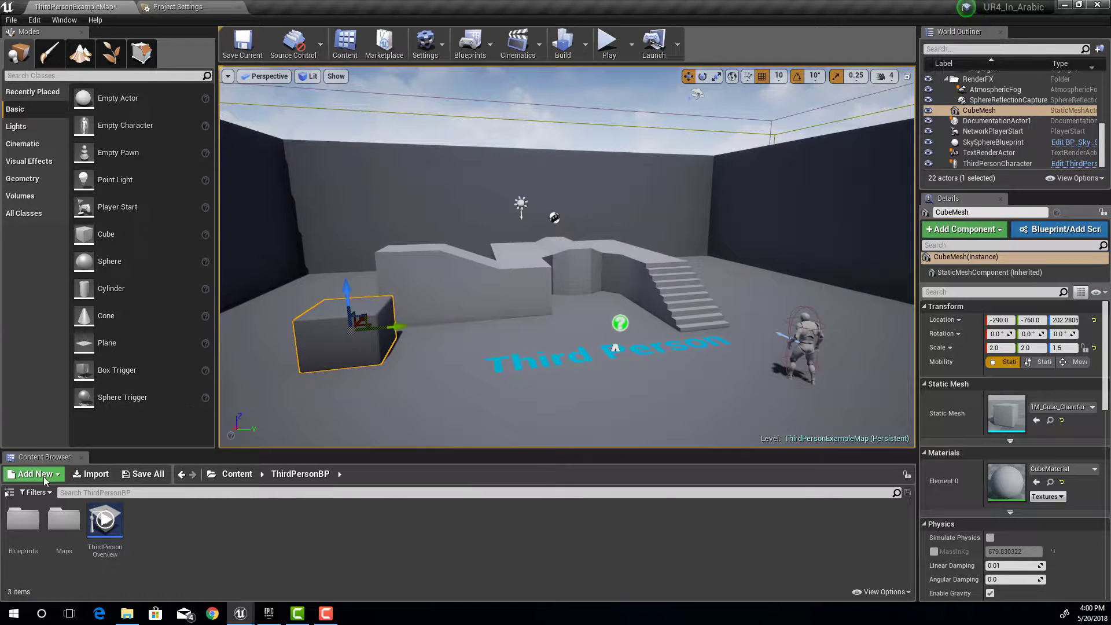
Show the Content Browser's folder tree and open the UR4_In_Arabic project's Content folder on the Applications (G:) drive in File Explorer.
{"action": "left_click", "coordinate": [9, 492]}
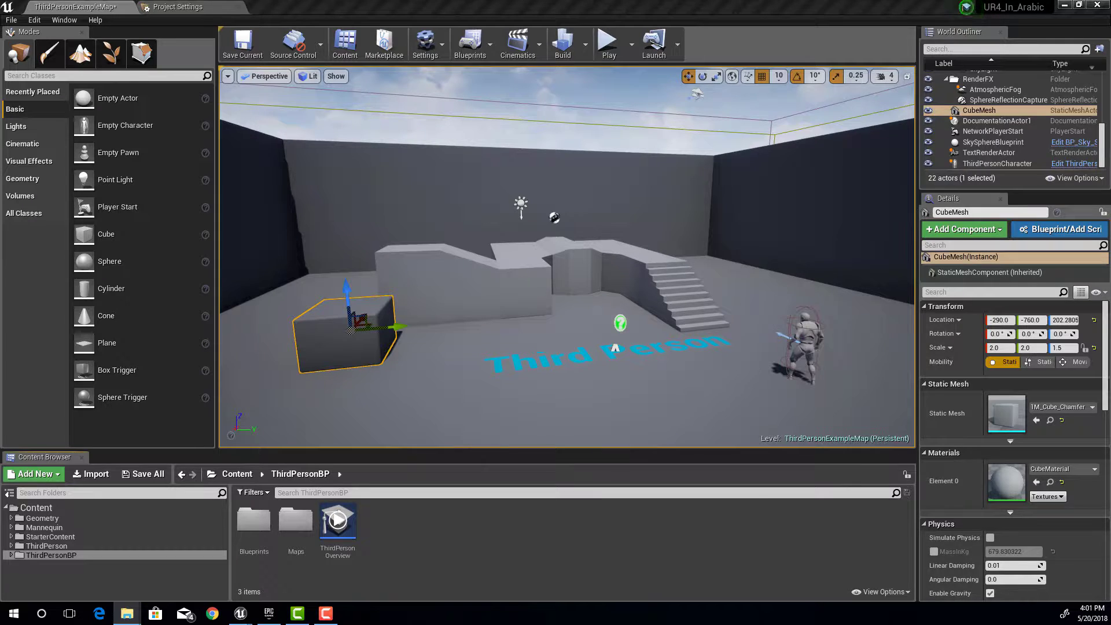
{"action": "left_click", "coordinate": [126, 613]}
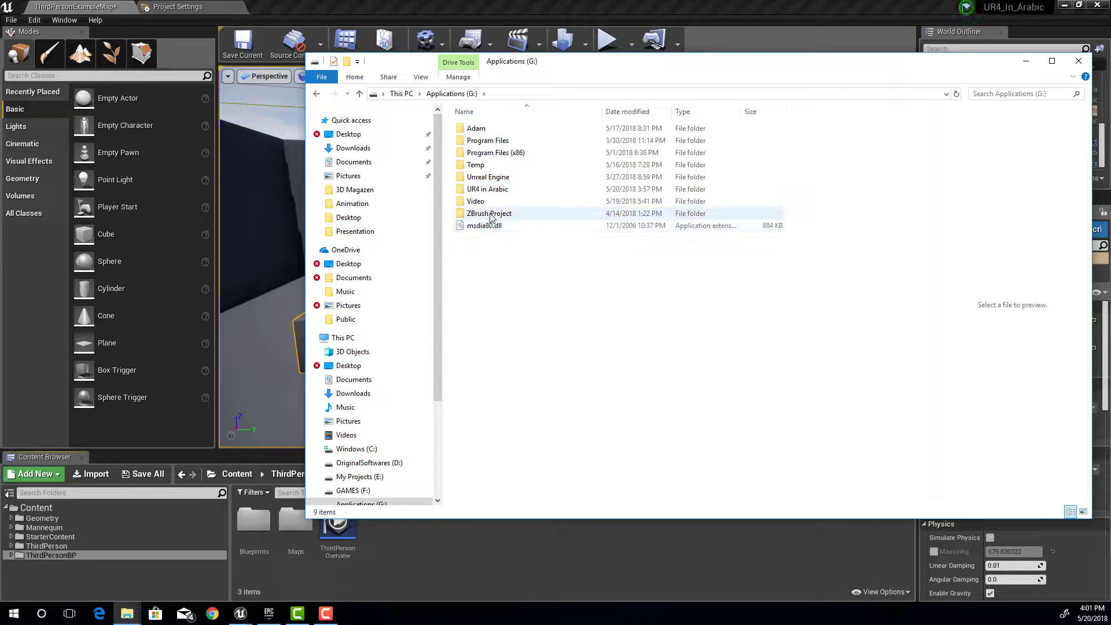
{"action": "double_click", "coordinate": [488, 191]}
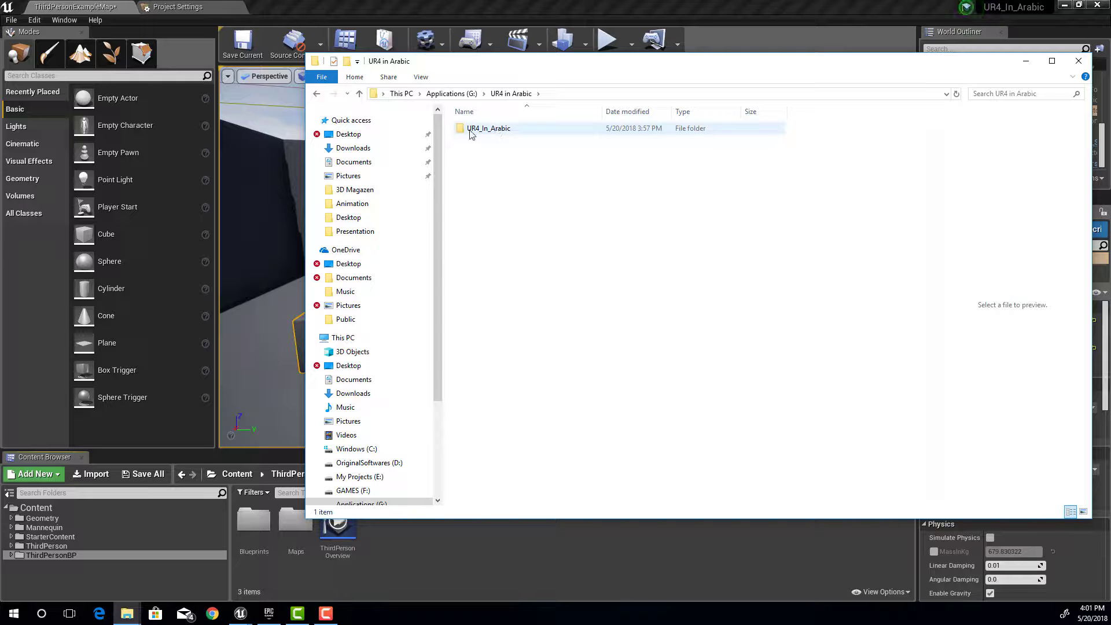
{"action": "double_click", "coordinate": [487, 129]}
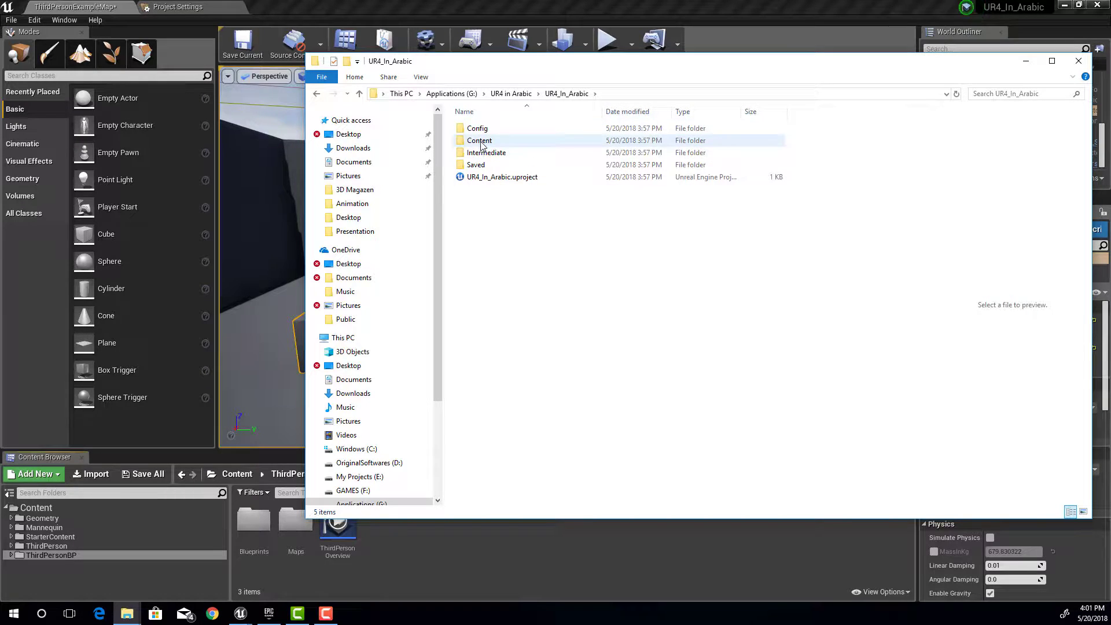
{"action": "left_click", "coordinate": [481, 145]}
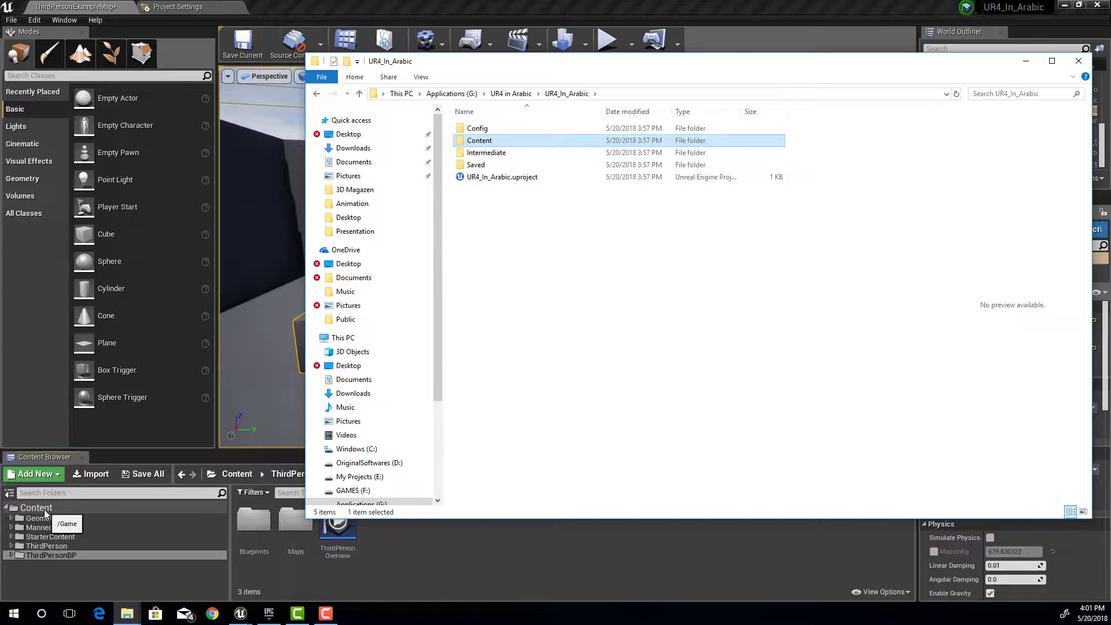
{"action": "double_click", "coordinate": [487, 143]}
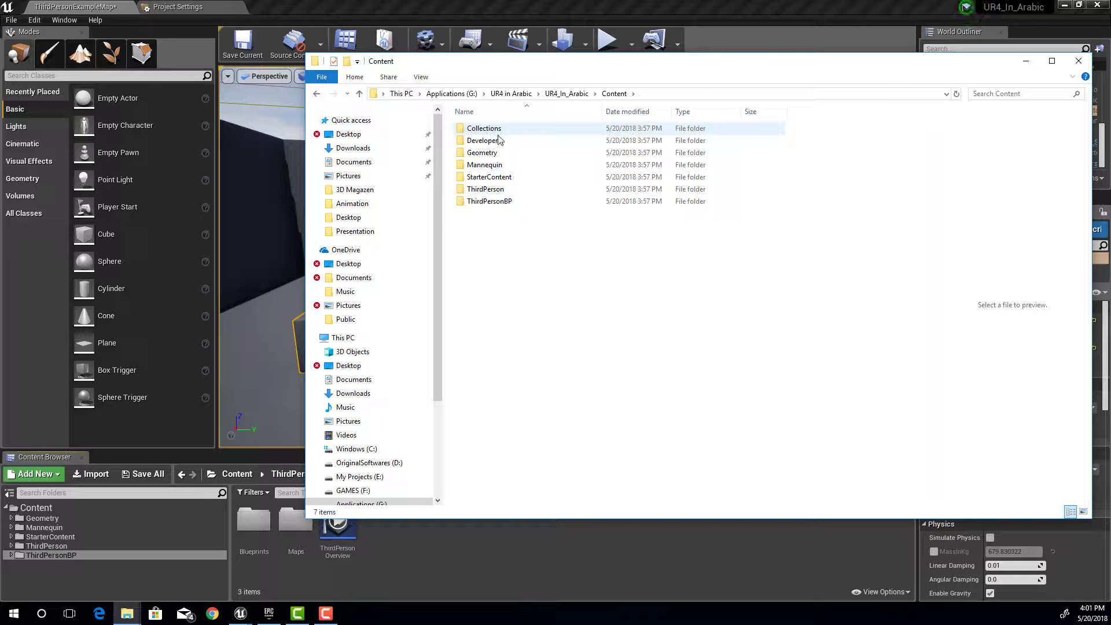
Compare the Geometry, Mannequin, StarterContent, ThirdPerson and ThirdPersonBP folders on disk with the Content Browser's folders, looking inside Mannequin.
{"action": "left_click", "coordinate": [488, 153]}
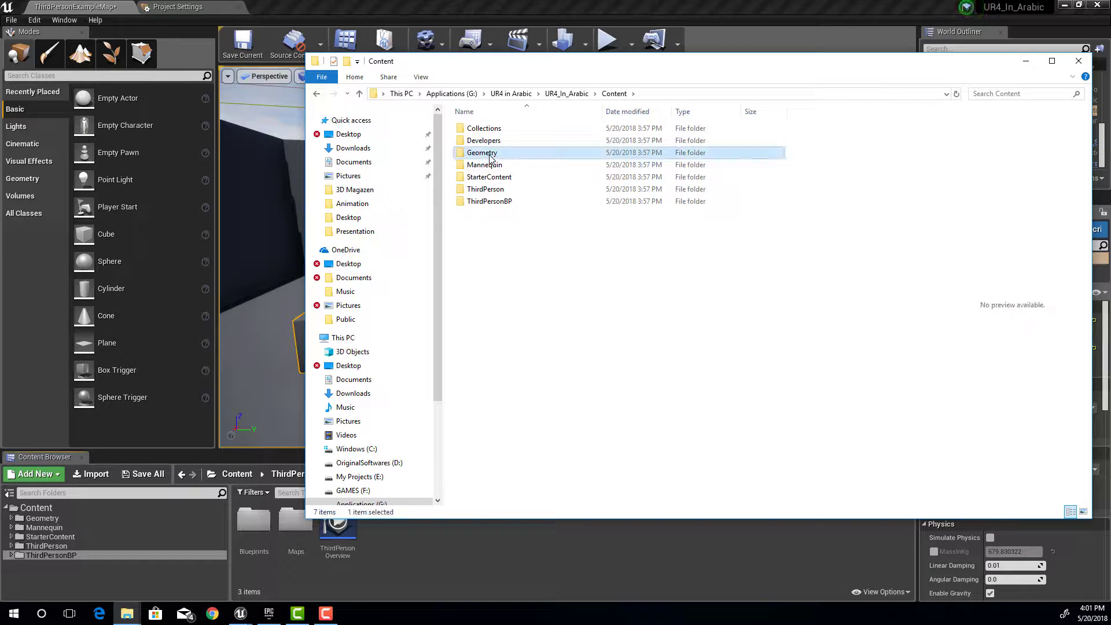
{"action": "left_click", "coordinate": [58, 519]}
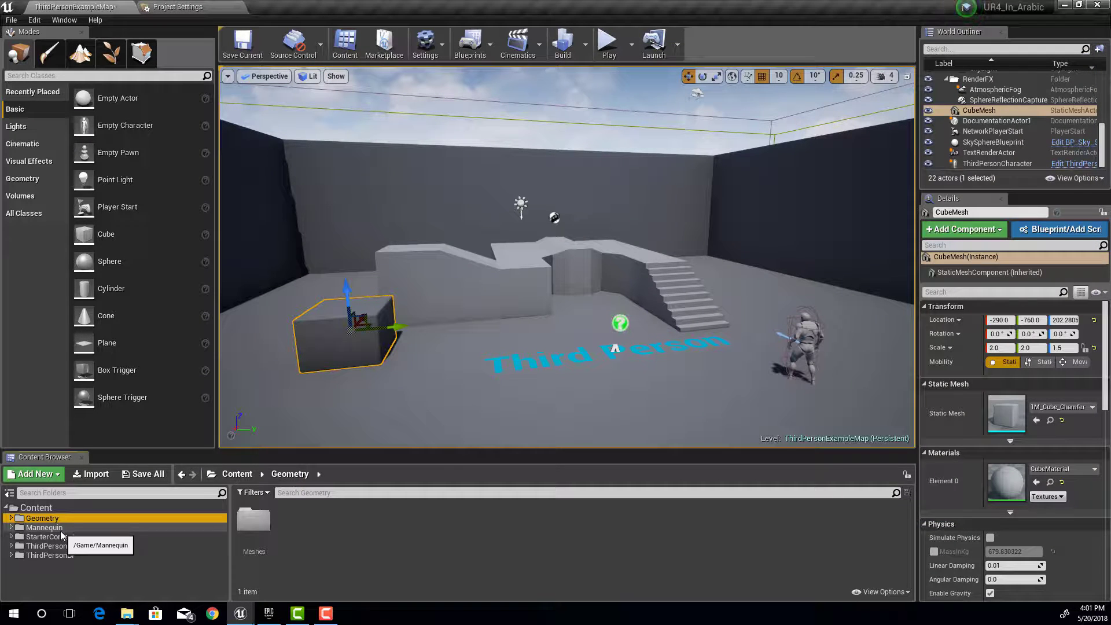
{"action": "left_click", "coordinate": [58, 528]}
{"action": "key", "text": "alt+Tab"}
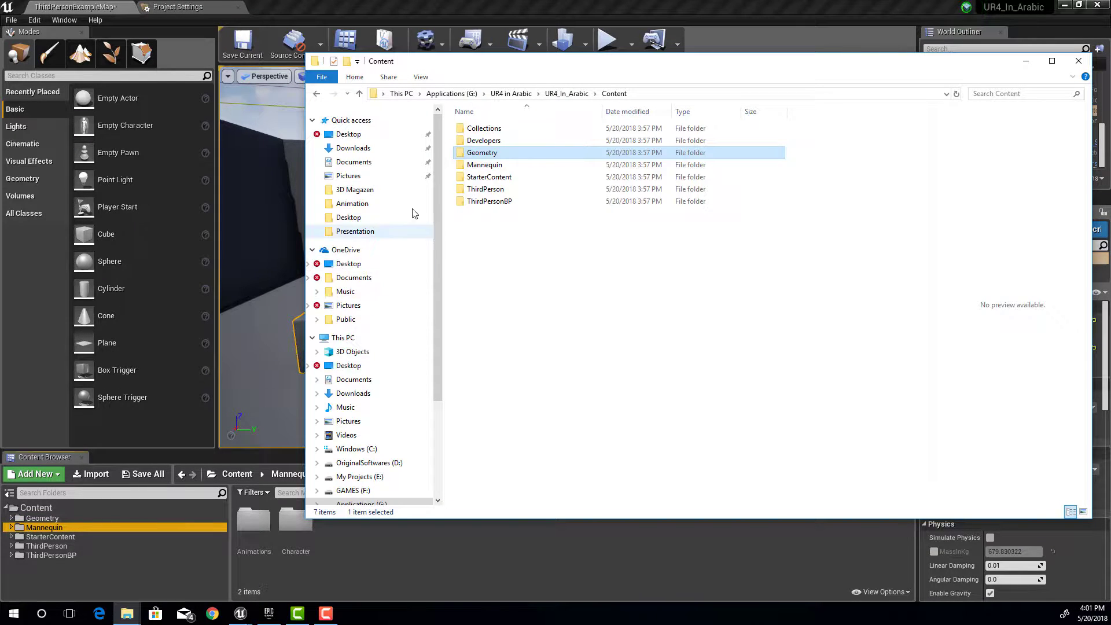
{"action": "left_click", "coordinate": [484, 165]}
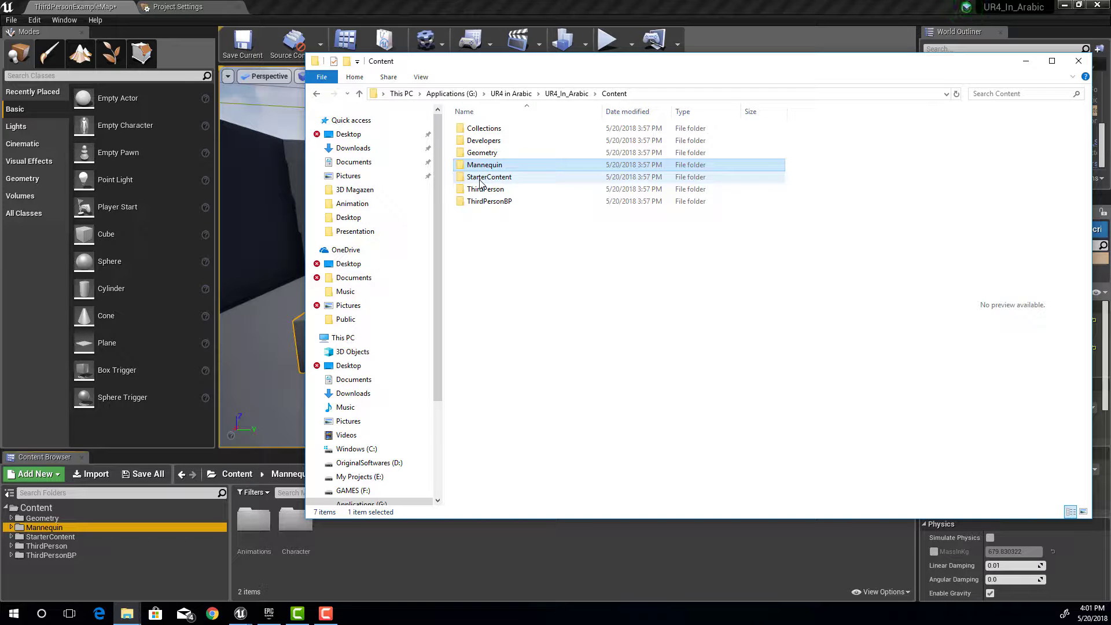
{"action": "left_click", "coordinate": [480, 177]}
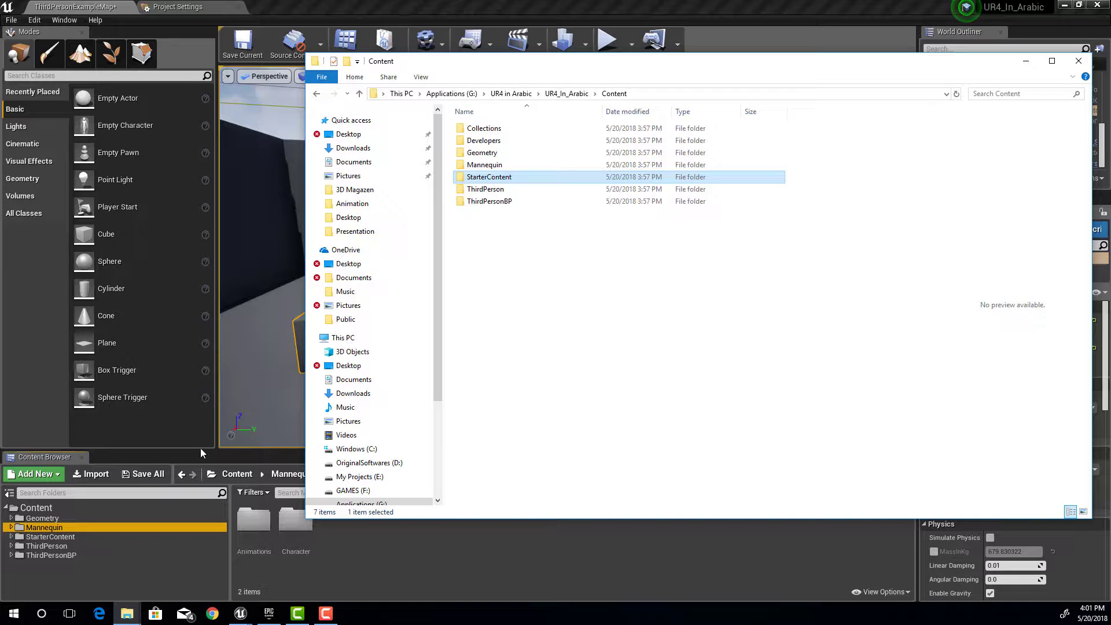
{"action": "left_click", "coordinate": [486, 190]}
{"action": "left_click", "coordinate": [497, 203]}
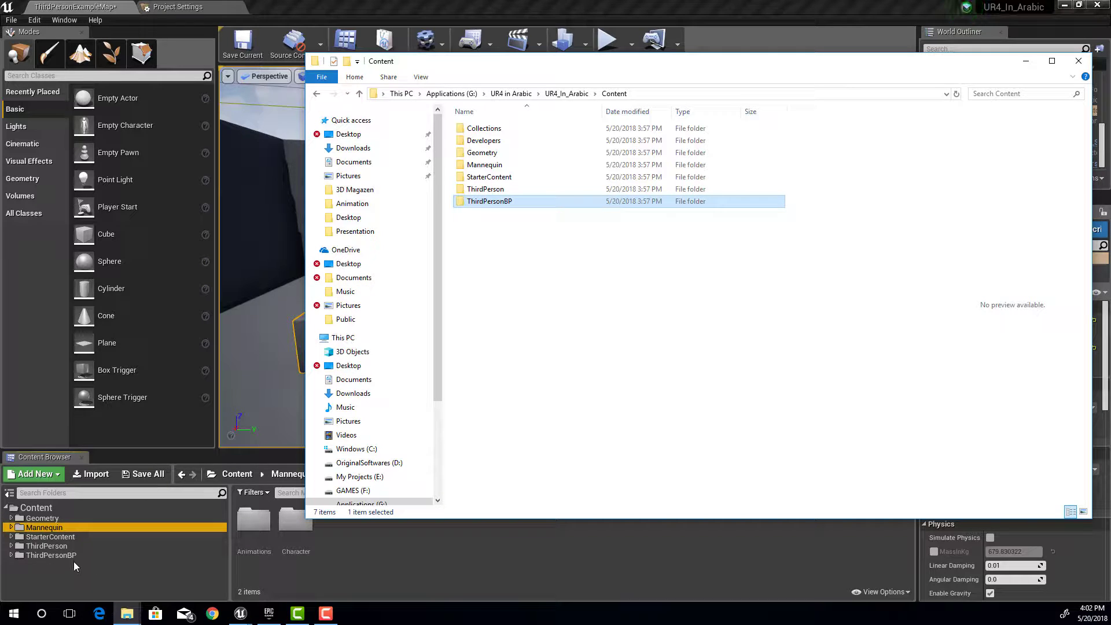
{"action": "left_click", "coordinate": [486, 153]}
{"action": "left_click_drag", "start_coordinate": [491, 248], "coordinate": [469, 155]}
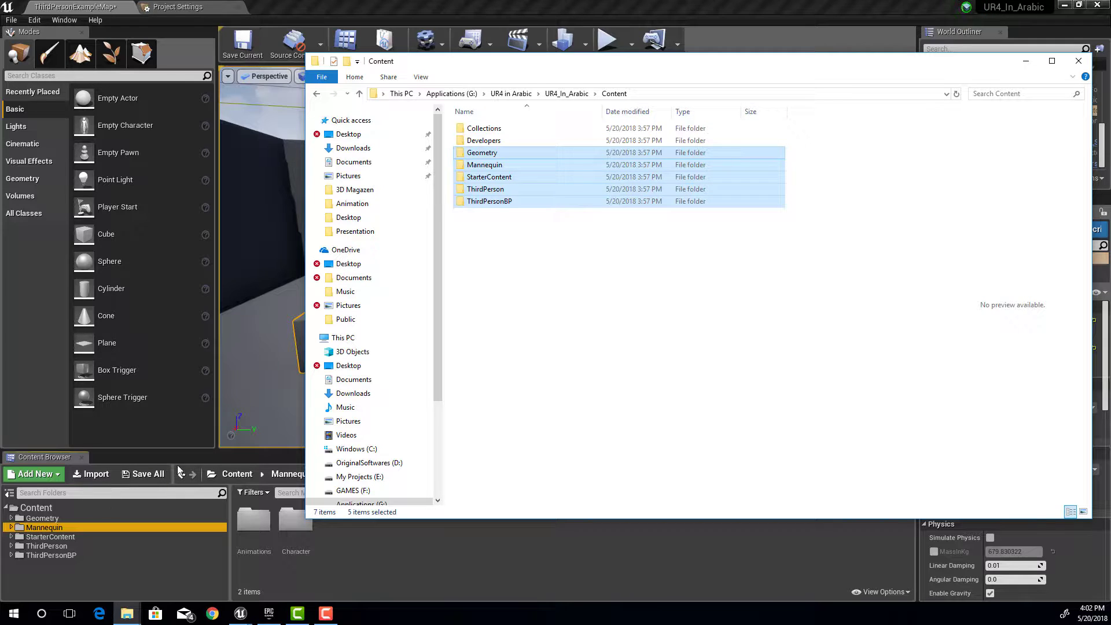
{"action": "double_click", "coordinate": [485, 166]}
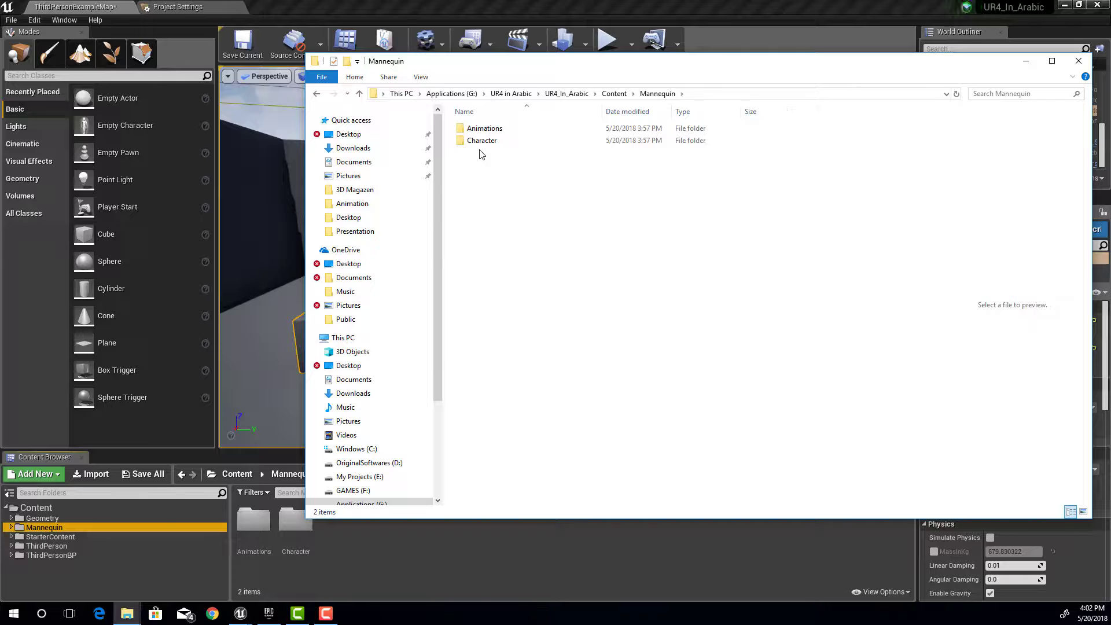
Compare the files in the Mannequin folder's Animations subfolder on disk with the same folder in the Content Browser, and close File Explorer.
{"action": "double_click", "coordinate": [483, 128]}
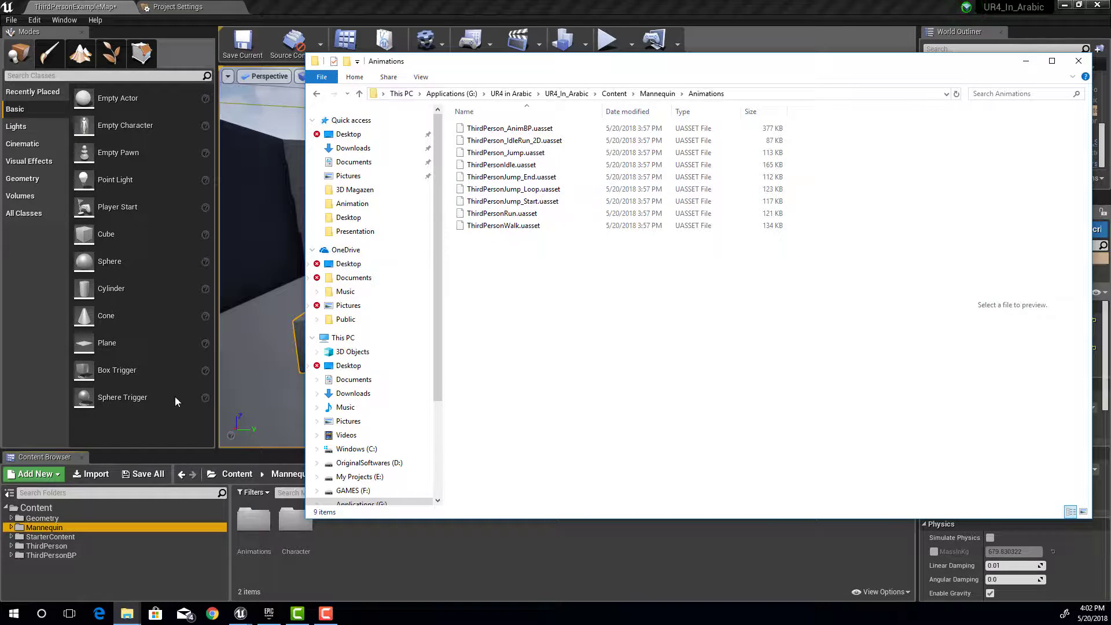
{"action": "left_click", "coordinate": [12, 528]}
{"action": "left_click", "coordinate": [12, 528]}
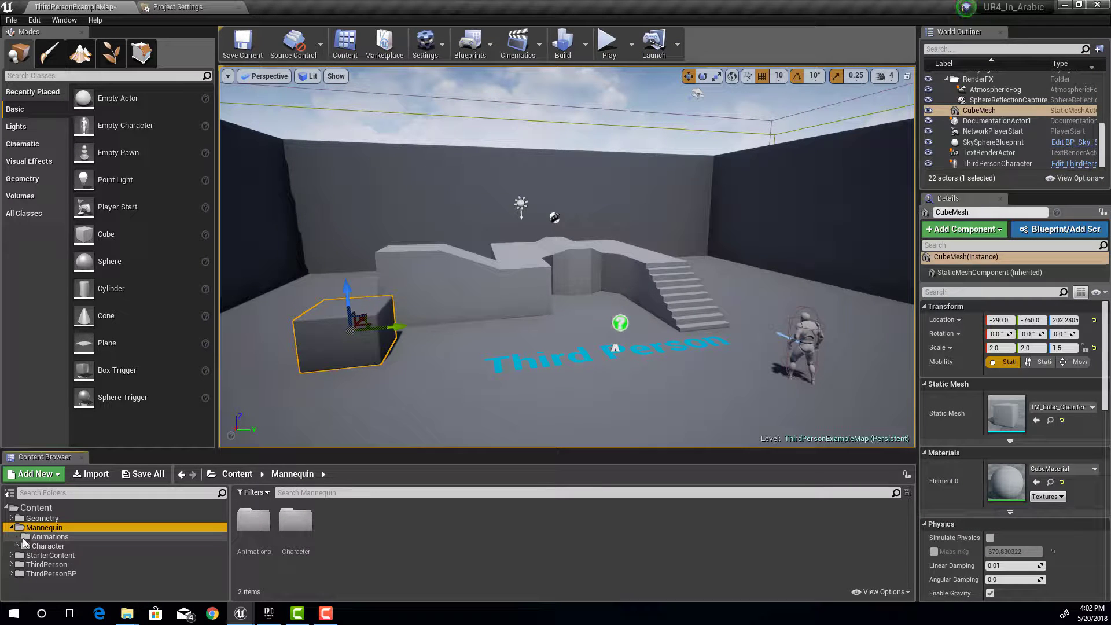
{"action": "left_click", "coordinate": [35, 538]}
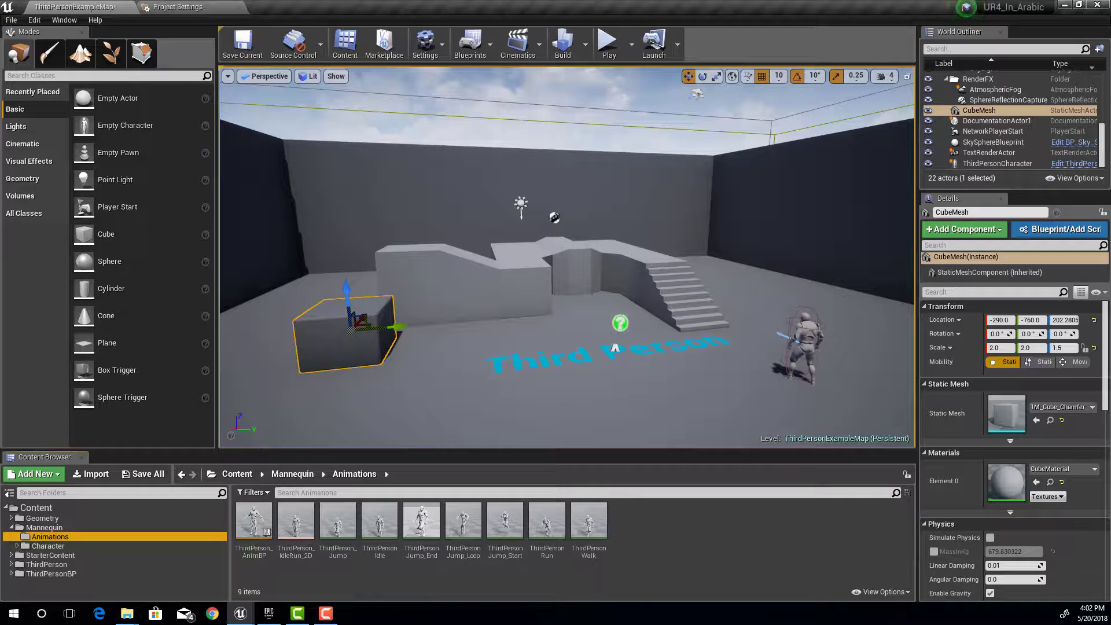
{"action": "key", "text": "alt+Tab"}
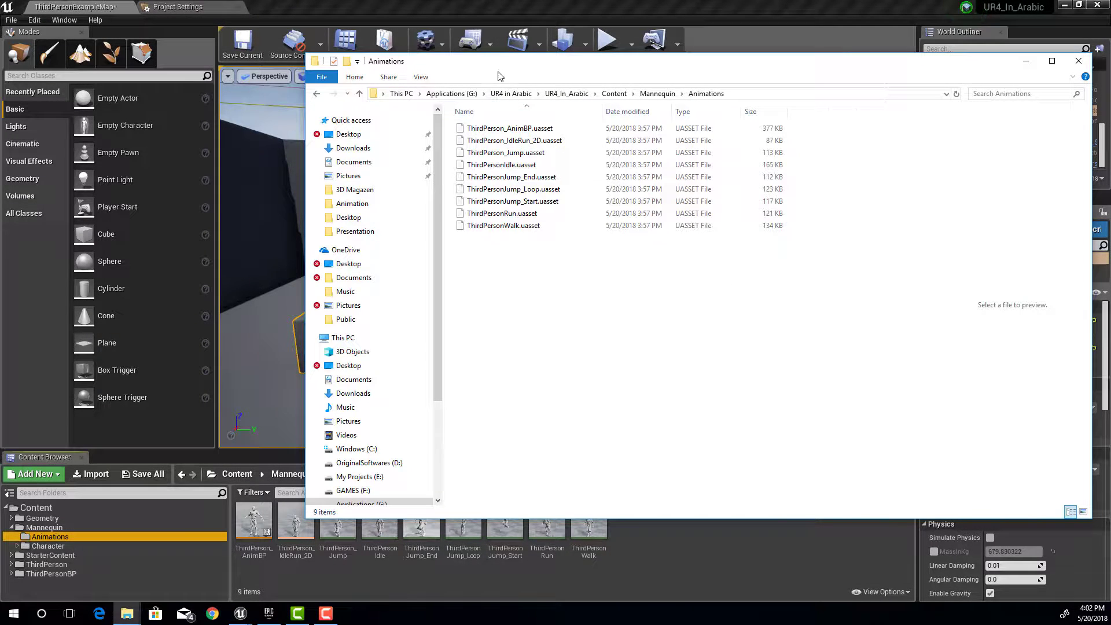
{"action": "left_click_drag", "start_coordinate": [515, 56], "coordinate": [416, 61]}
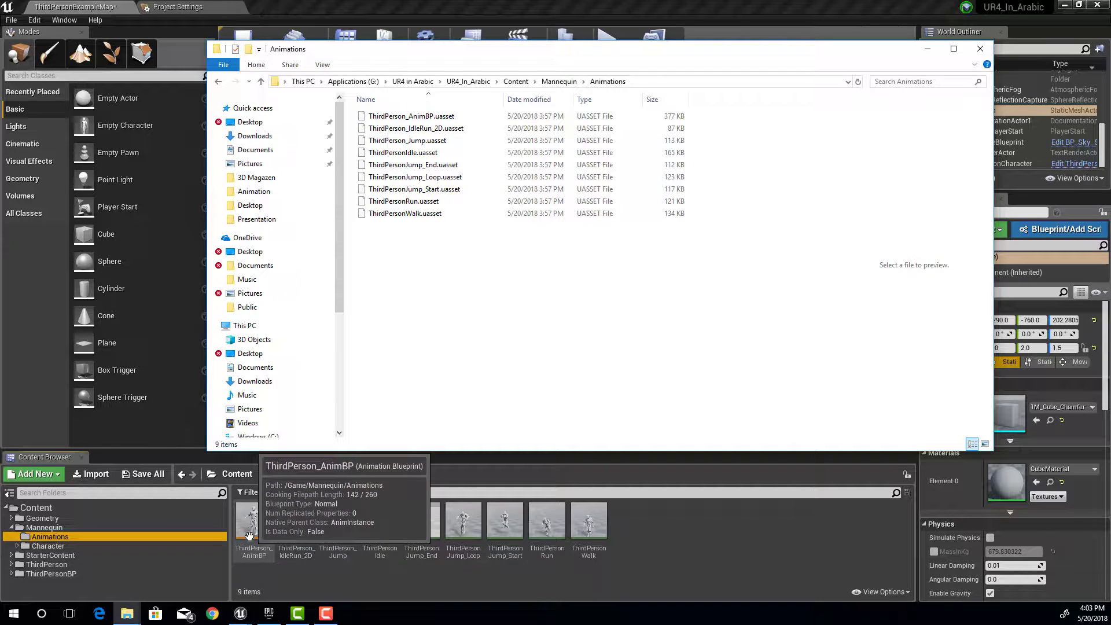
{"action": "left_click", "coordinate": [980, 48]}
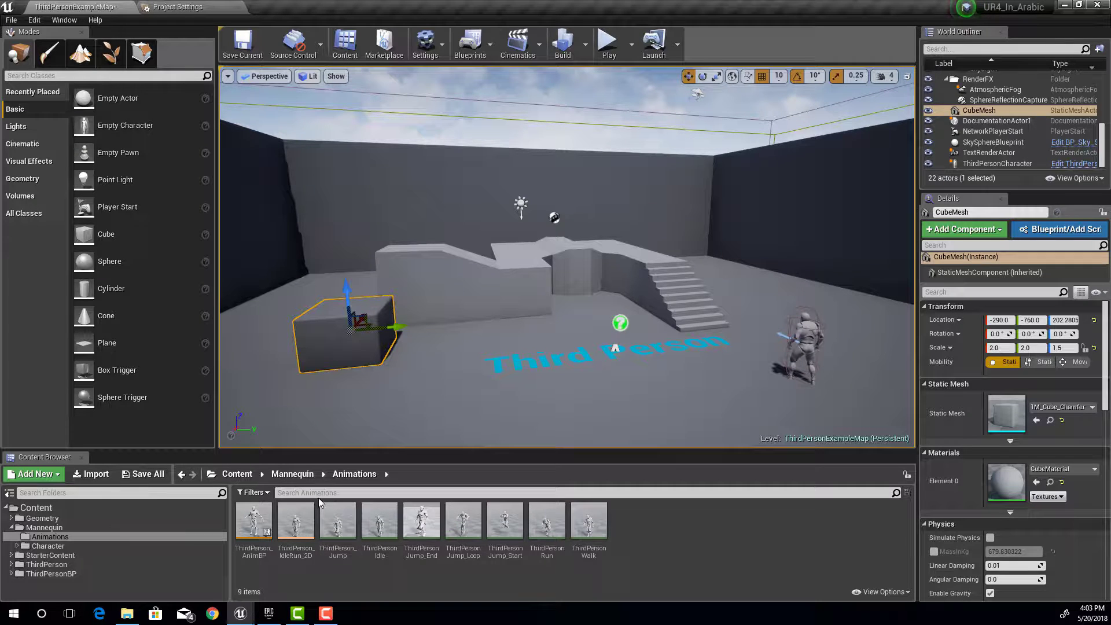
Show the contents of the Geometry folder's Meshes subfolder in the Content Browser.
{"action": "left_click", "coordinate": [63, 528]}
{"action": "left_click", "coordinate": [64, 520]}
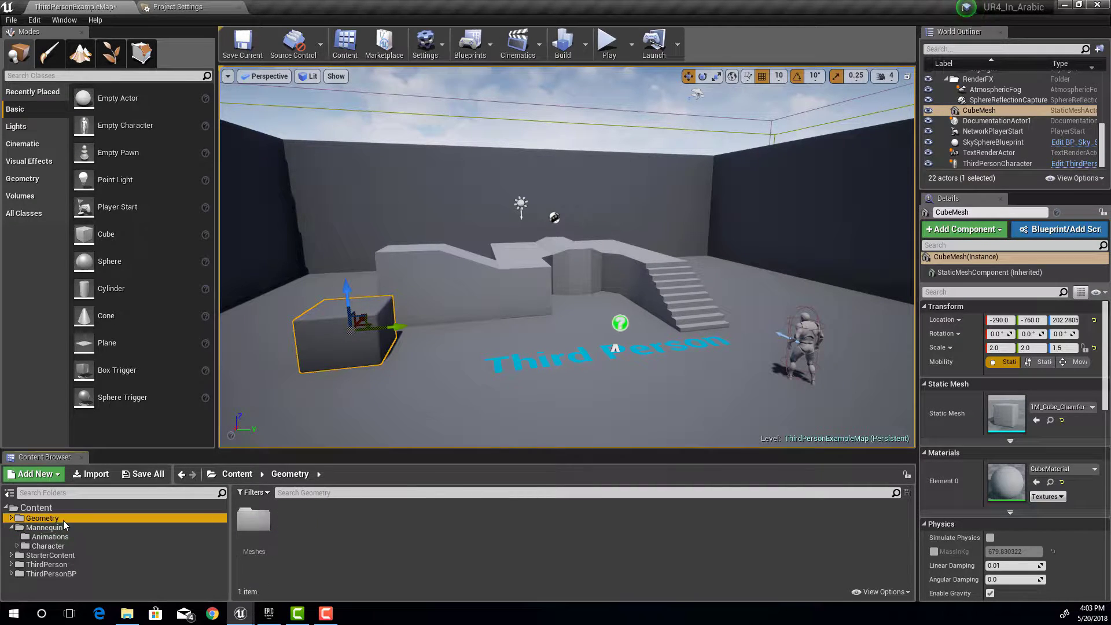
{"action": "double_click", "coordinate": [64, 520]}
{"action": "left_click", "coordinate": [45, 527]}
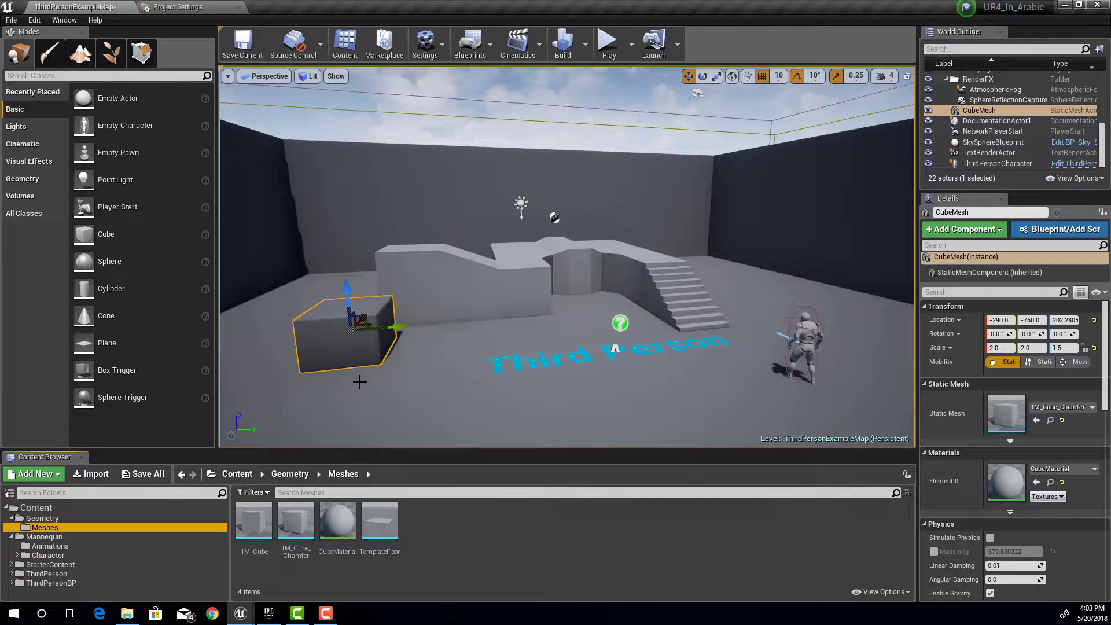
Select the pieces of the walkway in the level one after another, ending with the linear stairs, to inspect their meshes.
{"action": "left_click", "coordinate": [502, 281]}
{"action": "left_click", "coordinate": [527, 258]}
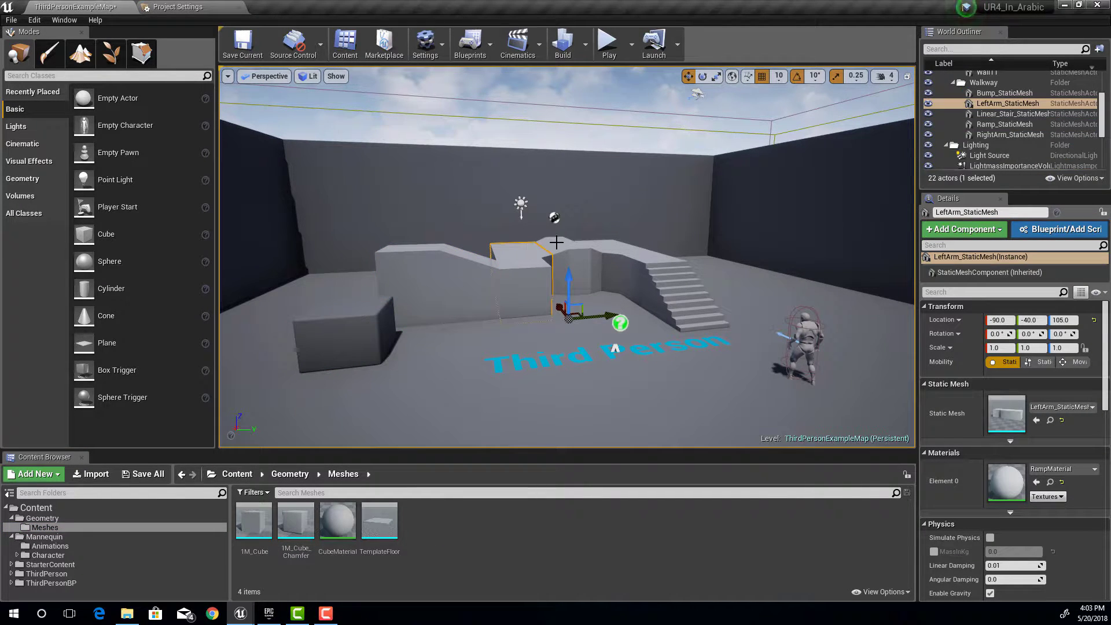
{"action": "left_click", "coordinate": [557, 243]}
{"action": "left_click", "coordinate": [637, 259]}
{"action": "left_click", "coordinate": [665, 280]}
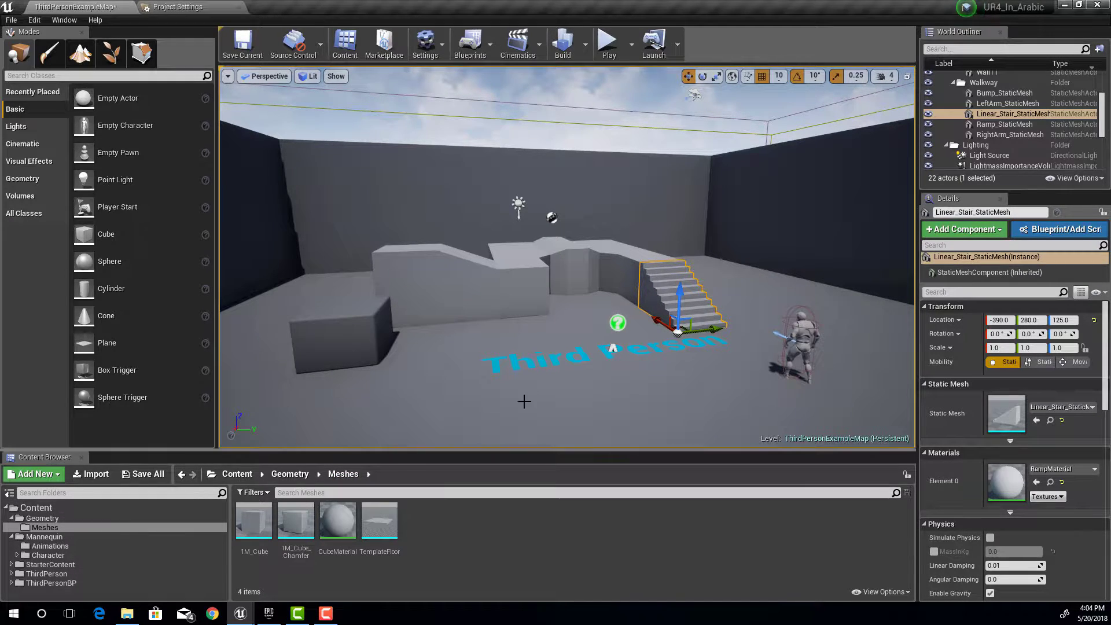
{"action": "right_click_drag", "start_coordinate": [699, 369], "coordinate": [693, 368]}
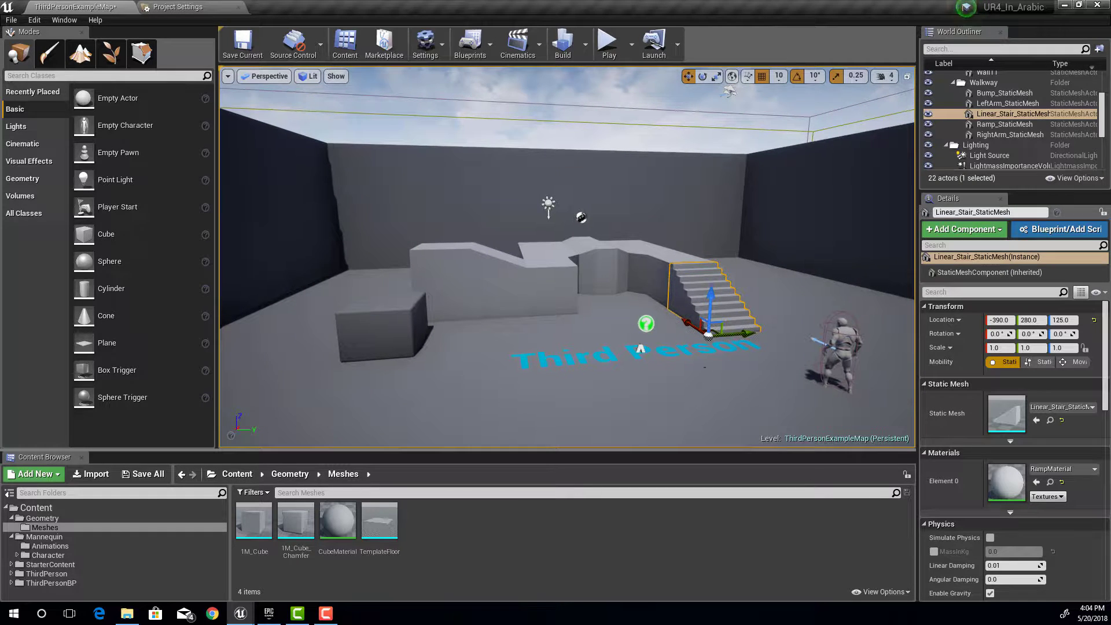
Try assigning CubeMaterial from the Meshes folder to the arena floor, and select the floor to check its material.
{"action": "left_click_drag", "start_coordinate": [337, 520], "coordinate": [518, 345]}
{"action": "left_click_drag", "start_coordinate": [337, 520], "coordinate": [454, 330]}
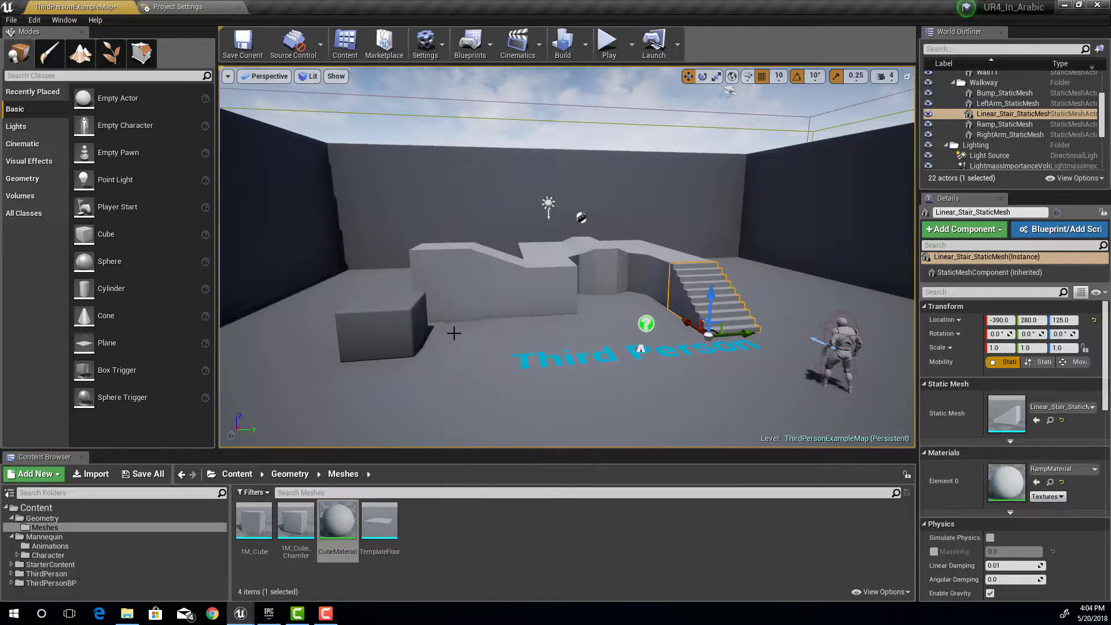
{"action": "left_click", "coordinate": [498, 348]}
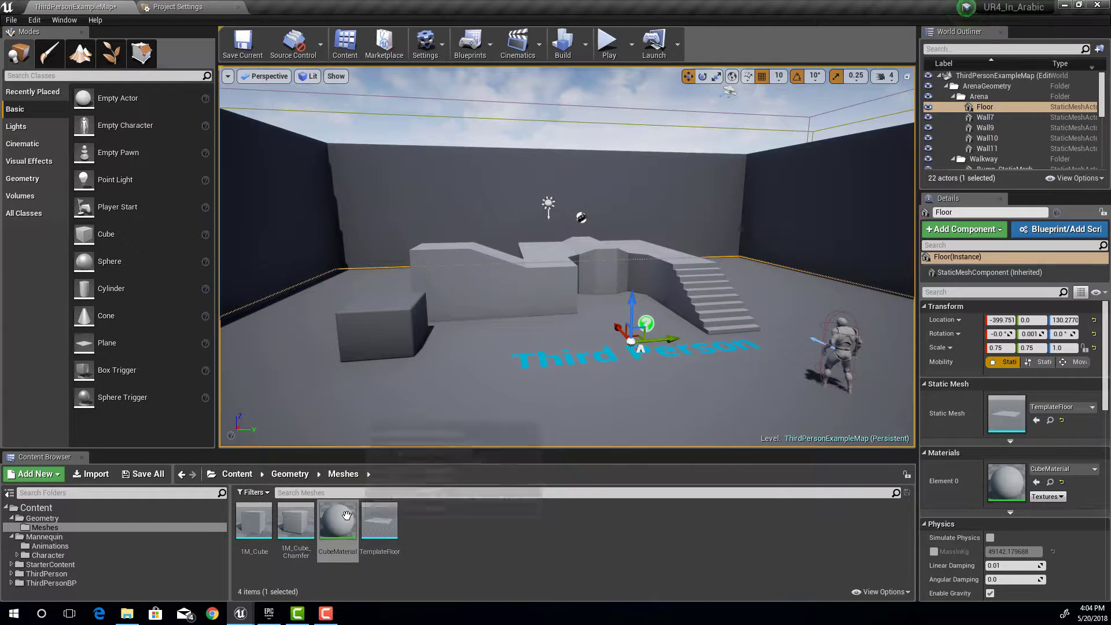
{"action": "left_click_drag", "start_coordinate": [340, 522], "coordinate": [268, 425]}
{"action": "left_click", "coordinate": [45, 528]}
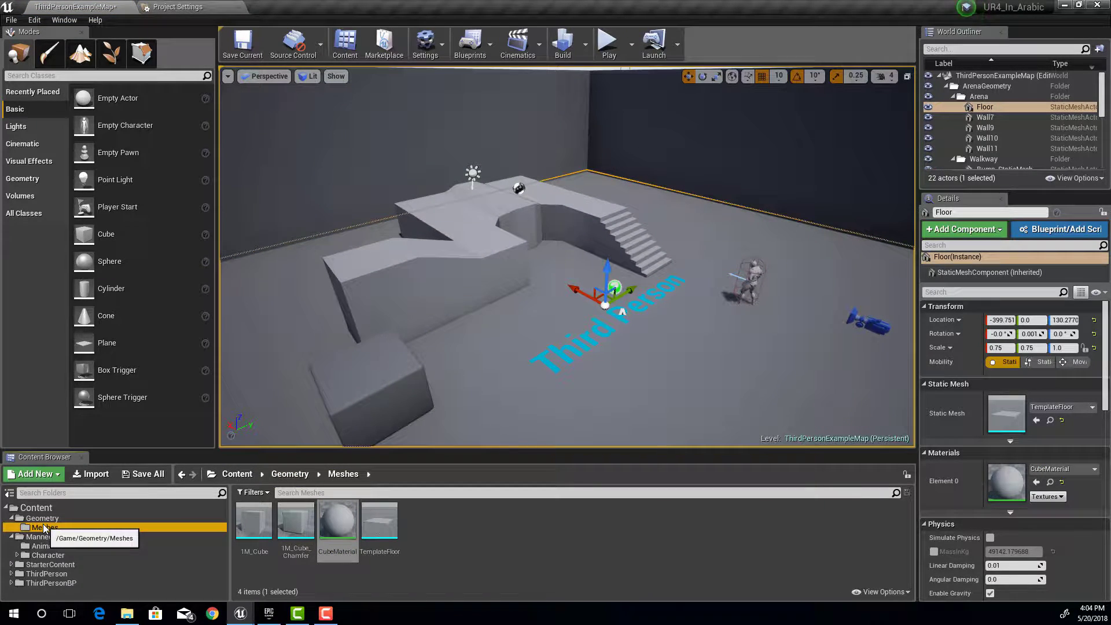
Place the 1M_Cube mesh in the level beside the existing cube and lower it onto the floor to a Z location of 180.
{"action": "left_click_drag", "start_coordinate": [252, 530], "coordinate": [459, 350]}
{"action": "left_click_drag", "start_coordinate": [454, 313], "coordinate": [550, 367]}
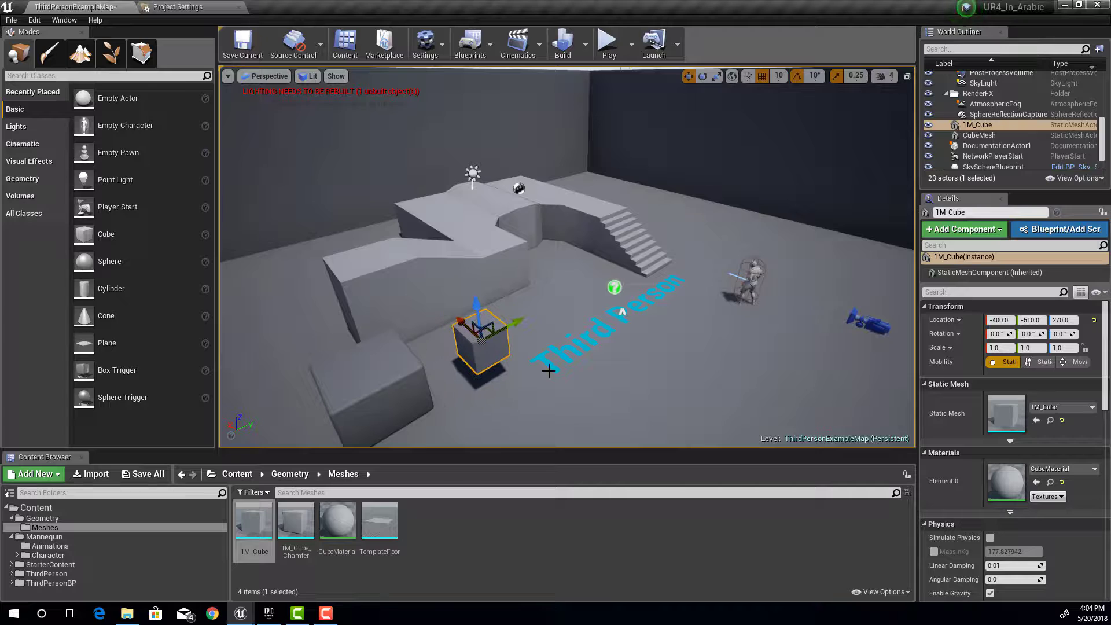
{"action": "mouse_move", "coordinate": [551, 367]}
{"action": "right_mouse_down"}
{"action": "mouse_move", "coordinate": [556, 359]}
{"action": "mouse_move", "coordinate": [538, 359]}
{"action": "right_mouse_up"}
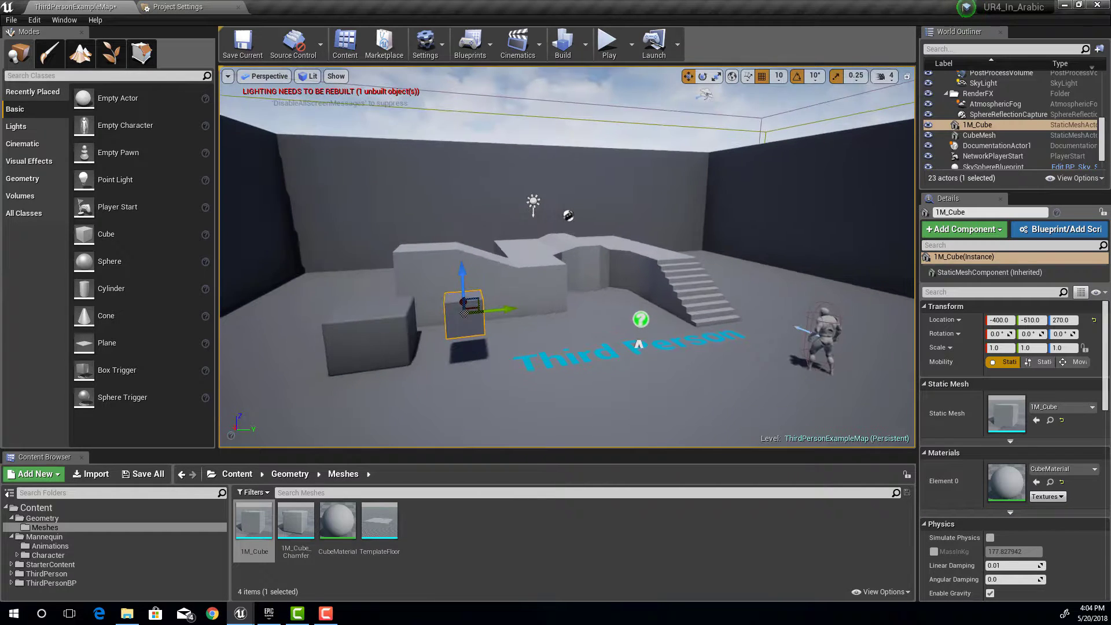
{"action": "double_click", "coordinate": [335, 528]}
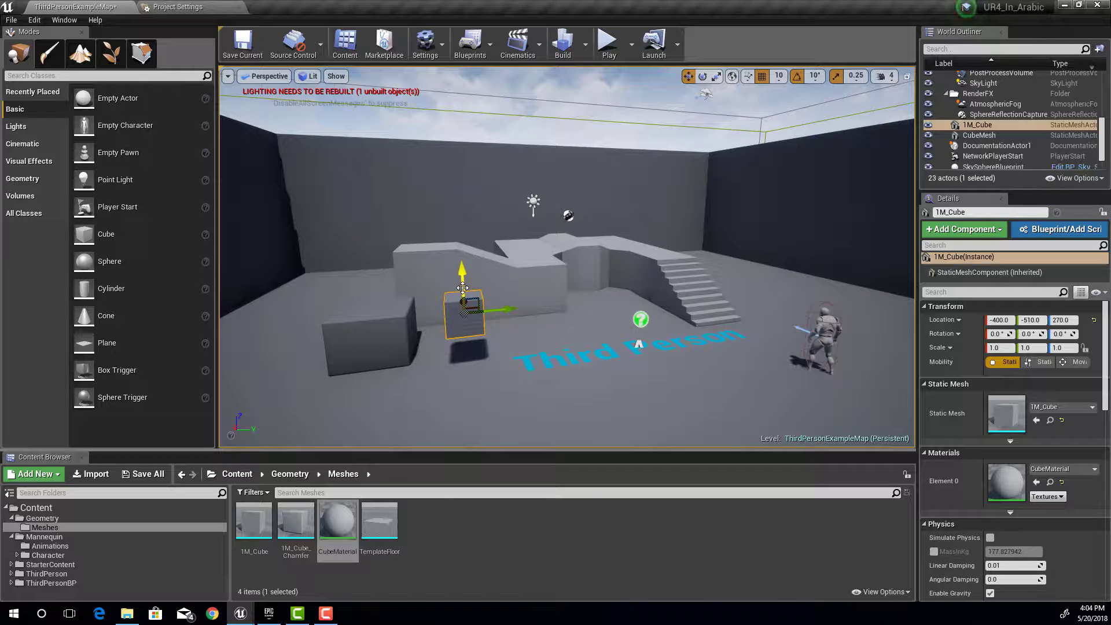
{"action": "left_click_drag", "start_coordinate": [462, 287], "coordinate": [461, 319]}
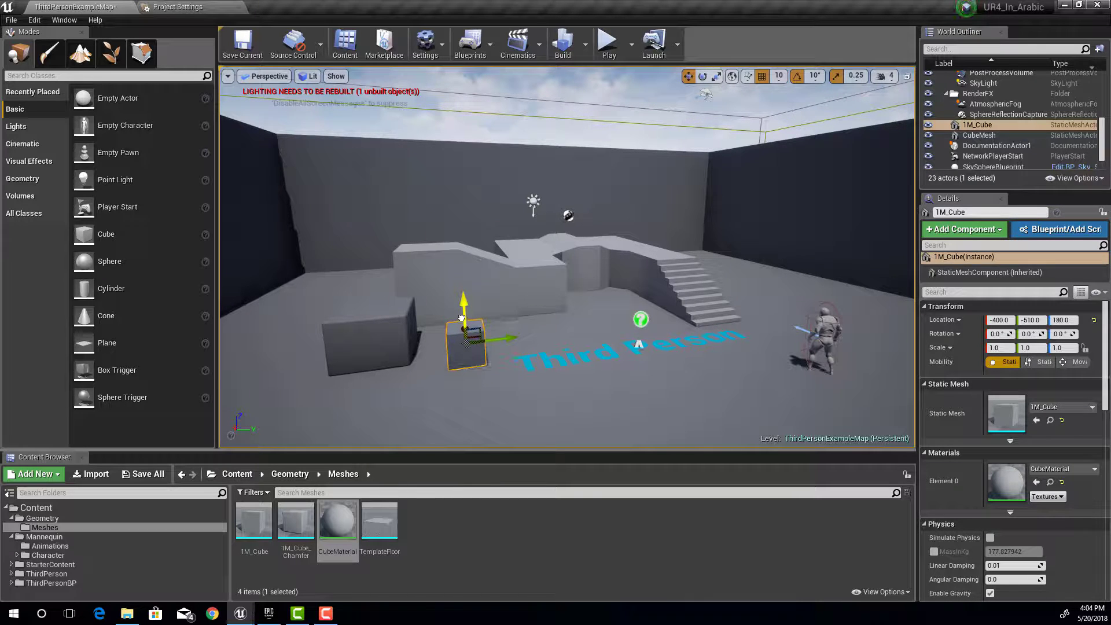
{"action": "right_click_drag", "start_coordinate": [461, 318], "coordinate": [450, 383]}
Open CubeMaterial in the Material Editor, float its editor as a separate window and dock it back among the main window's tabs.
{"action": "mouse_move", "coordinate": [337, 525]}
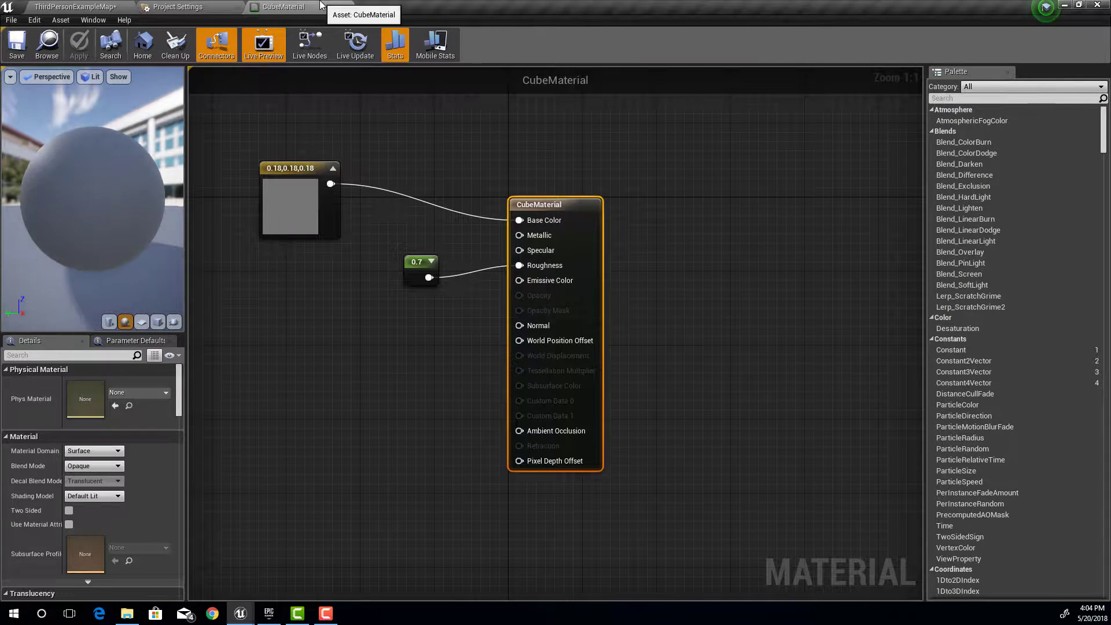
{"action": "left_click_drag", "start_coordinate": [321, 4], "coordinate": [348, 109]}
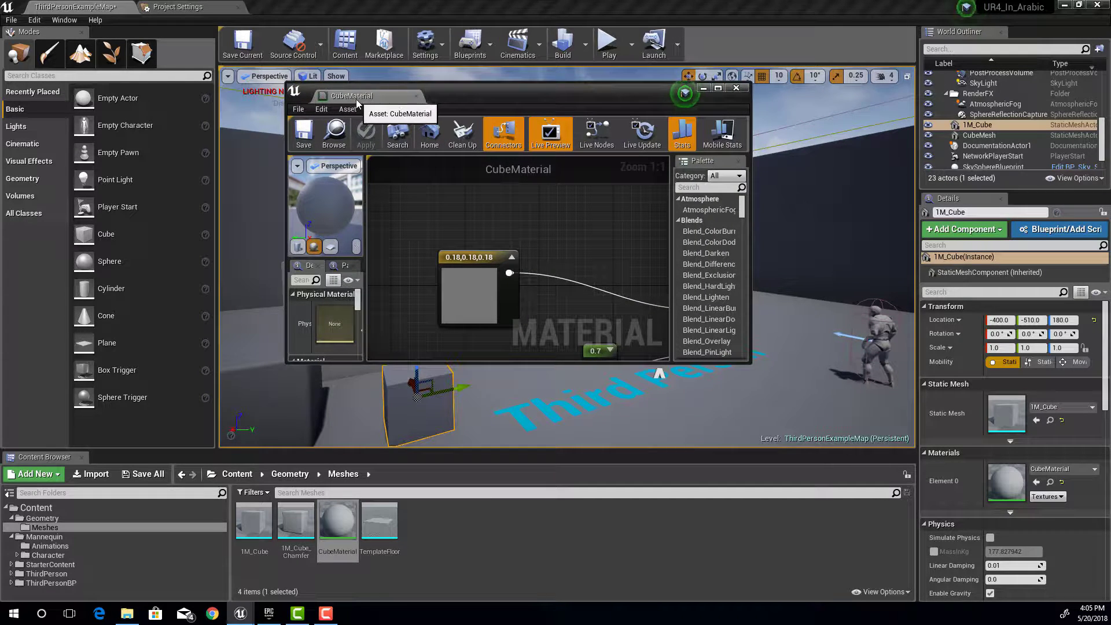
{"action": "left_click_drag", "start_coordinate": [356, 100], "coordinate": [285, 5]}
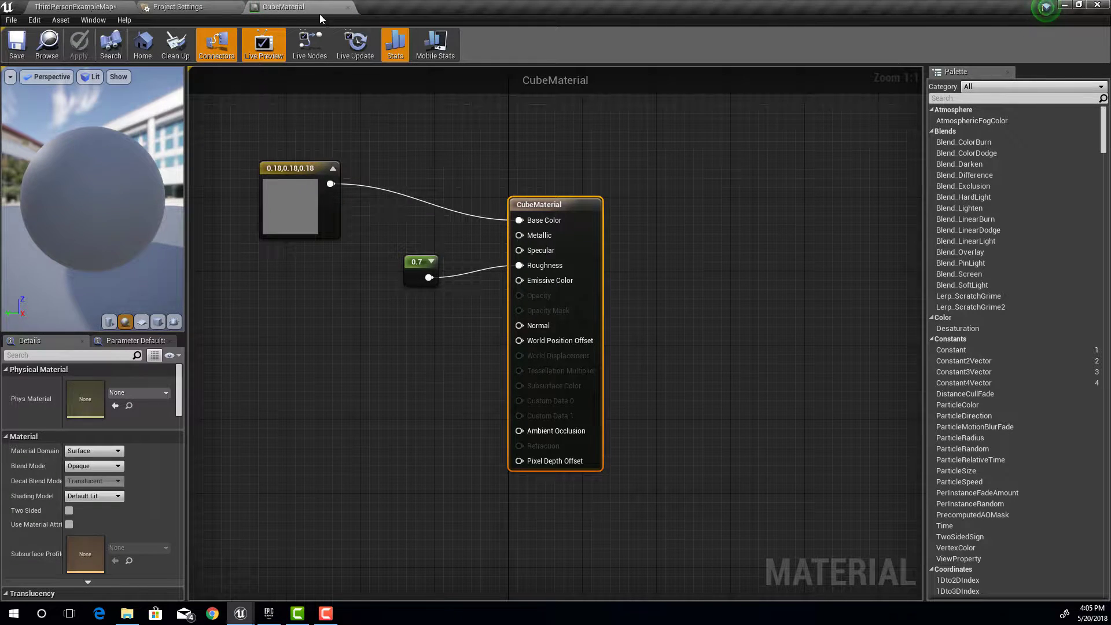
Set CubeMaterial's base color constant to green (R 0.0917, G 0.677, B 0.113) and apply the change to the material.
{"action": "left_click", "coordinate": [329, 204]}
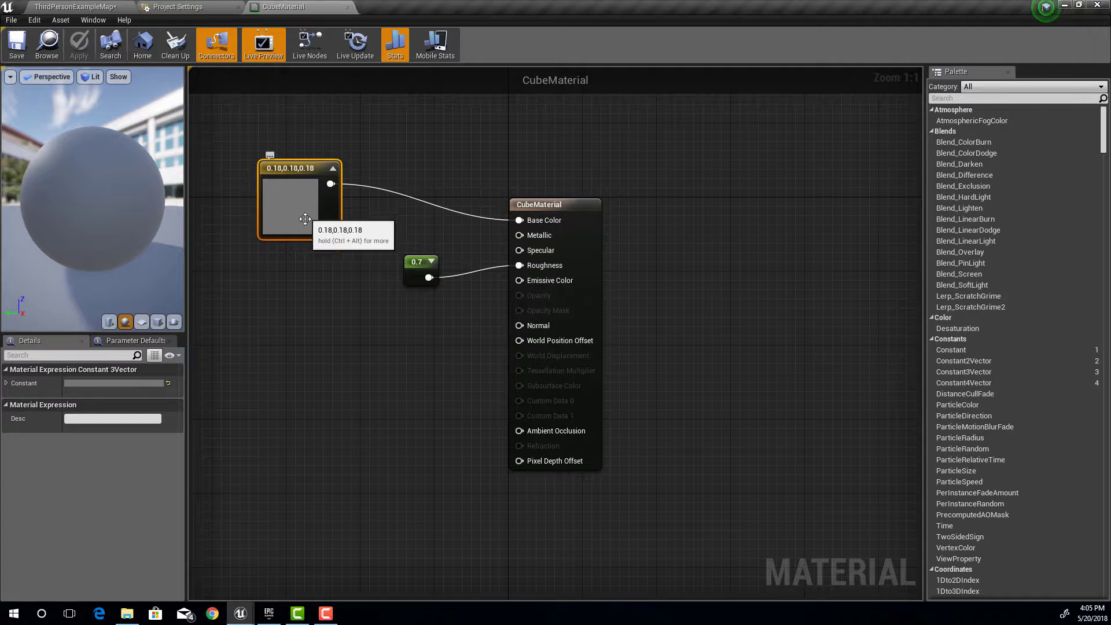
{"action": "left_click", "coordinate": [99, 385]}
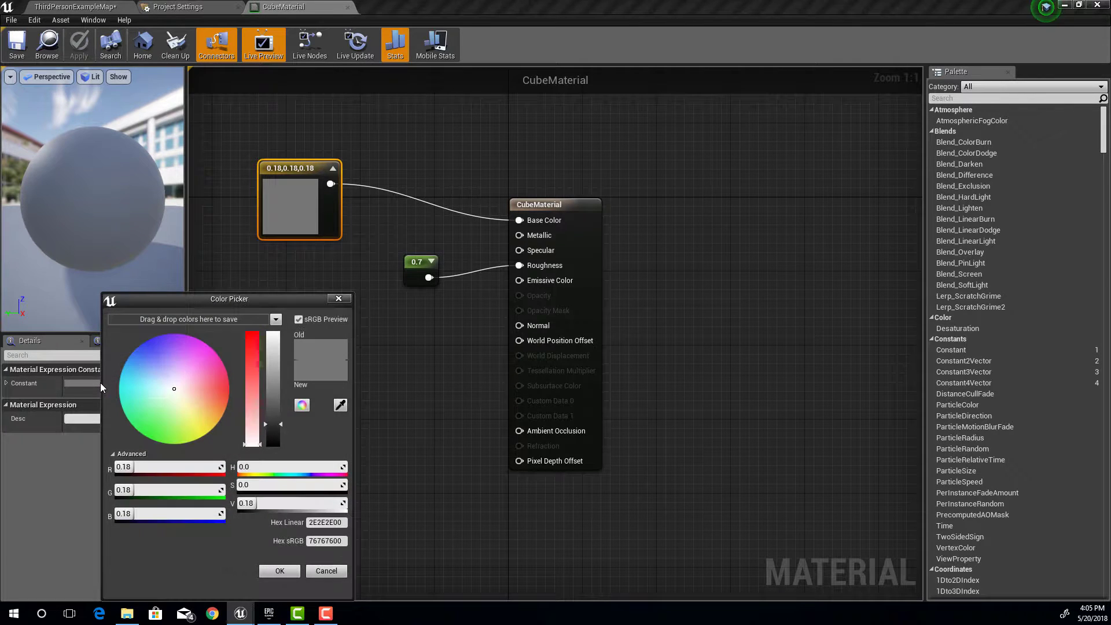
{"action": "left_click_drag", "start_coordinate": [168, 390], "coordinate": [155, 420]}
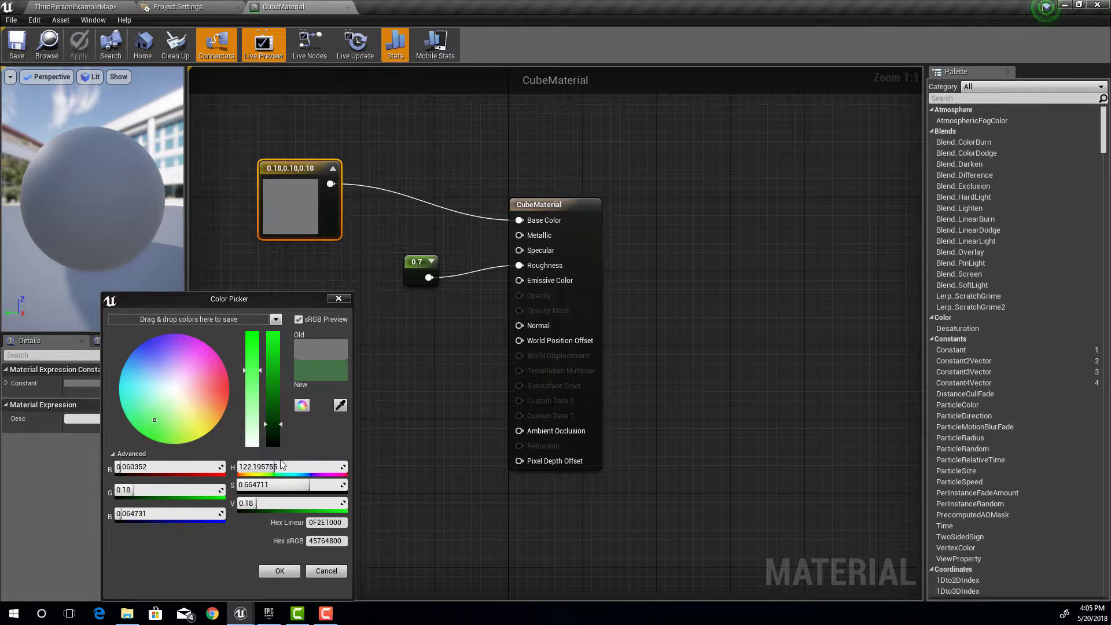
{"action": "left_click_drag", "start_coordinate": [257, 371], "coordinate": [260, 348]}
{"action": "left_click_drag", "start_coordinate": [280, 424], "coordinate": [281, 367]}
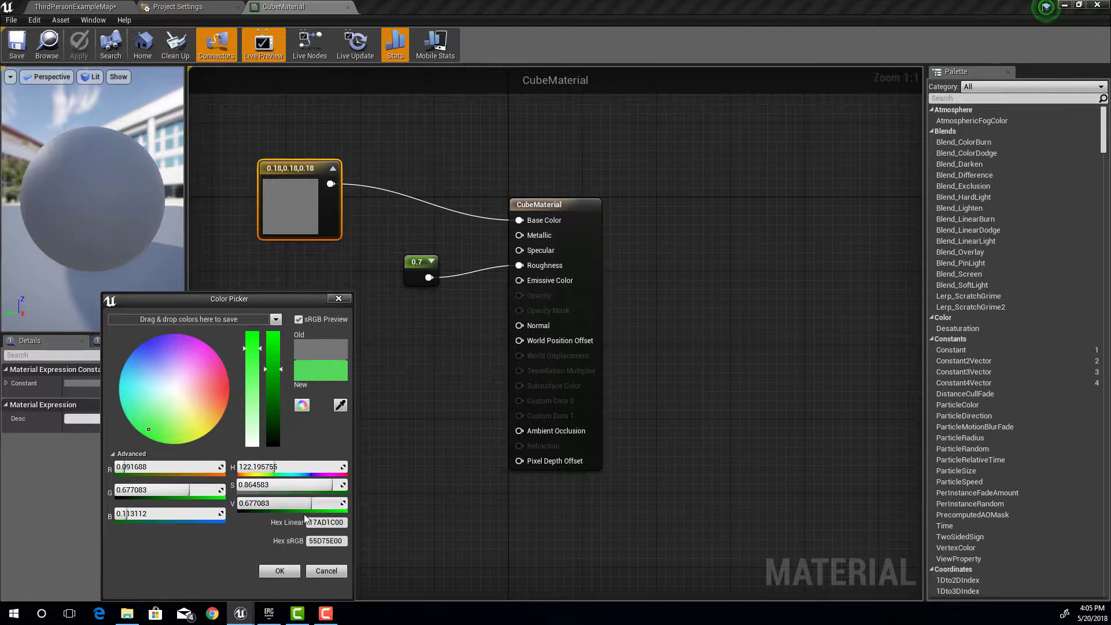
{"action": "left_click", "coordinate": [290, 569]}
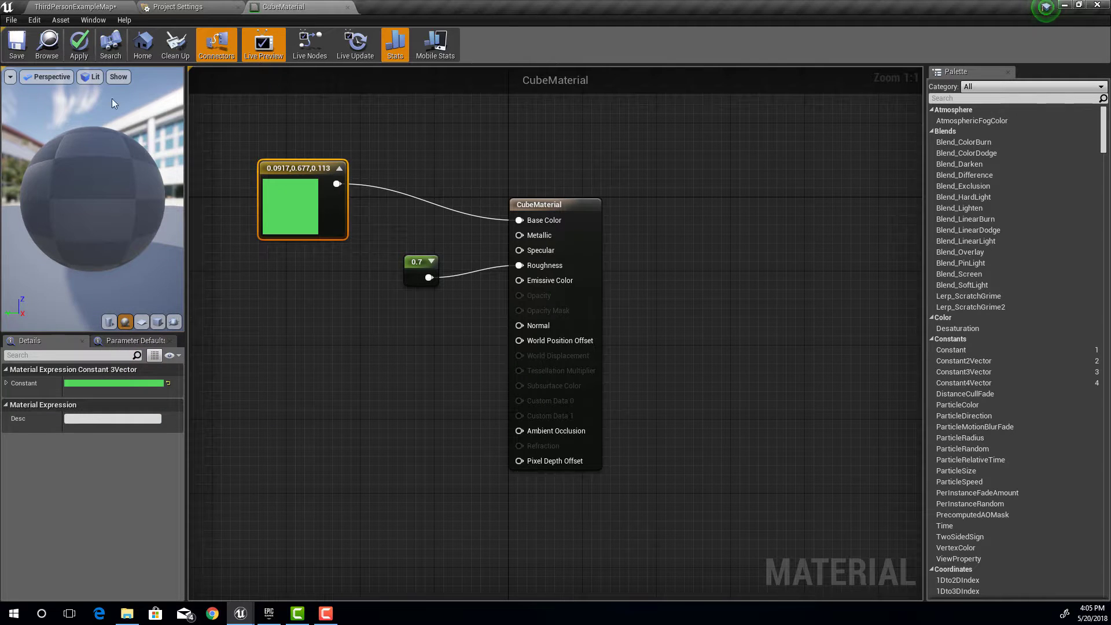
{"action": "left_click", "coordinate": [79, 44]}
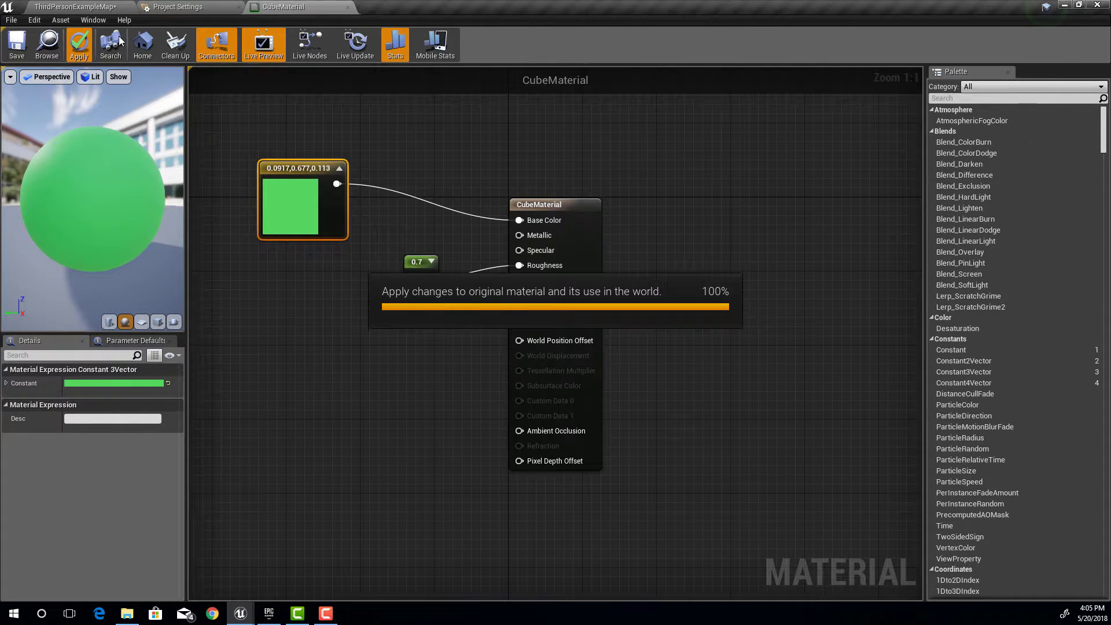
Close the CubeMaterial editor and the Project Settings, and view the recolored floor, walls and cubes in the level.
{"action": "left_click", "coordinate": [347, 7]}
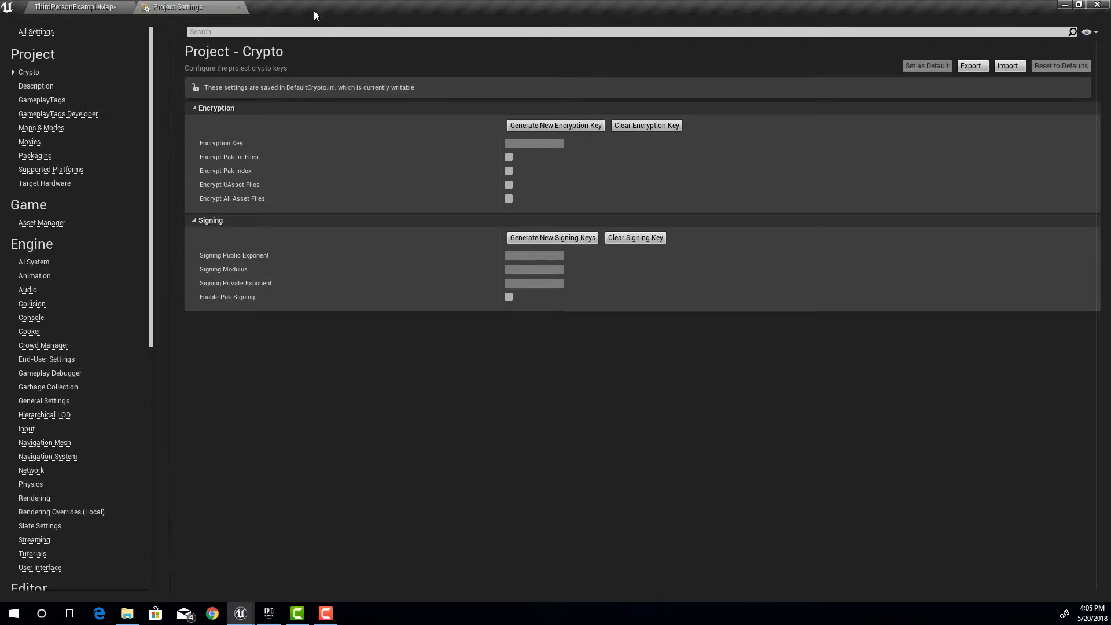
{"action": "left_click", "coordinate": [238, 7]}
{"action": "scroll", "coordinate": [651, 337], "scroll_direction": "up", "scroll_amount": 5}
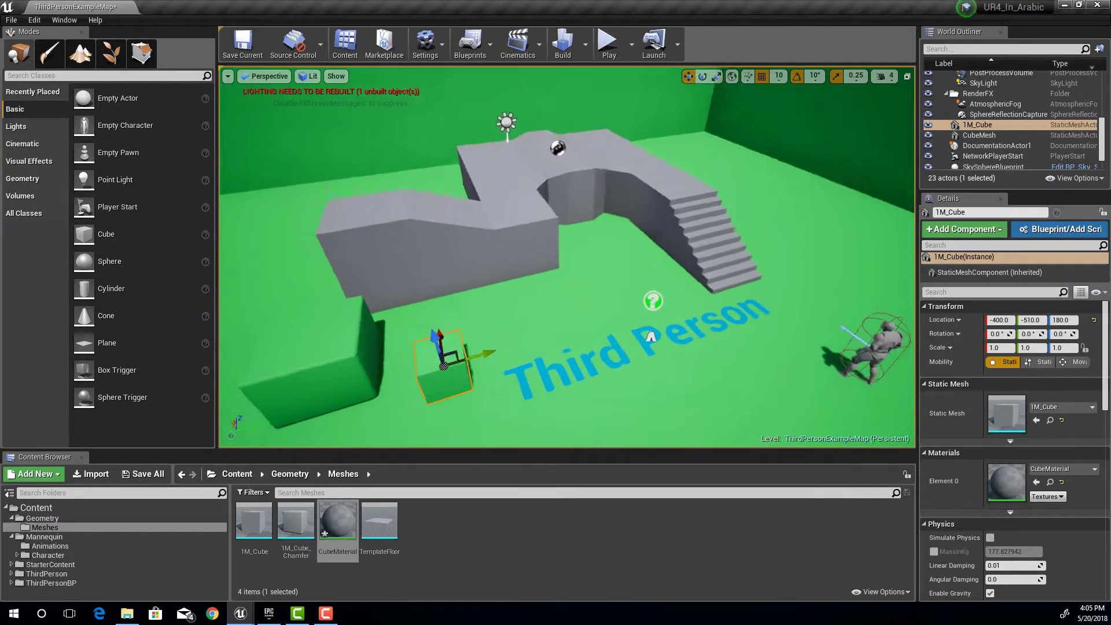
{"action": "scroll", "coordinate": [561, 296], "scroll_direction": "up", "scroll_amount": 2}
{"action": "right_click_drag", "start_coordinate": [509, 335], "coordinate": [508, 272]}
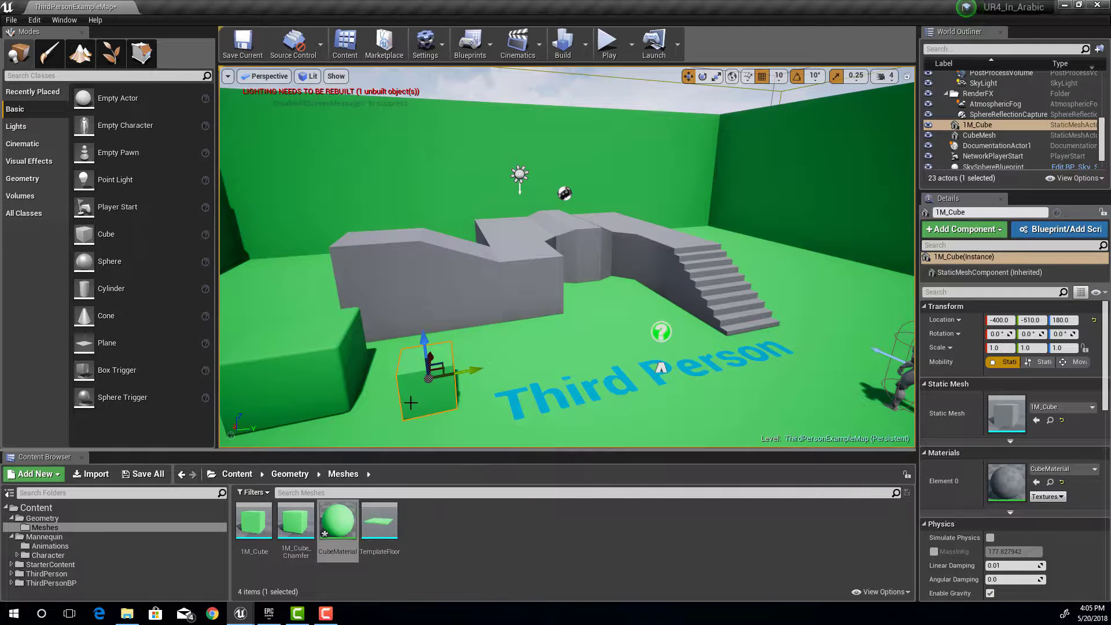
{"action": "mouse_move", "coordinate": [424, 407]}
{"action": "right_mouse_down"}
{"action": "mouse_move", "coordinate": [428, 427]}
{"action": "mouse_move", "coordinate": [414, 412]}
{"action": "mouse_move", "coordinate": [429, 407]}
{"action": "right_mouse_up"}
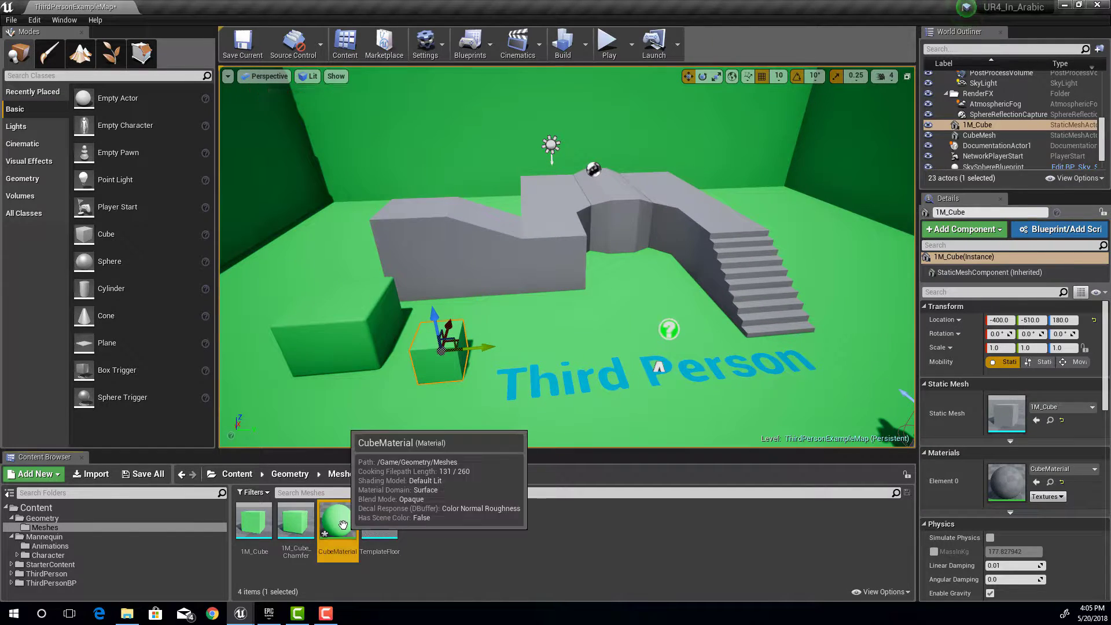
Open CubeMaterial in the Material Editor and select its base color constant.
{"action": "double_click", "coordinate": [339, 522]}
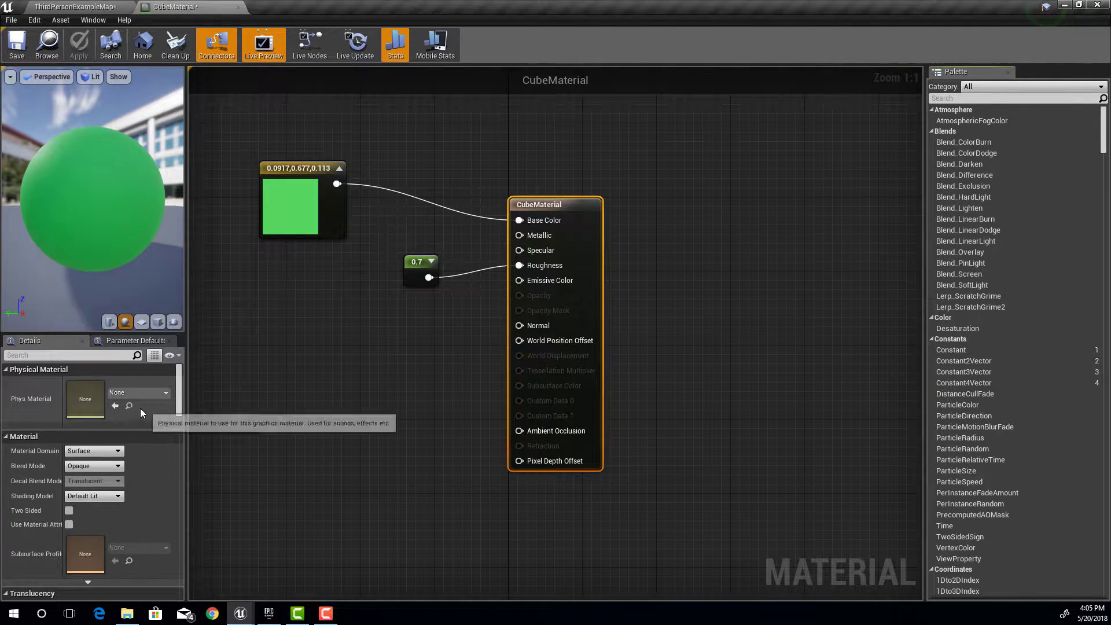
{"action": "left_click", "coordinate": [284, 199]}
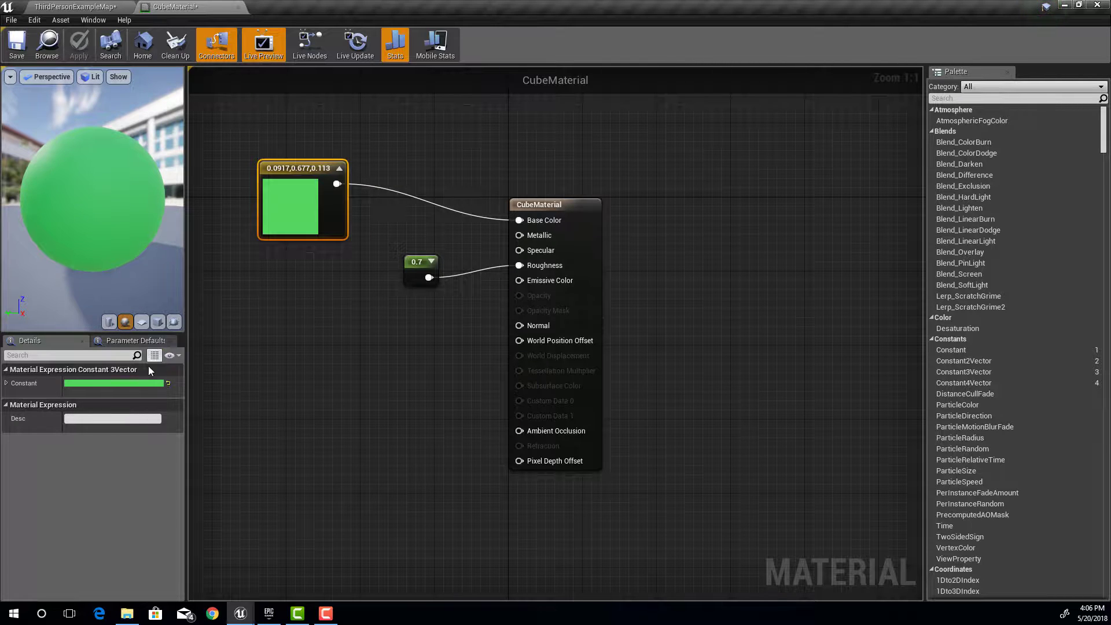
{"action": "left_click", "coordinate": [138, 383]}
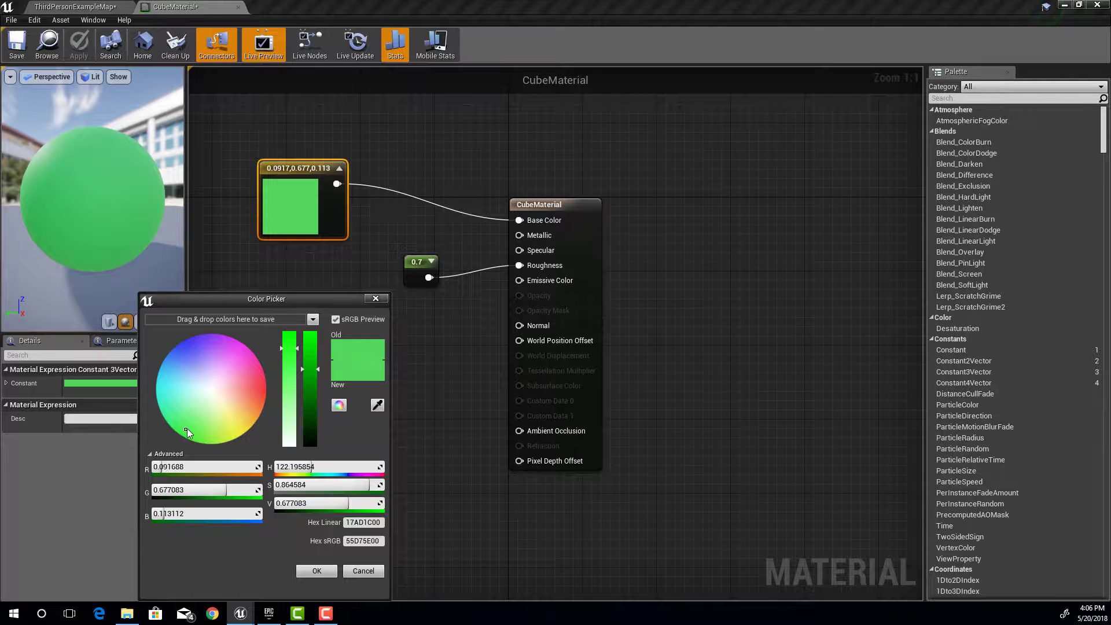
{"action": "left_click_drag", "start_coordinate": [187, 429], "coordinate": [191, 378]}
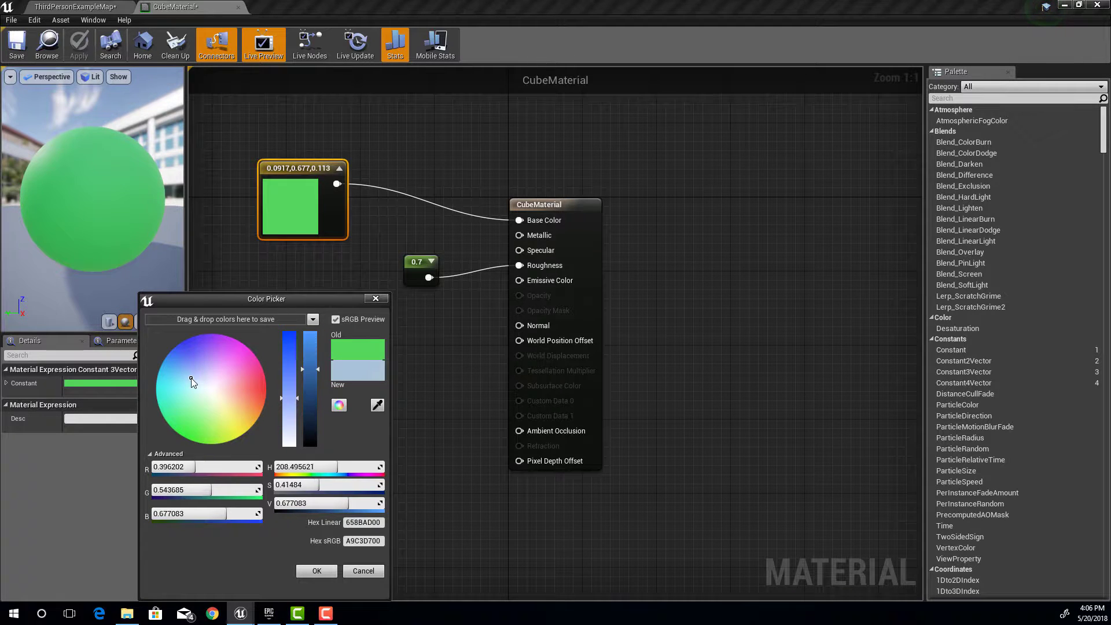
{"action": "left_click", "coordinate": [362, 571]}
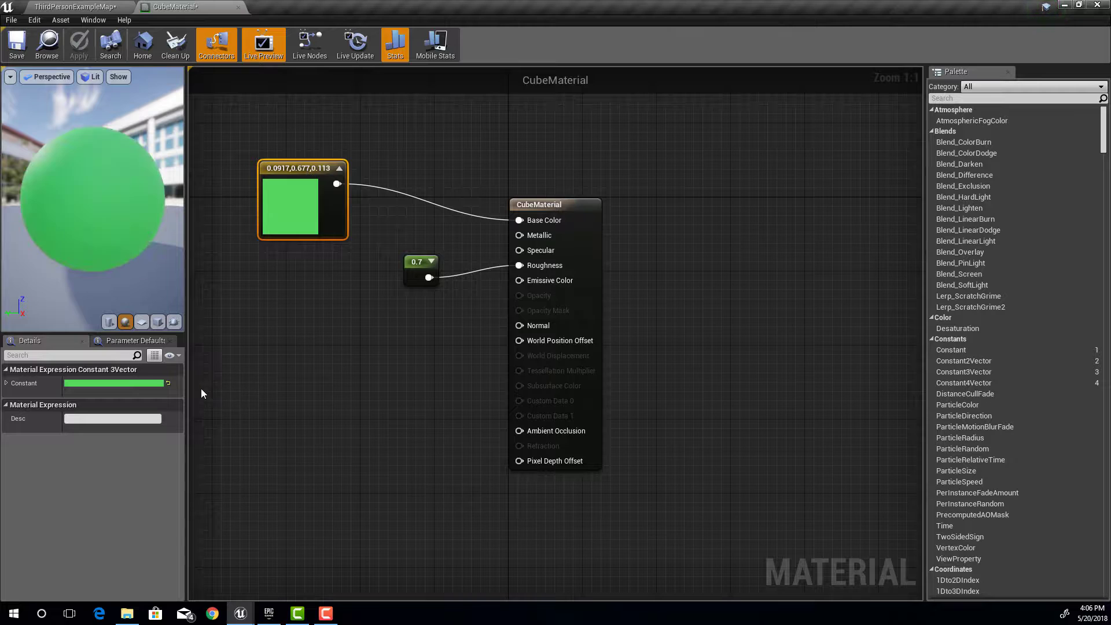
Set CubeMaterial's base color constant to gray with R, G and B at 0.328125, apply the change and close the material.
{"action": "left_click", "coordinate": [167, 383]}
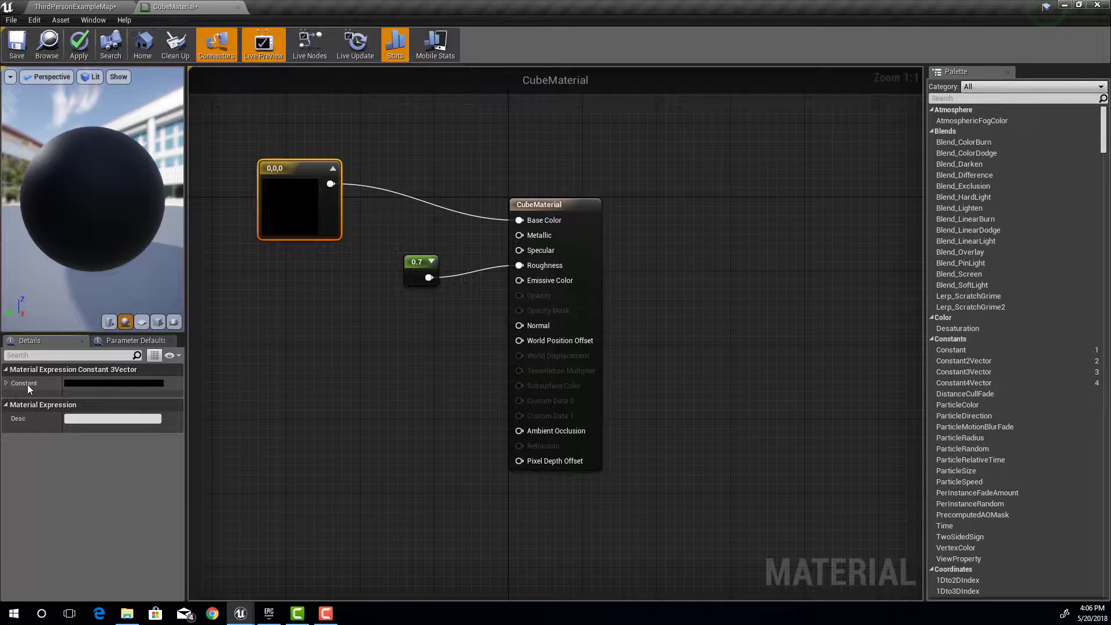
{"action": "left_click", "coordinate": [6, 383]}
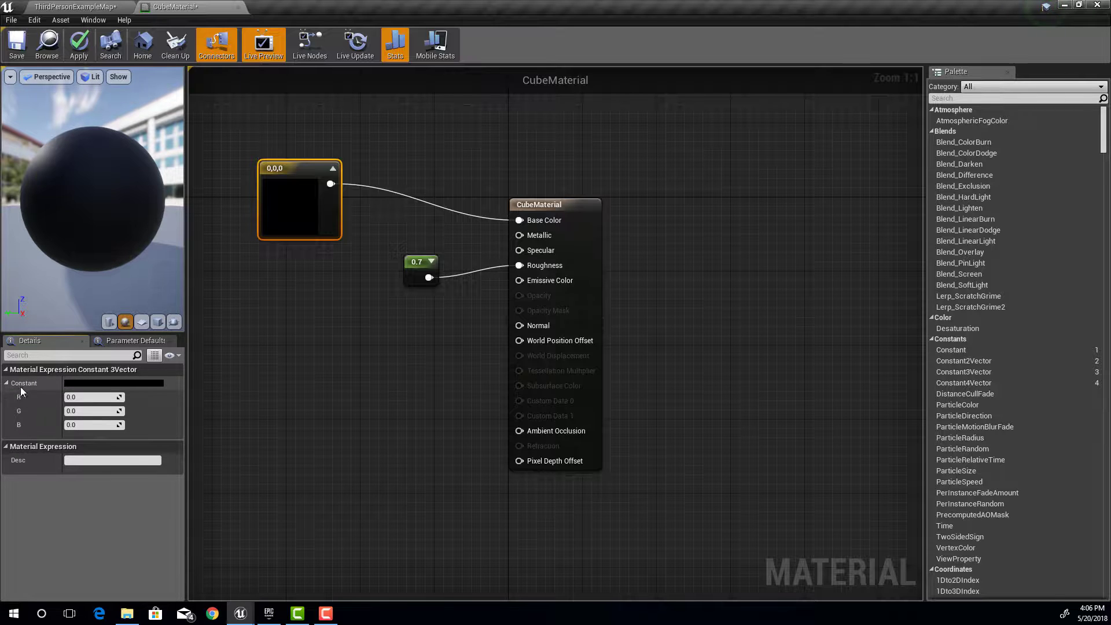
{"action": "left_click", "coordinate": [114, 383]}
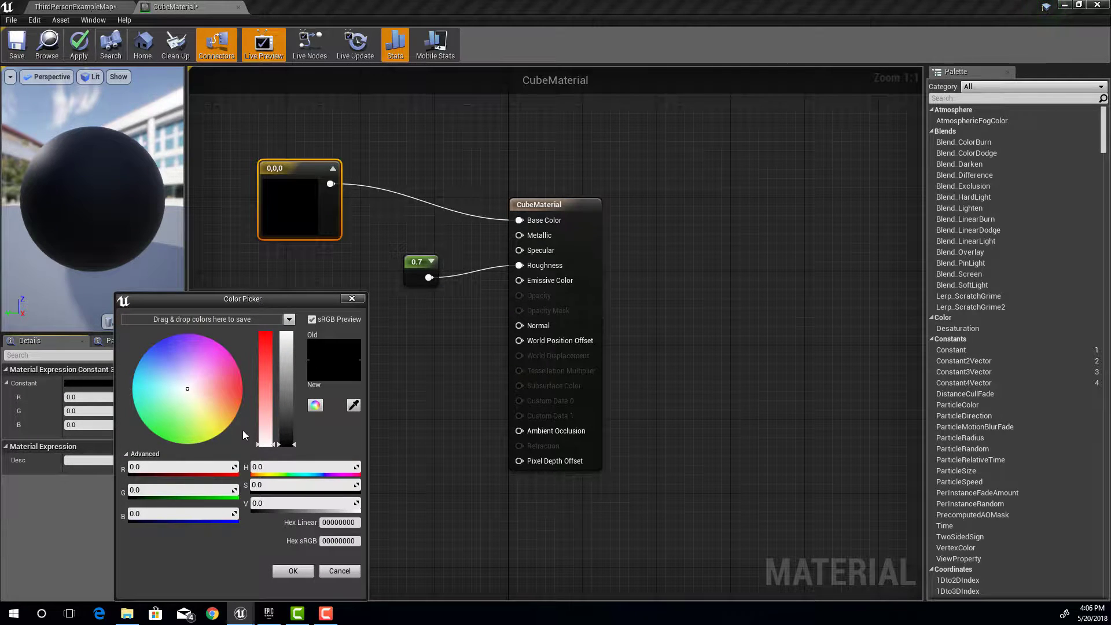
{"action": "left_click_drag", "start_coordinate": [293, 447], "coordinate": [296, 407]}
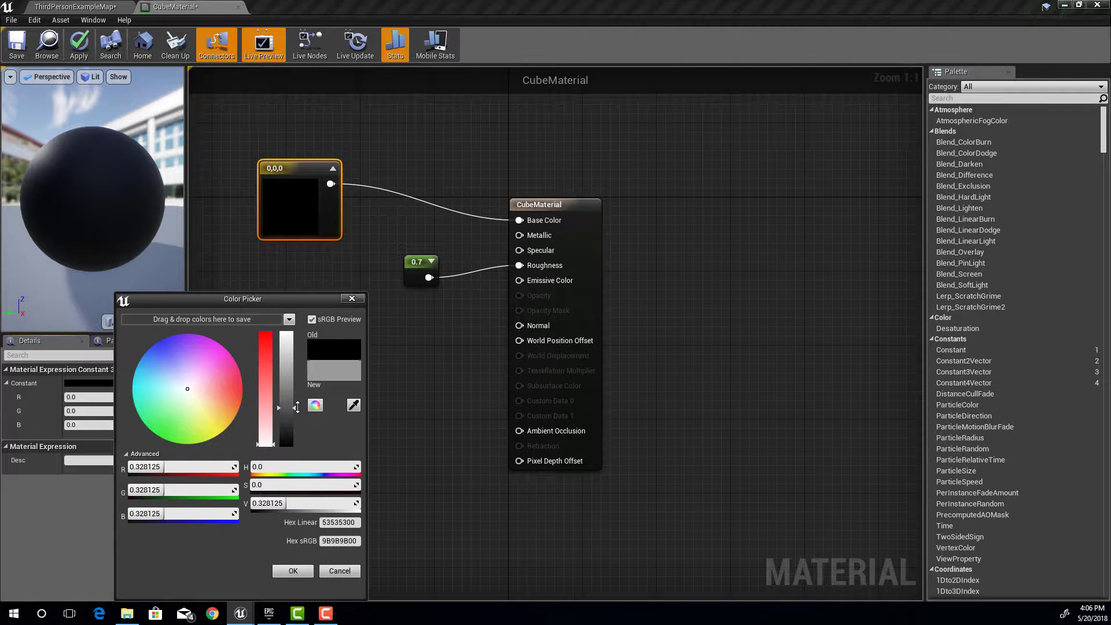
{"action": "left_click", "coordinate": [302, 571]}
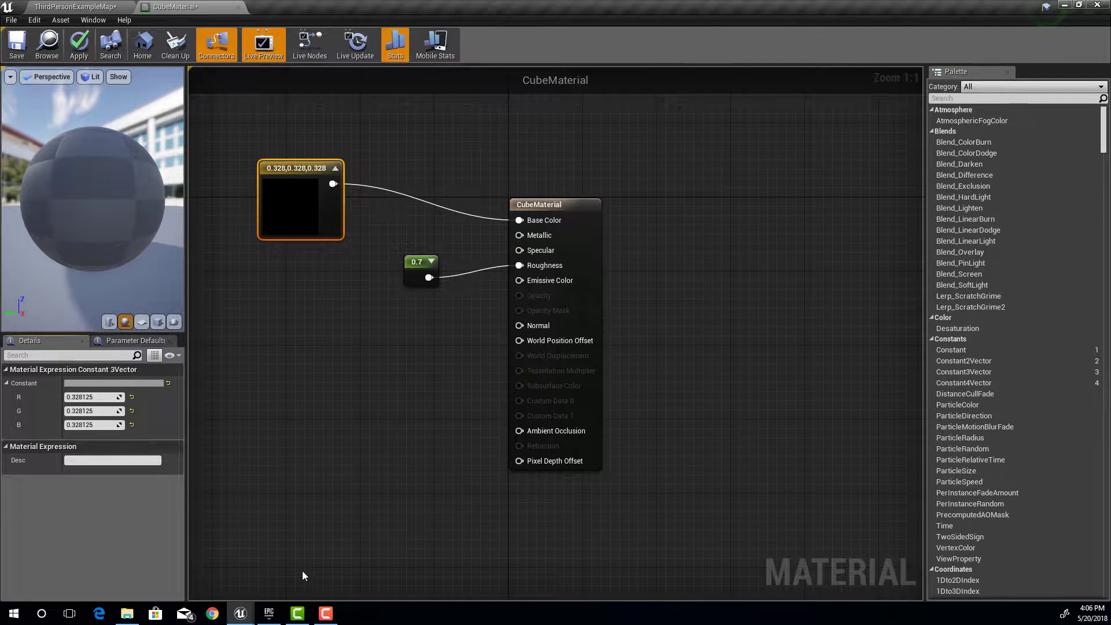
{"action": "left_click", "coordinate": [79, 45]}
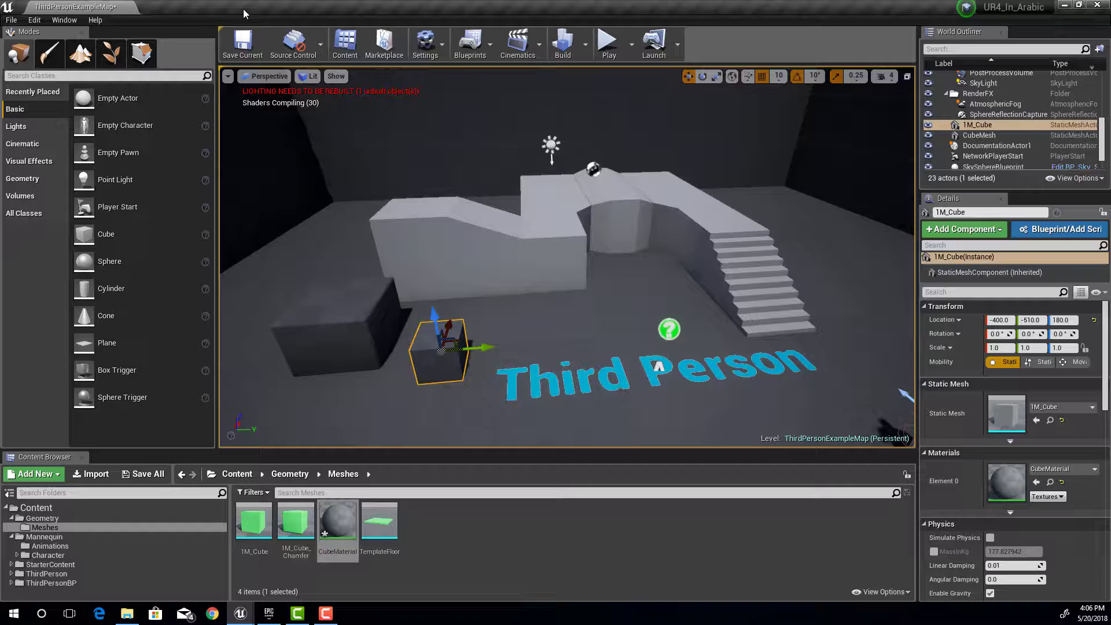
{"action": "left_click", "coordinate": [238, 6]}
Examine the recolored floor, walls and cubes from inside and outside the arena.
{"action": "scroll", "coordinate": [532, 358], "scroll_direction": "up", "scroll_amount": 3}
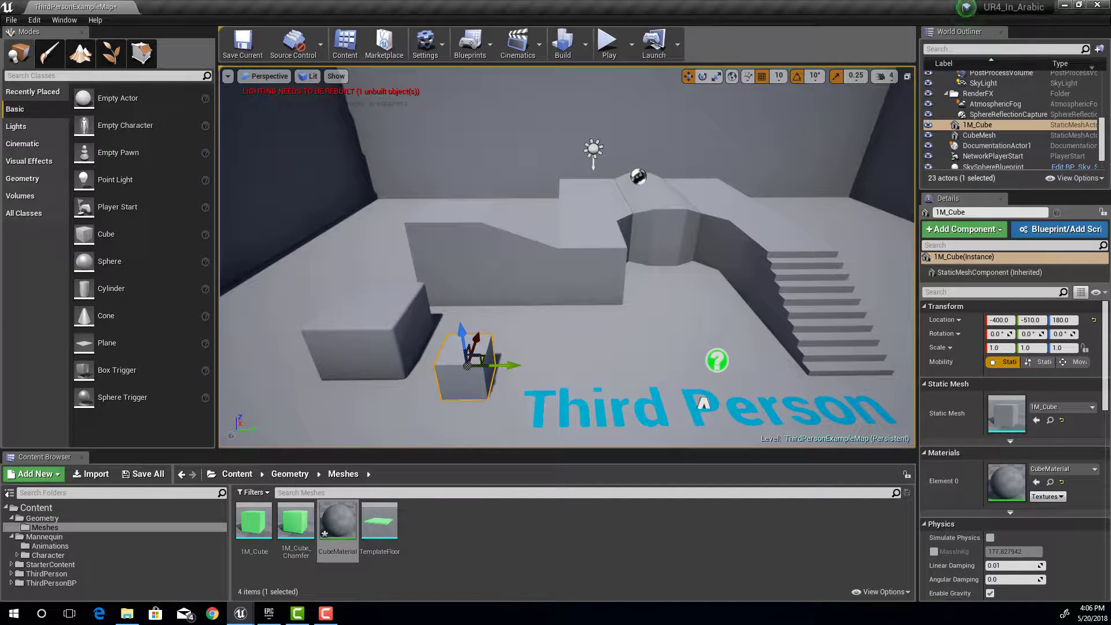
{"action": "mouse_move", "coordinate": [533, 358]}
{"action": "right_mouse_down"}
{"action": "mouse_move", "coordinate": [503, 327]}
{"action": "mouse_move", "coordinate": [527, 369]}
{"action": "right_mouse_up"}
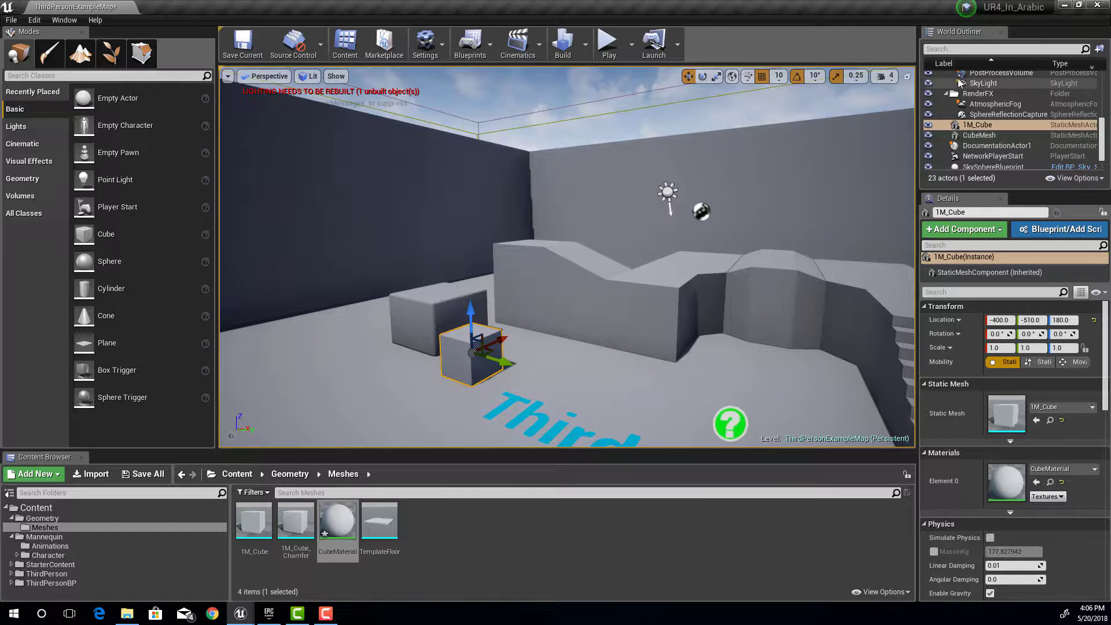
{"action": "mouse_move", "coordinate": [680, 222]}
{"action": "left_mouse_down"}
{"action": "mouse_move", "coordinate": [693, 200]}
{"action": "mouse_move", "coordinate": [680, 222]}
{"action": "left_mouse_up"}
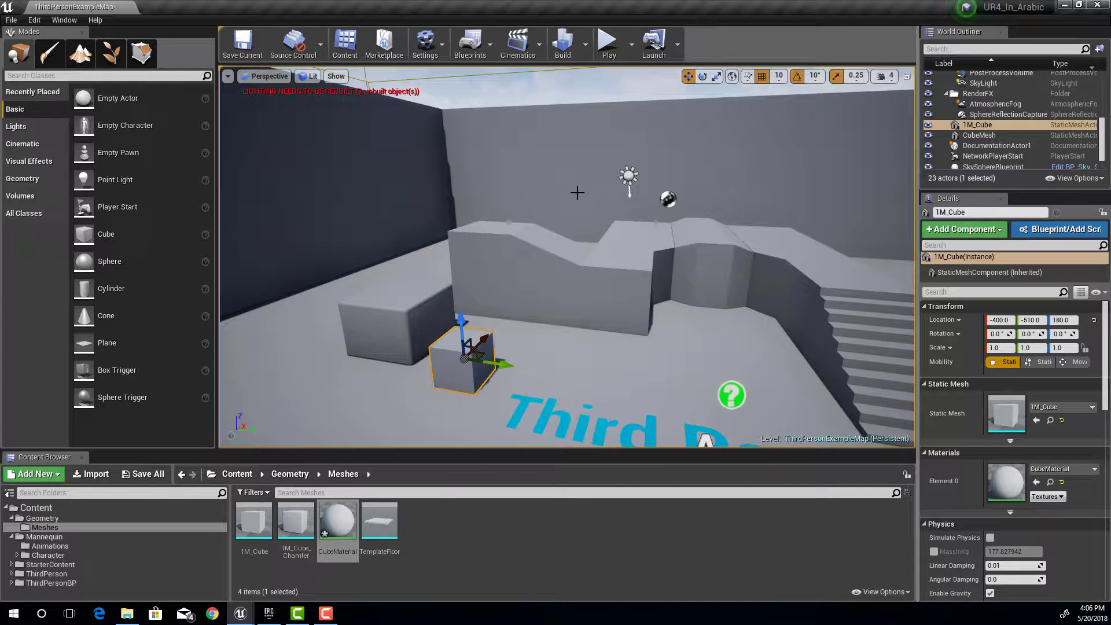
{"action": "key", "text": "f"}
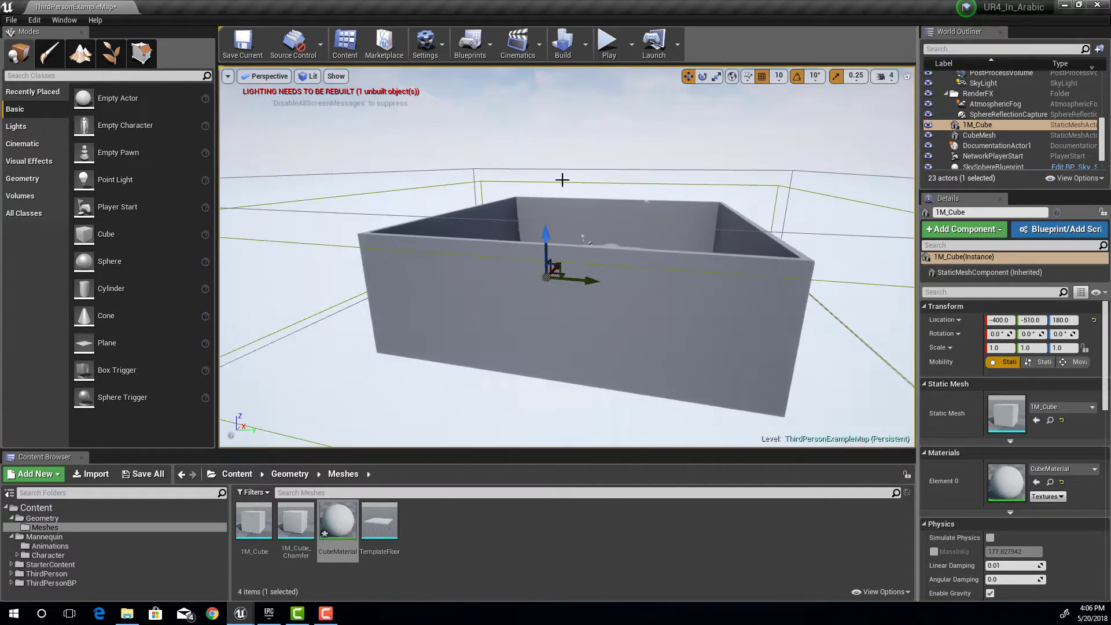
{"action": "scroll", "coordinate": [559, 182], "scroll_direction": "down", "scroll_amount": 5}
{"action": "left_click_drag", "start_coordinate": [580, 148], "coordinate": [587, 188], "text": "alt"}
{"action": "scroll", "coordinate": [587, 187], "scroll_direction": "up", "scroll_amount": 10}
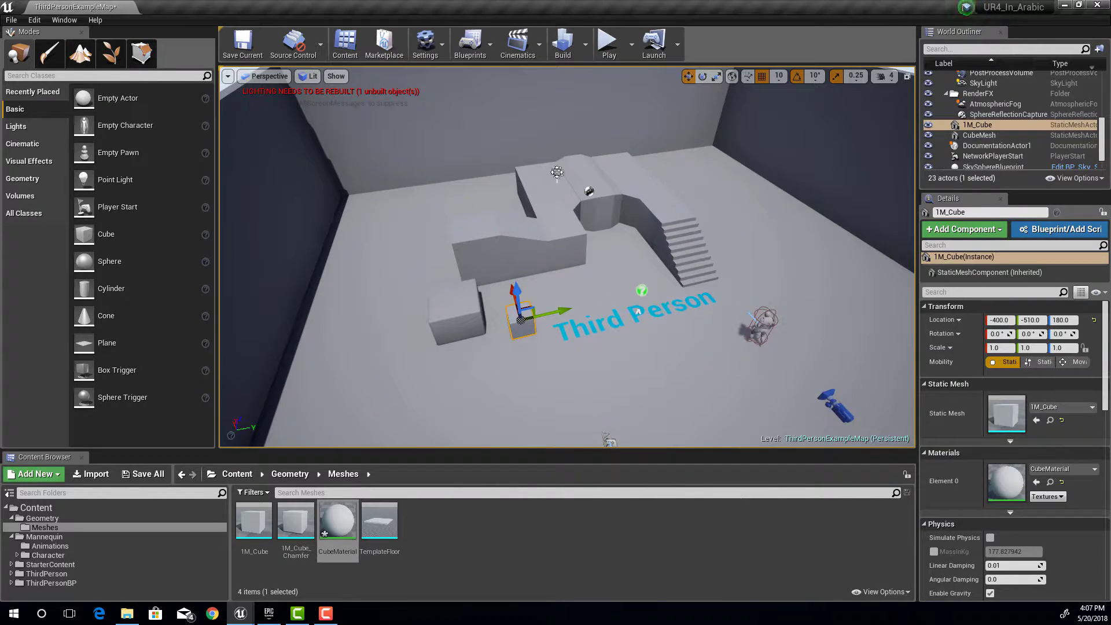
Select the Light Source and LeftArm_StaticMesh actors in the level, and review the LeftArm_StaticMesh properties from transform to rendering.
{"action": "left_click", "coordinate": [557, 172]}
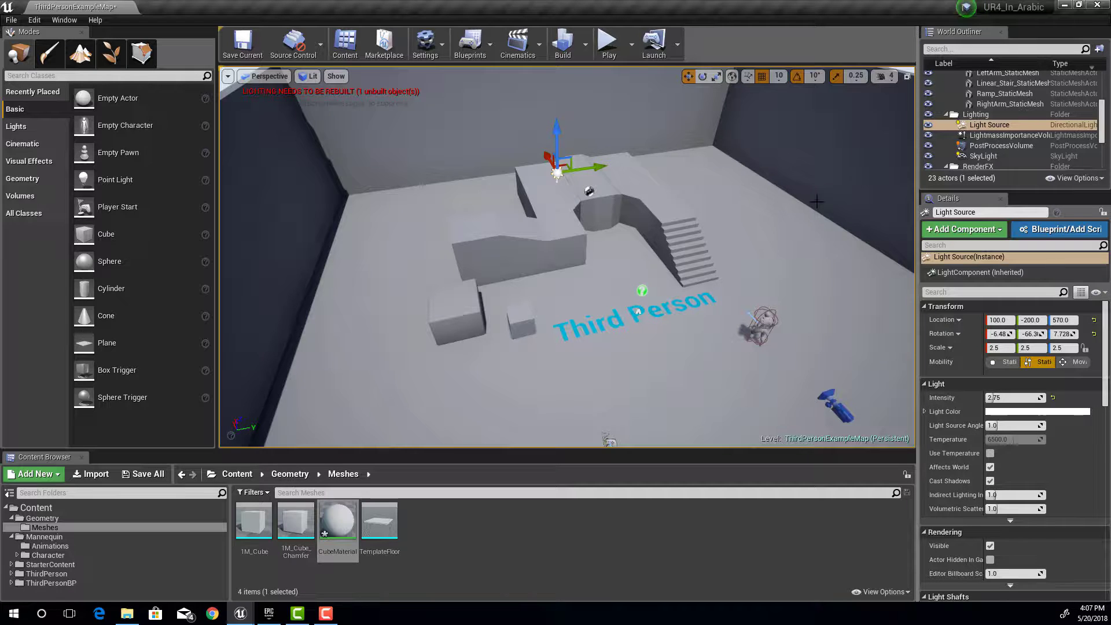
{"action": "left_click", "coordinate": [564, 225]}
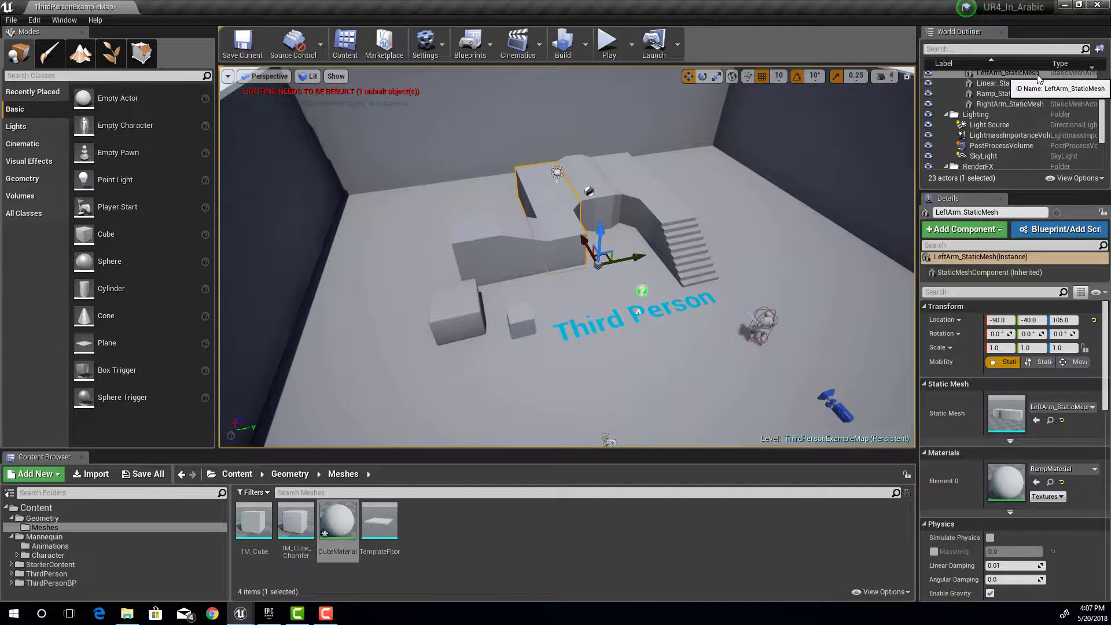
{"action": "scroll", "coordinate": [1037, 75], "scroll_direction": "up", "scroll_amount": 3}
{"action": "scroll", "coordinate": [1033, 77], "scroll_direction": "down", "scroll_amount": 2}
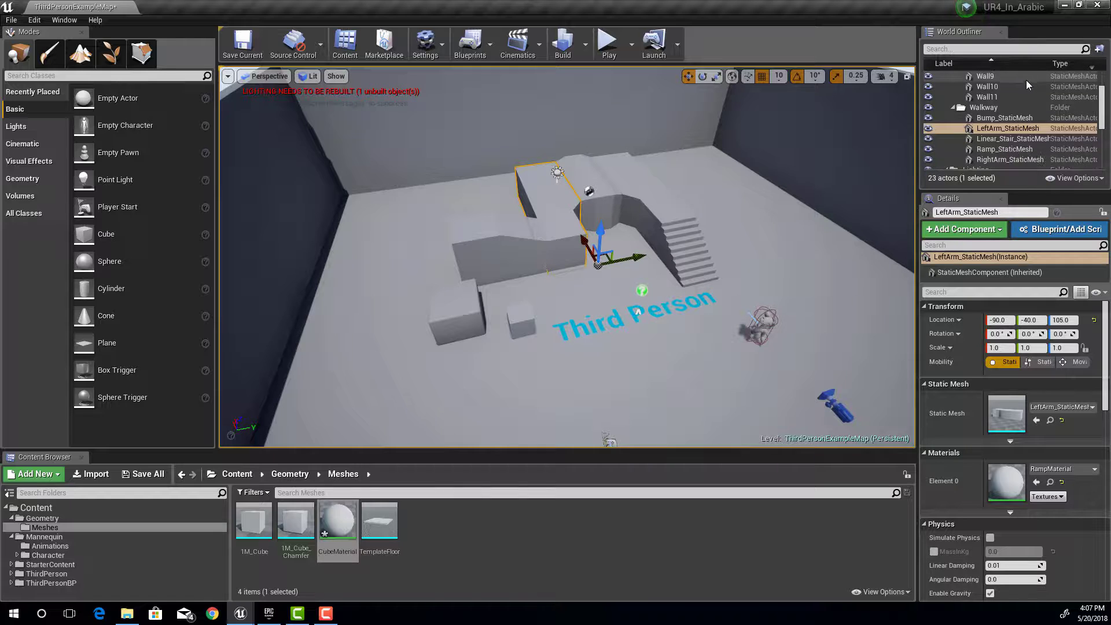
{"action": "left_click", "coordinate": [1004, 129]}
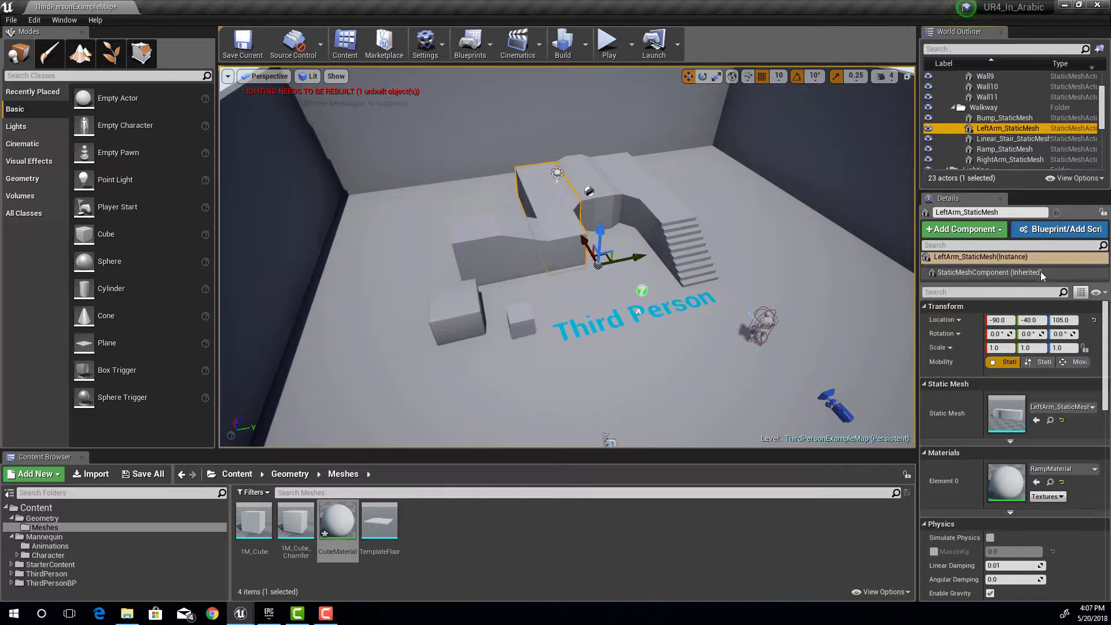
{"action": "scroll", "coordinate": [1039, 307], "scroll_direction": "down", "scroll_amount": 3}
{"action": "scroll", "coordinate": [1041, 307], "scroll_direction": "down", "scroll_amount": 10}
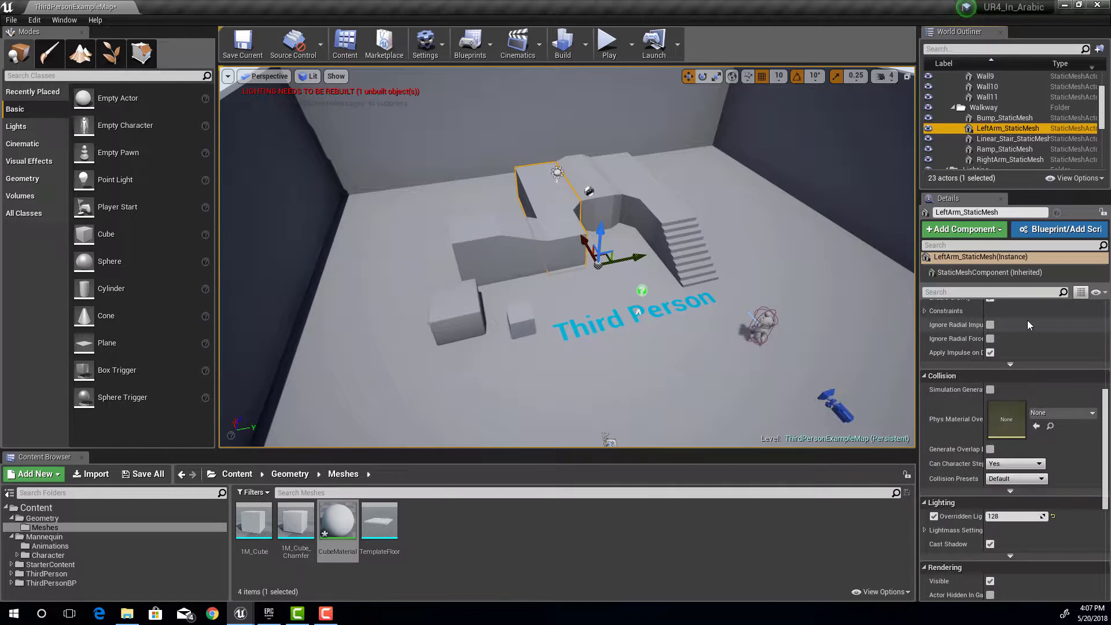
{"action": "scroll", "coordinate": [1019, 315], "scroll_direction": "up", "scroll_amount": 12}
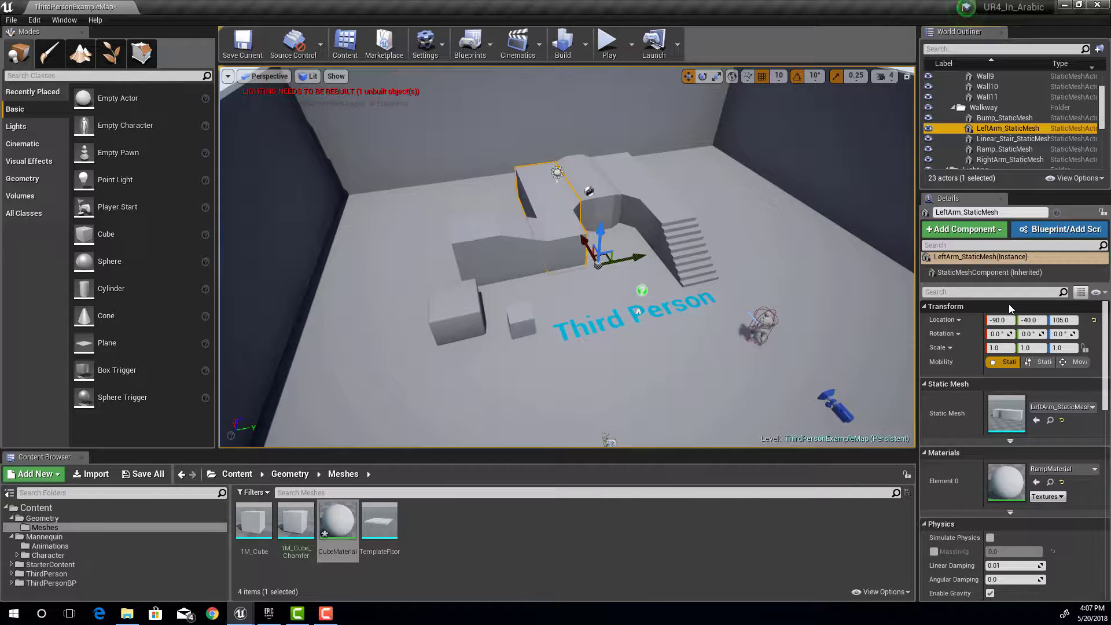
{"action": "scroll", "coordinate": [1011, 305], "scroll_direction": "down", "scroll_amount": 12}
{"action": "scroll", "coordinate": [1007, 305], "scroll_direction": "up", "scroll_amount": 12}
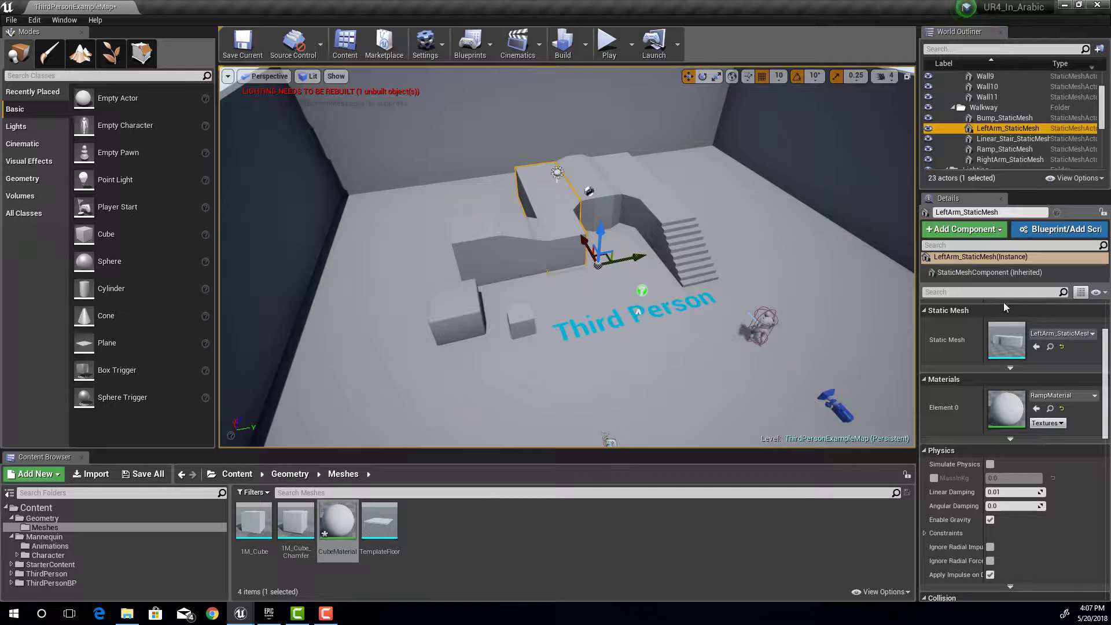
Select Bump_StaticMesh in the level and enlarge the World Outliner until all of the level's actors fit.
{"action": "right_click_drag", "start_coordinate": [821, 227], "coordinate": [817, 247]}
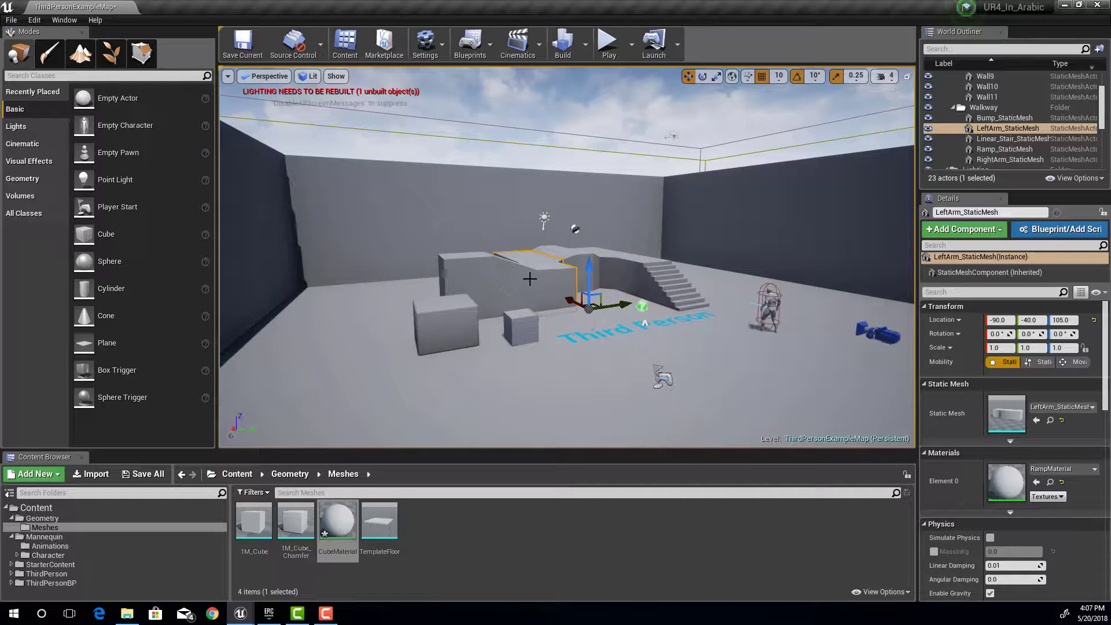
{"action": "left_click", "coordinate": [576, 252]}
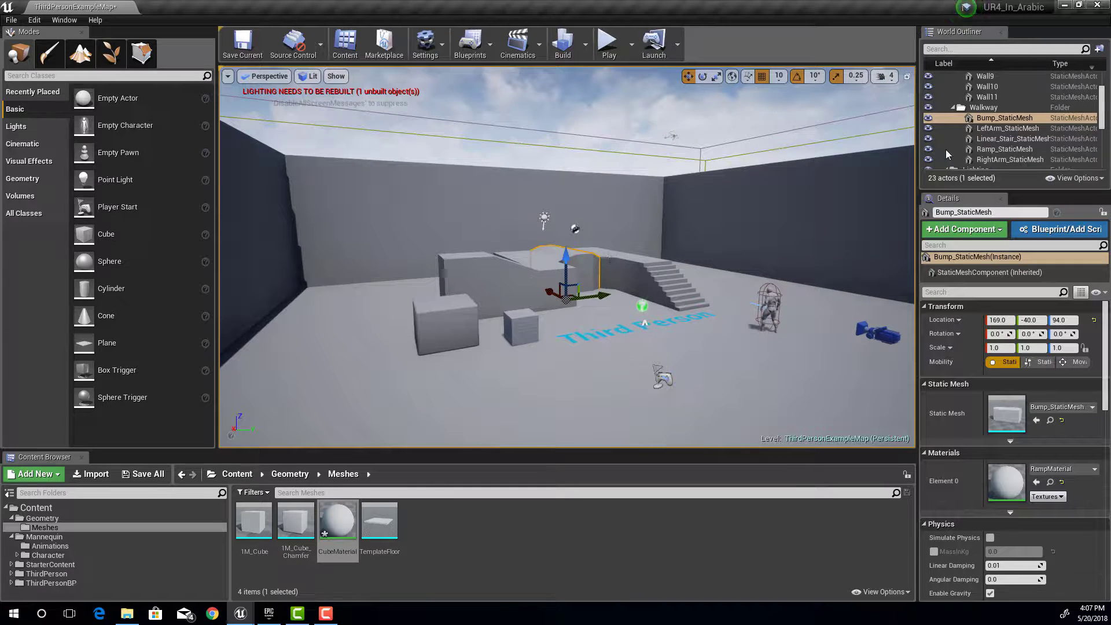
{"action": "left_click_drag", "start_coordinate": [1103, 114], "coordinate": [1103, 125]}
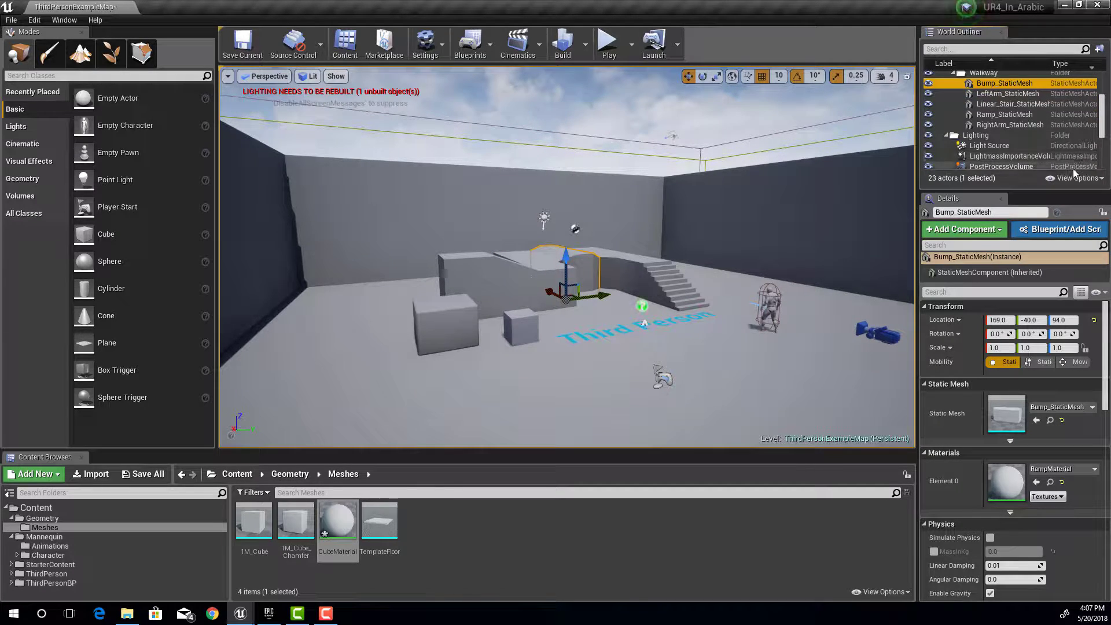
{"action": "left_click_drag", "start_coordinate": [1071, 190], "coordinate": [1084, 410]}
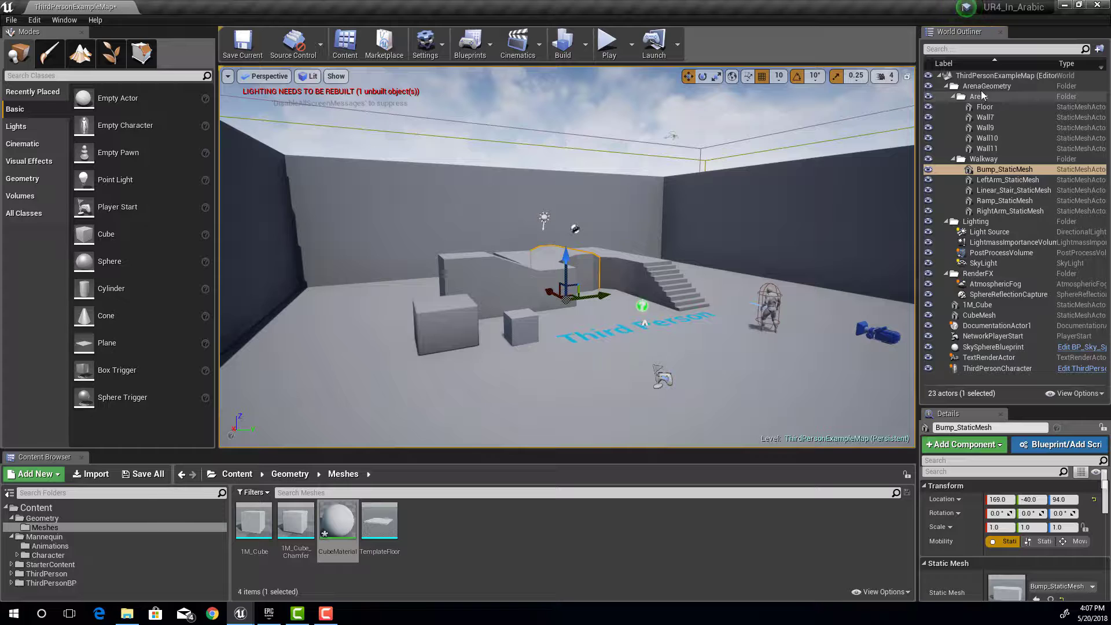
Look through the ArenaGeometry folder's Arena and Walkway contents, and collapse the ArenaGeometry and Lighting folders in the World Outliner.
{"action": "left_click", "coordinate": [956, 87]}
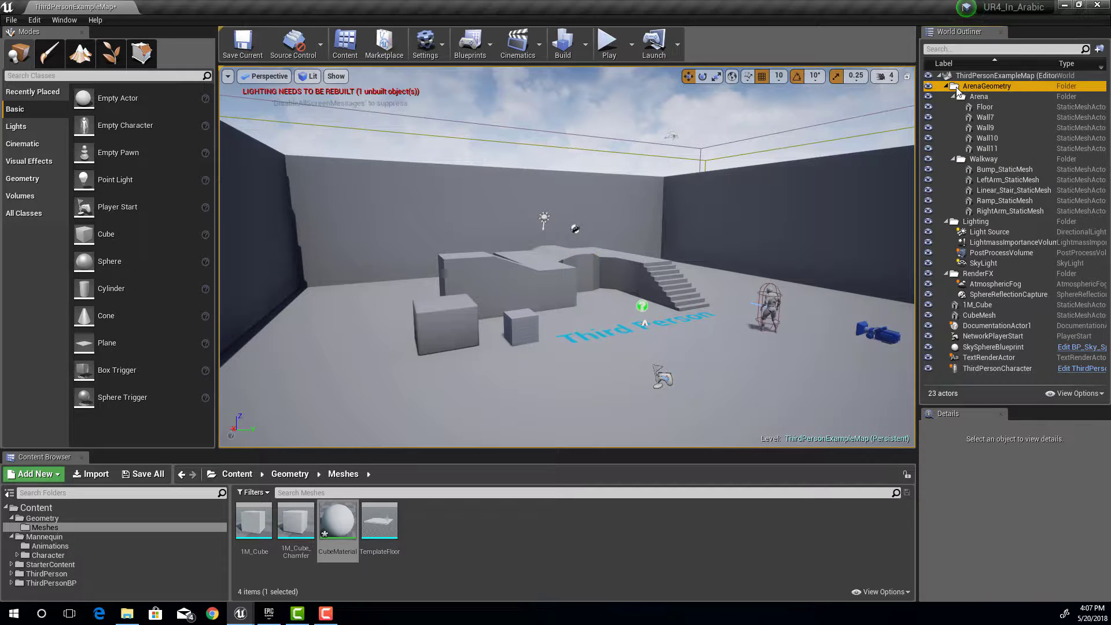
{"action": "left_click", "coordinate": [947, 86]}
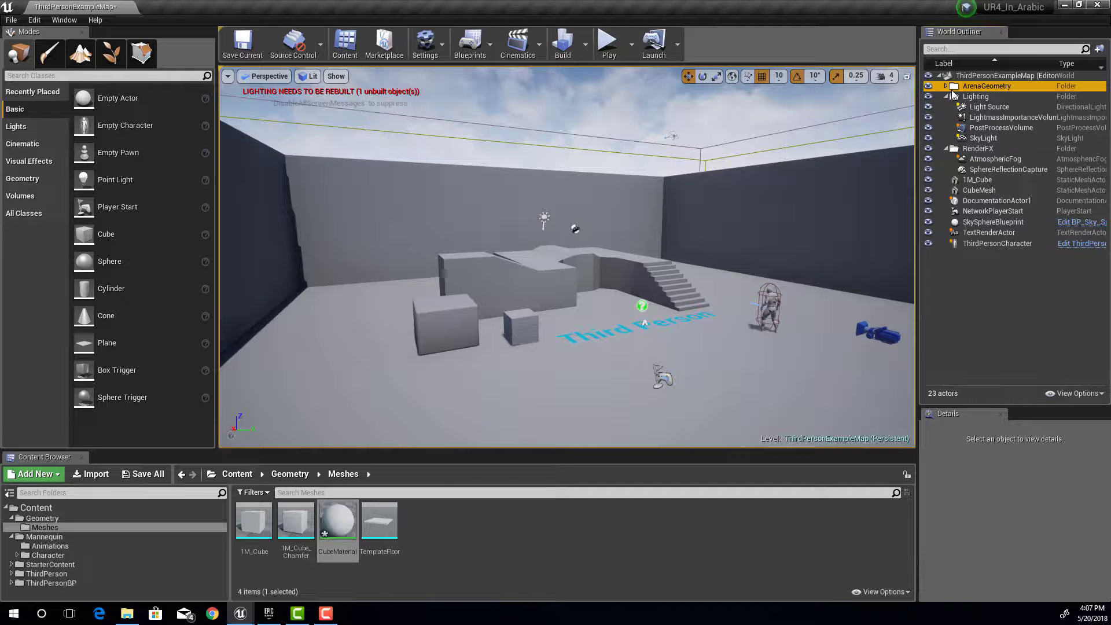
{"action": "left_click", "coordinate": [947, 86]}
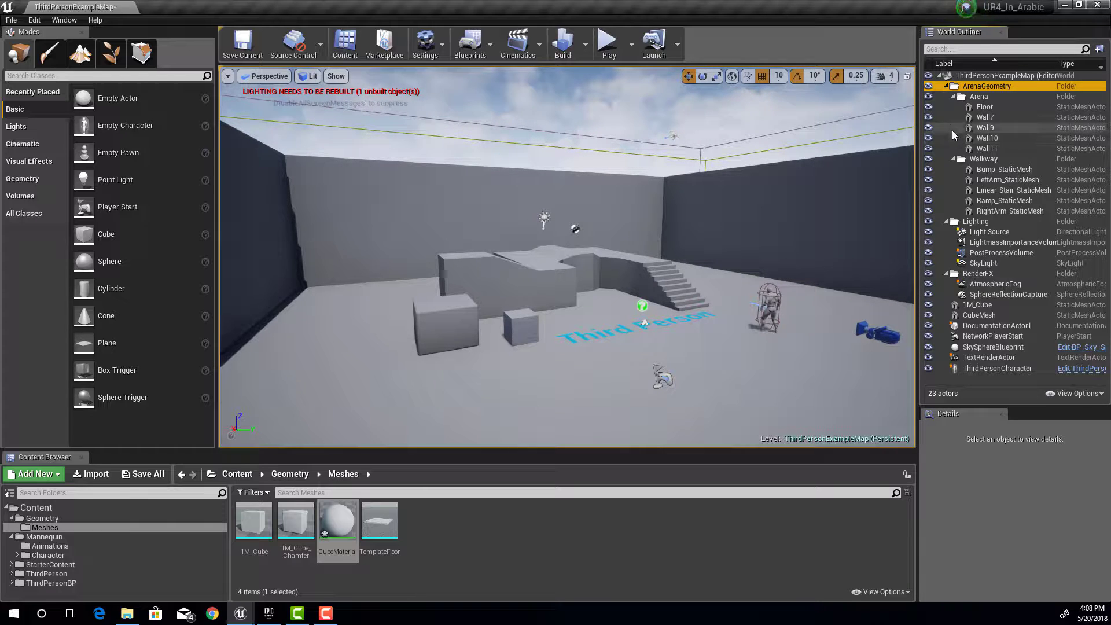
{"action": "left_click", "coordinate": [946, 87]}
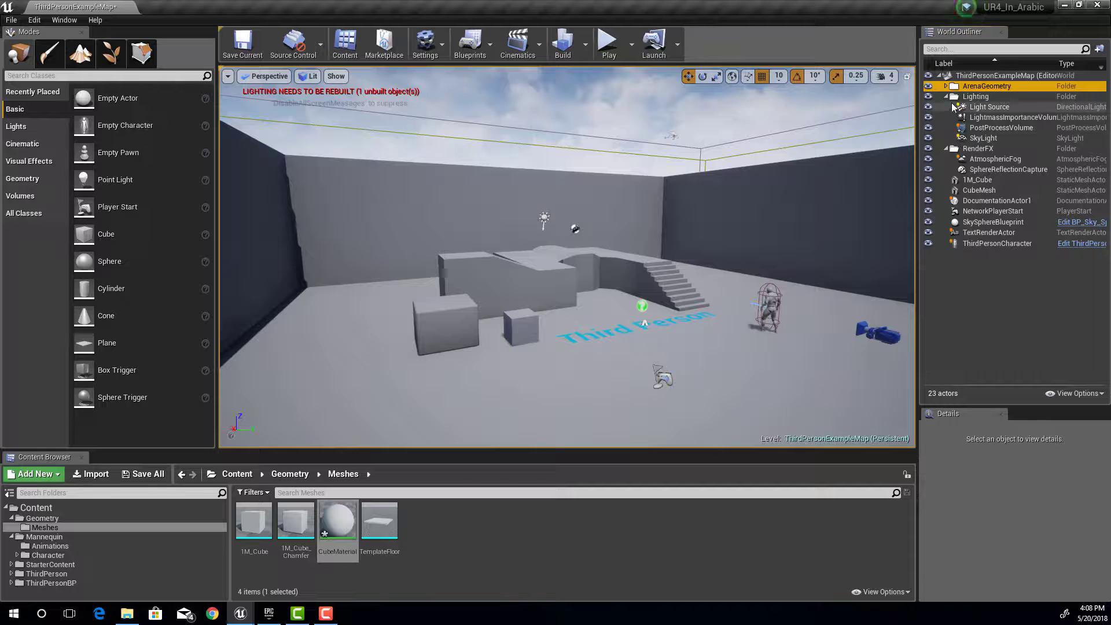
{"action": "left_click", "coordinate": [947, 97]}
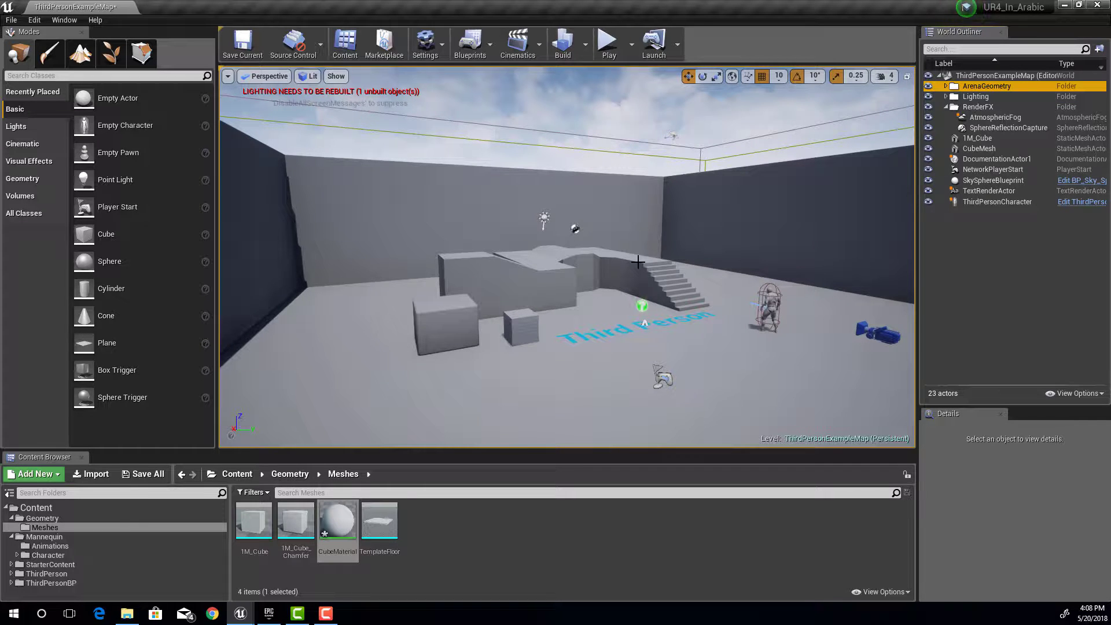
Create a new folder named LightAndArena in the World Outliner.
{"action": "right_click", "coordinate": [975, 232]}
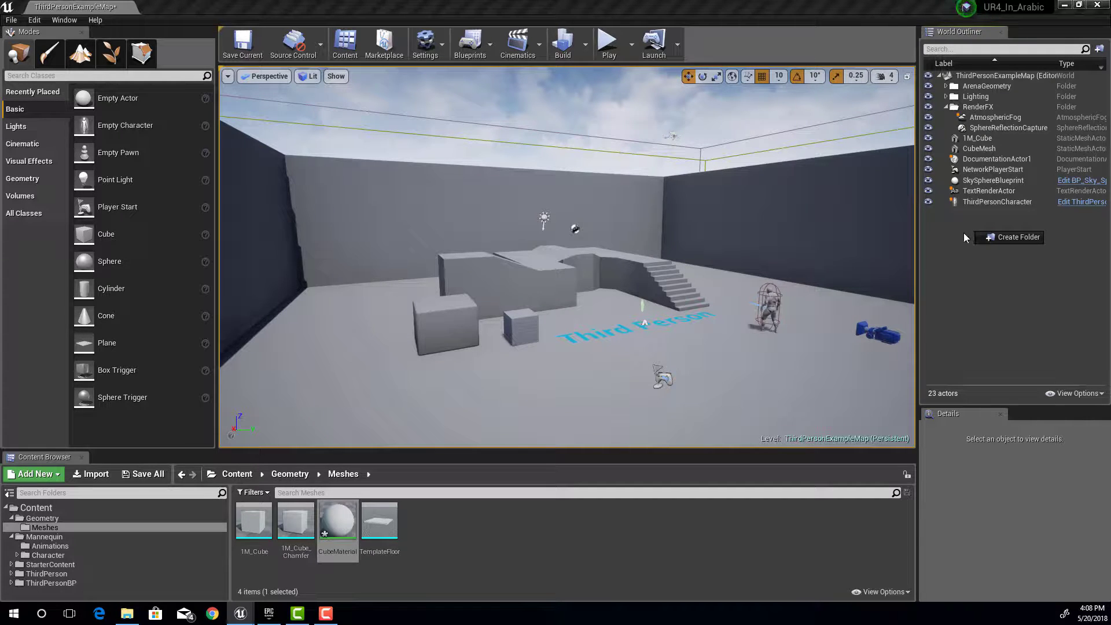
{"action": "right_click", "coordinate": [959, 235]}
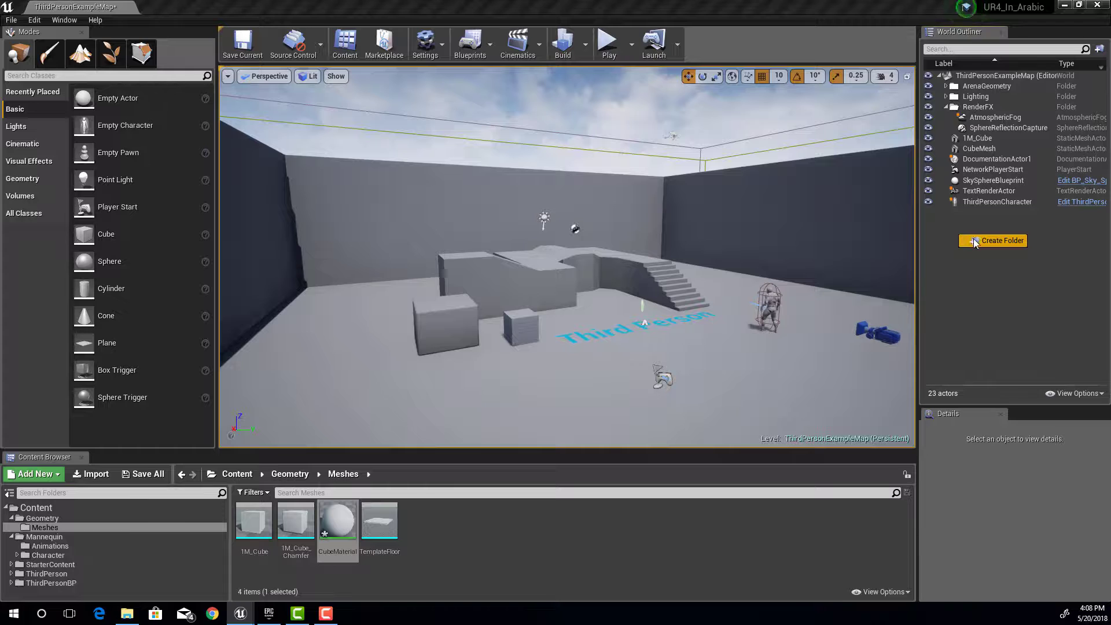
{"action": "left_click", "coordinate": [986, 242]}
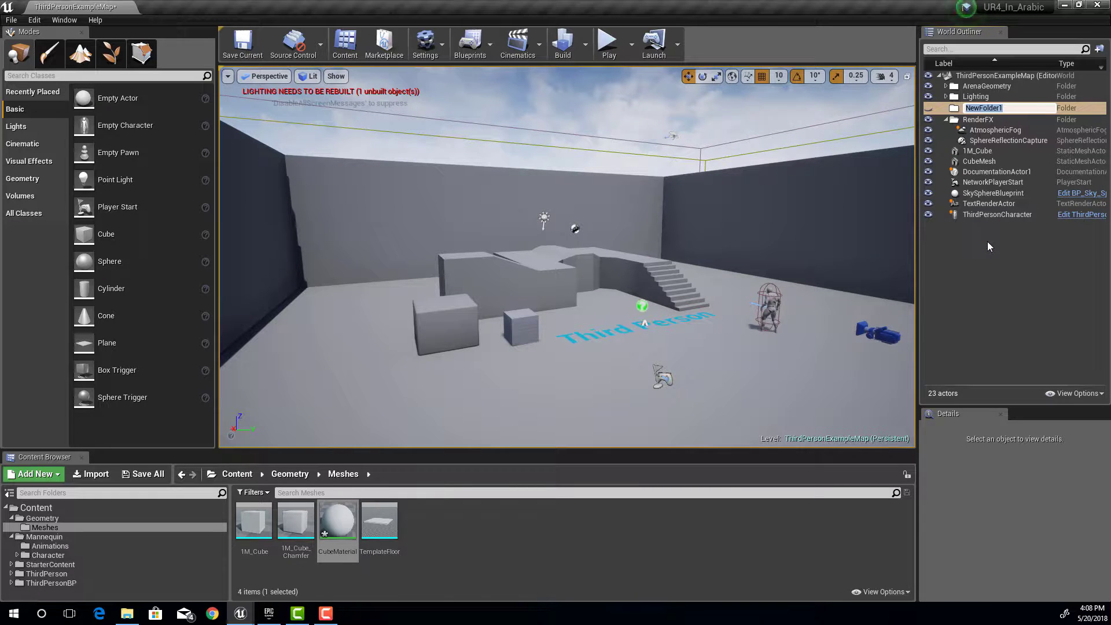
{"action": "type", "text": "Li"}
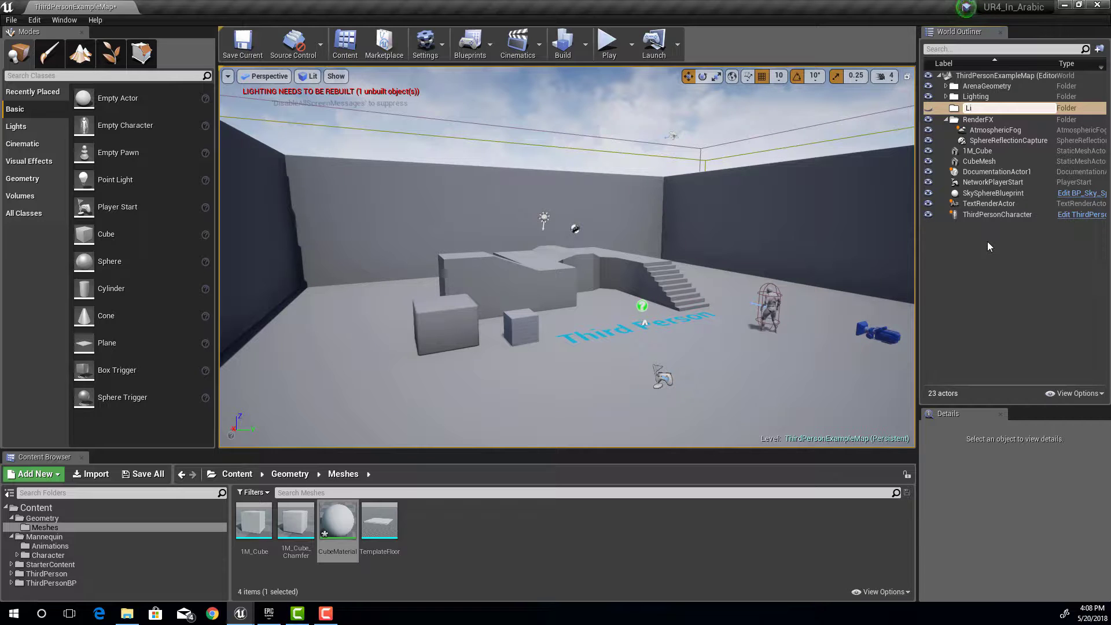
{"action": "type", "text": "ghtAnd"}
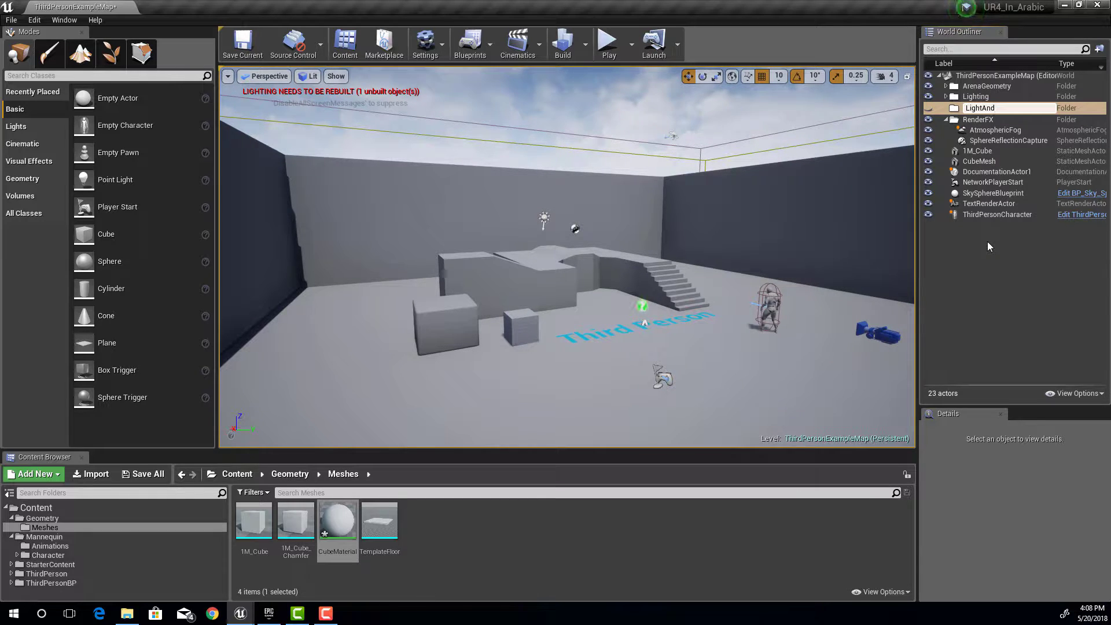
{"action": "type", "text": "Are"}
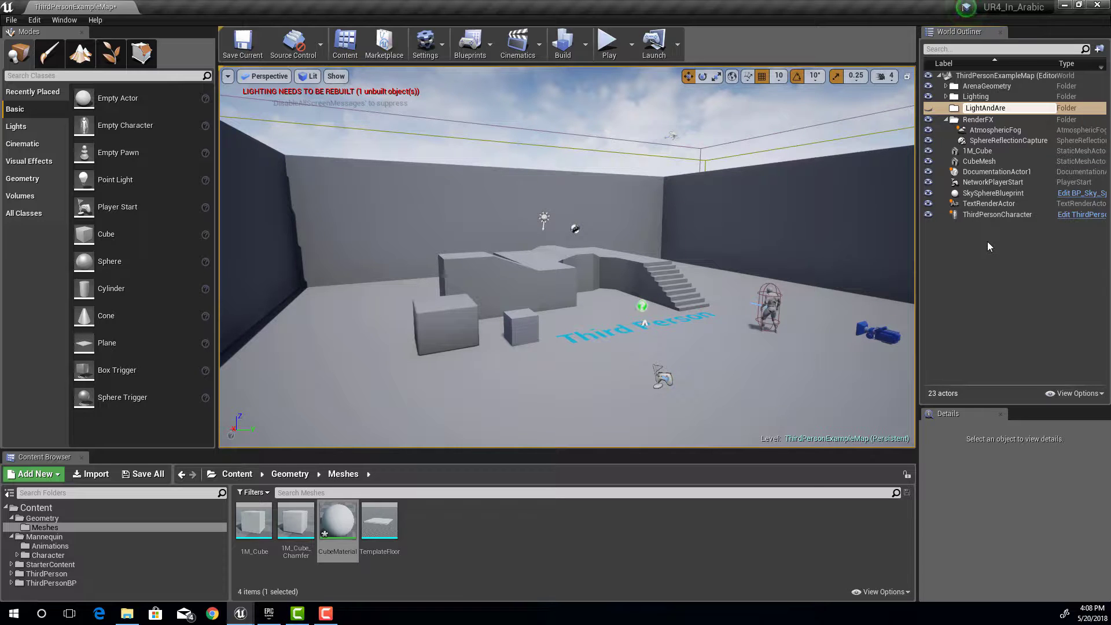
{"action": "type", "text": "na"}
{"action": "key", "text": "Return"}
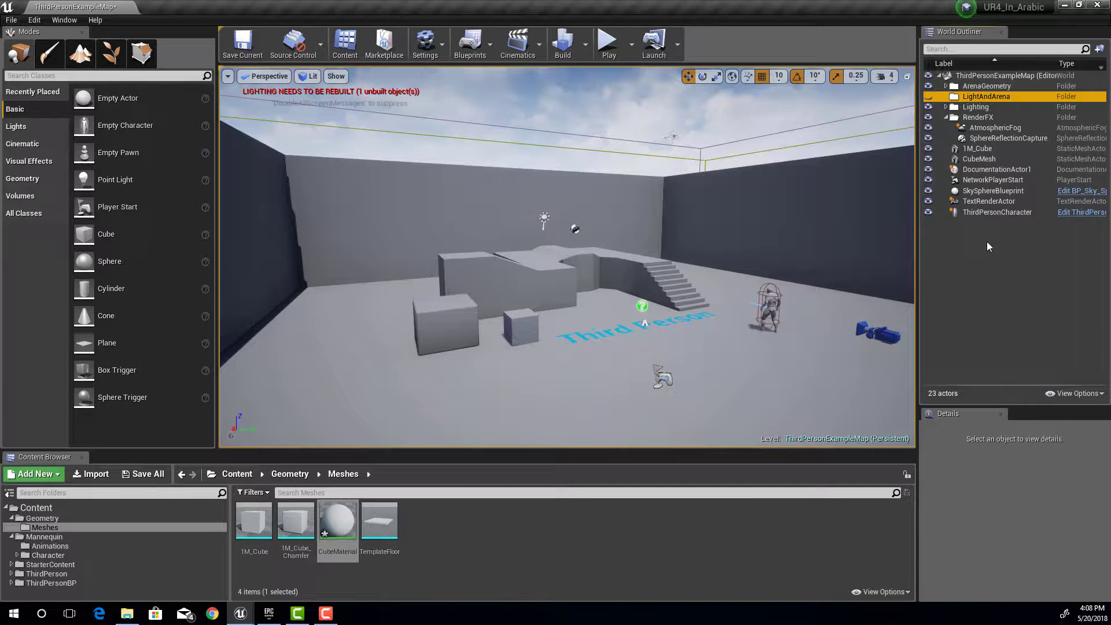
Move the ArenaGeometry and Lighting folders into the LightAndArena folder.
{"action": "left_click", "coordinate": [975, 87]}
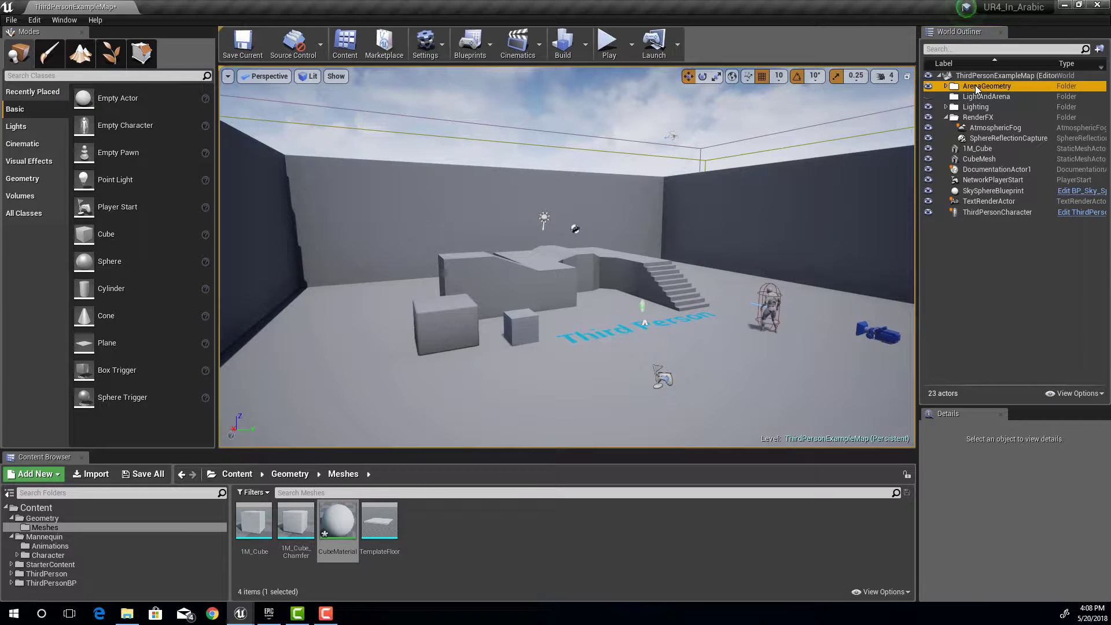
{"action": "mouse_move", "coordinate": [974, 86]}
{"action": "left_mouse_down"}
{"action": "mouse_move", "coordinate": [971, 110]}
{"action": "mouse_move", "coordinate": [985, 85]}
{"action": "left_mouse_up"}
{"action": "left_click", "coordinate": [973, 106]}
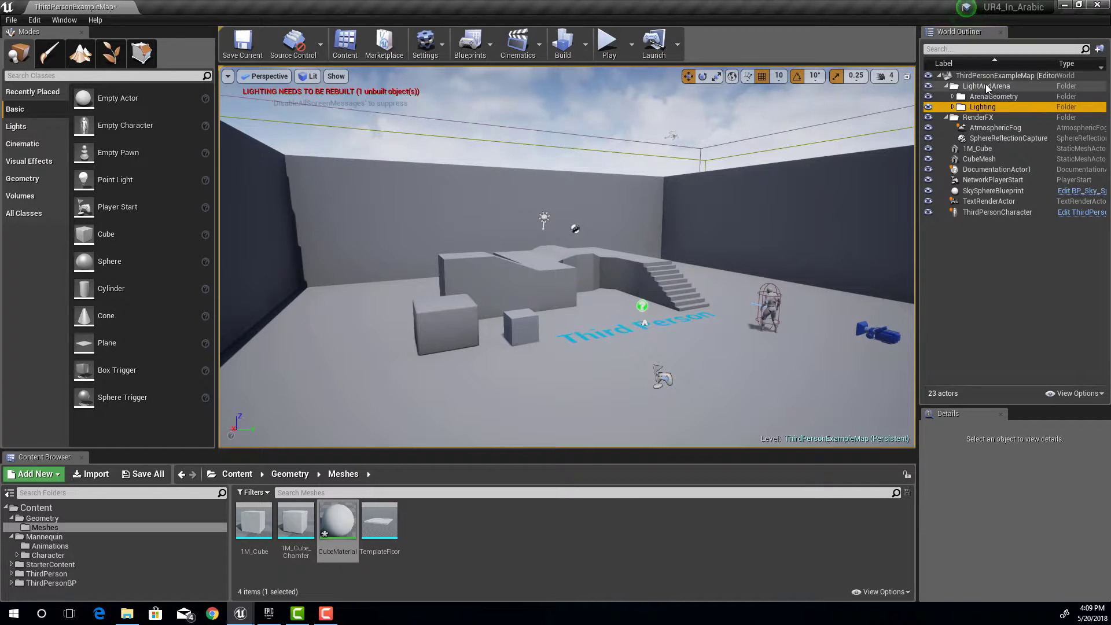
Look through the ArenaGeometry folder inside LightAndArena, and collapse the LightAndArena and RenderFX folders in the World Outliner.
{"action": "left_click", "coordinate": [948, 87]}
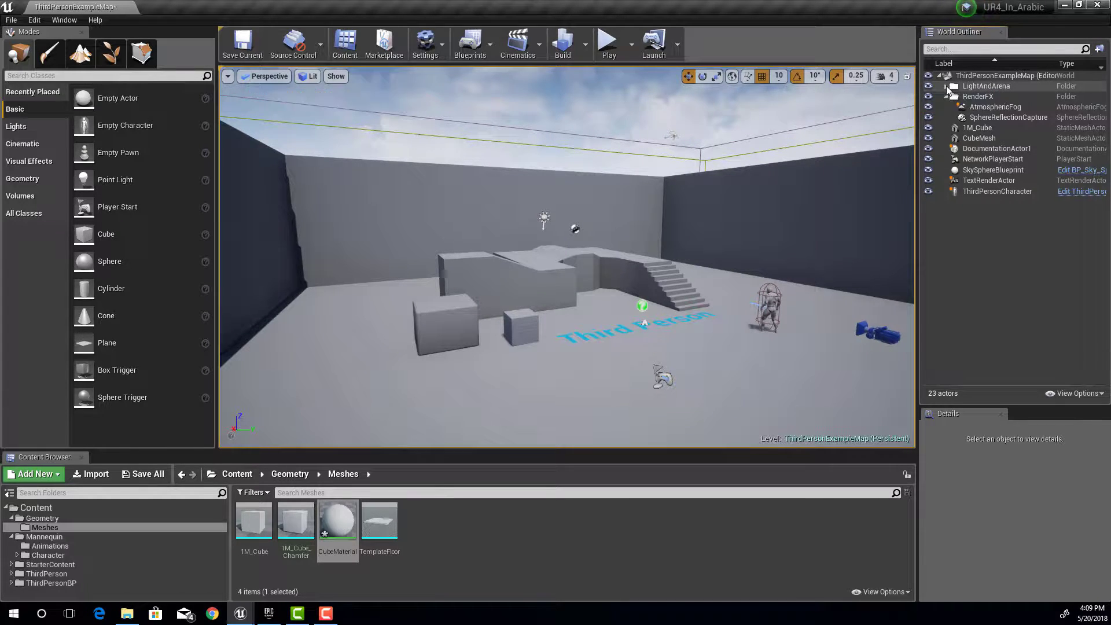
{"action": "left_click", "coordinate": [945, 96]}
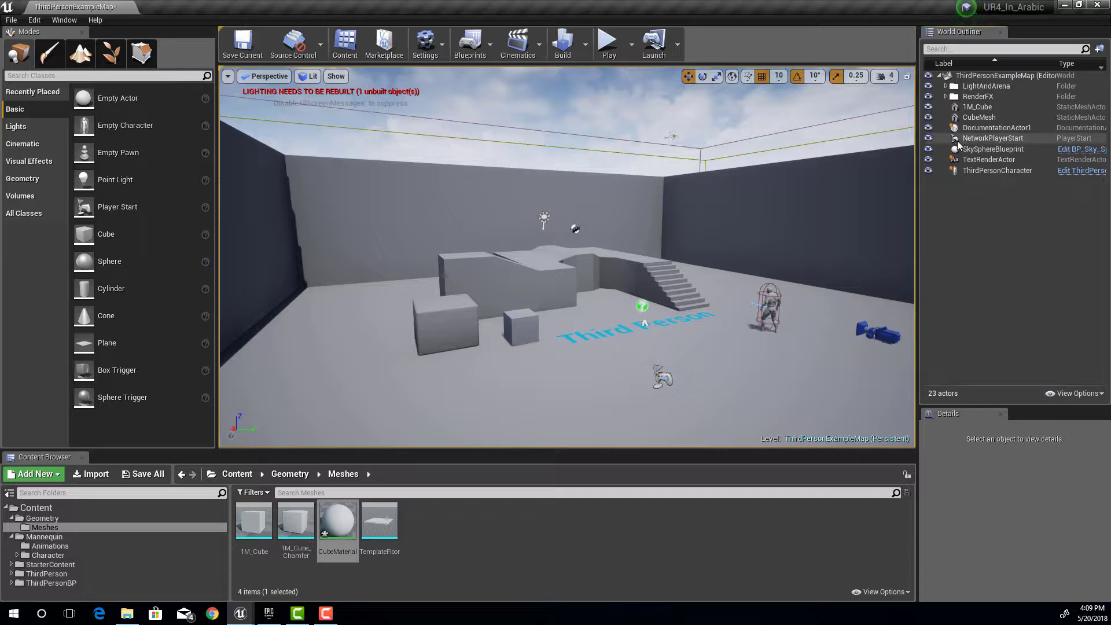
{"action": "left_click", "coordinate": [946, 86]}
{"action": "double_click", "coordinate": [970, 98]}
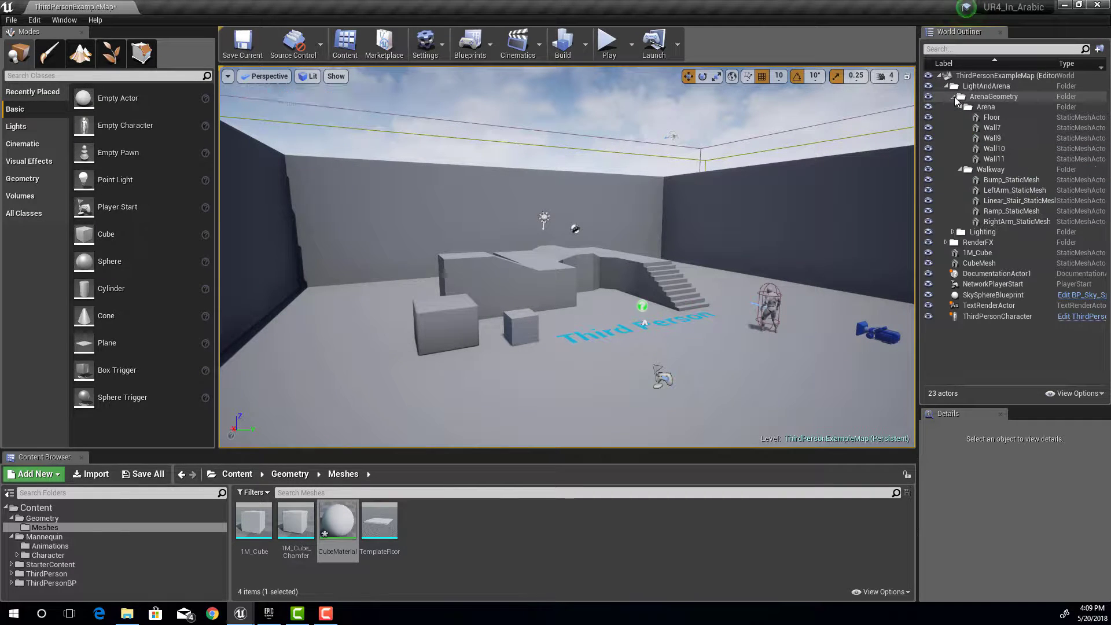
{"action": "left_click", "coordinate": [954, 96]}
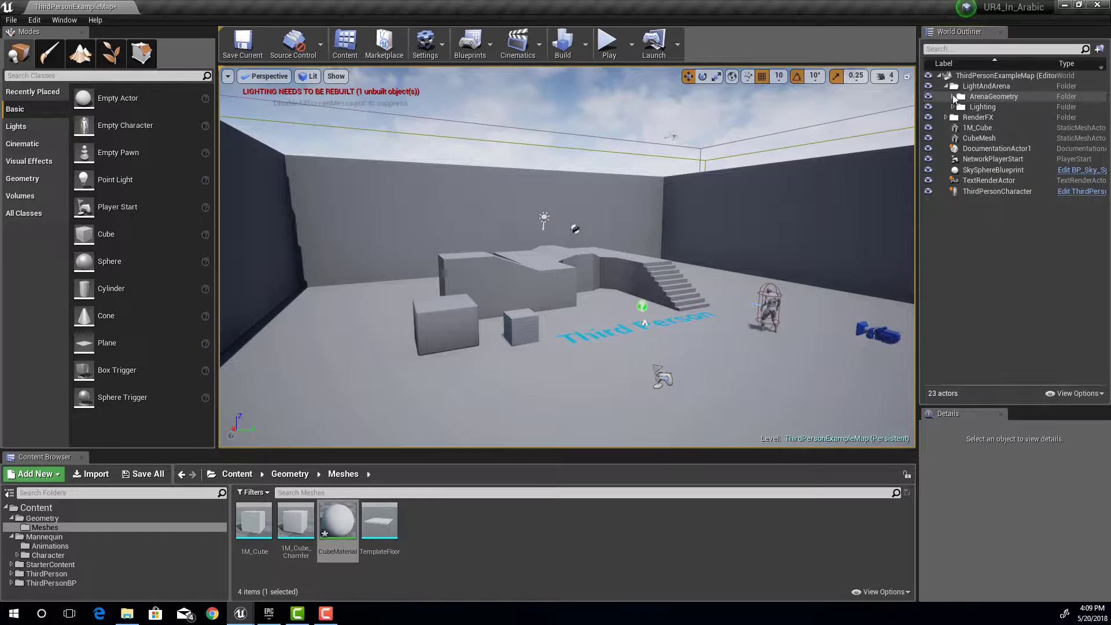
{"action": "left_click", "coordinate": [946, 87]}
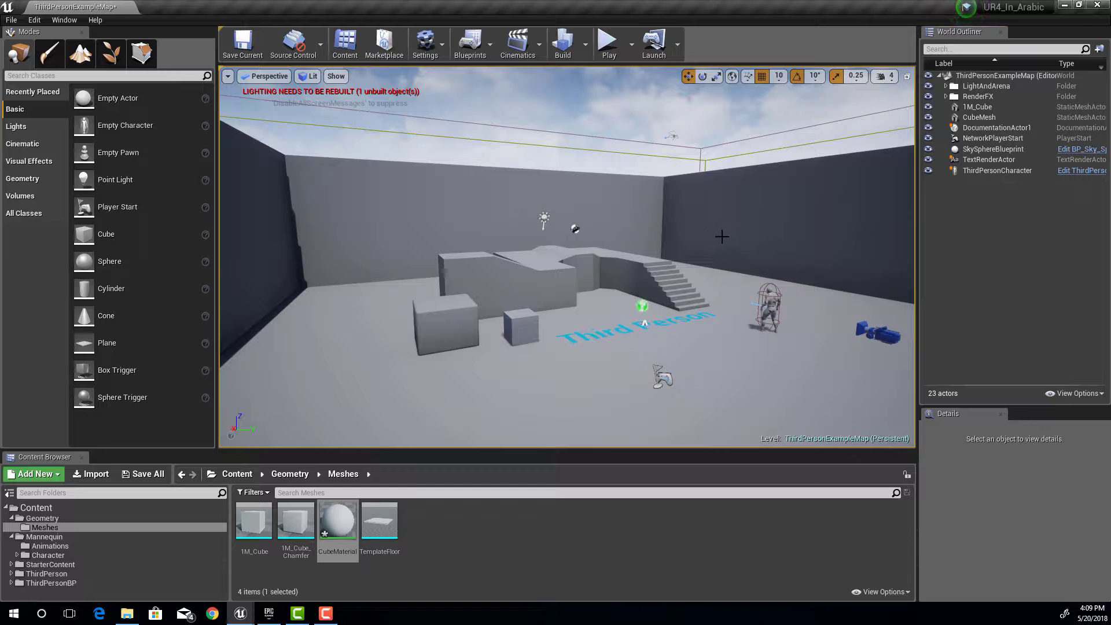
Select the ThirdPersonCharacter in the level and view it together with the arena's stairs and walkway.
{"action": "left_click_drag", "start_coordinate": [722, 236], "coordinate": [726, 174]}
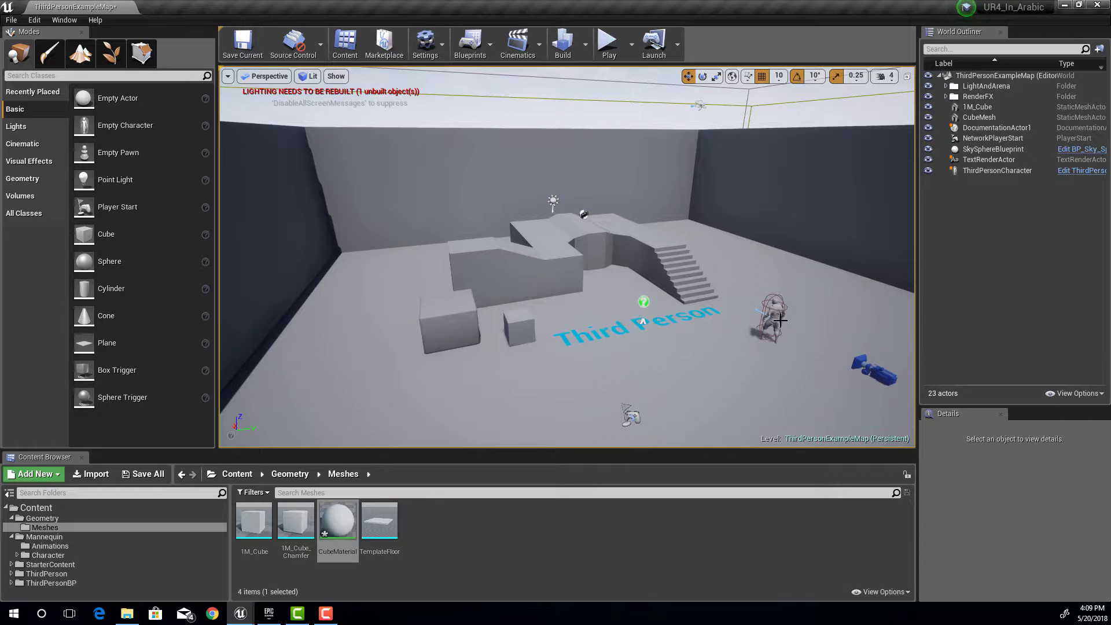
{"action": "scroll", "coordinate": [781, 321], "scroll_direction": "up", "scroll_amount": 3}
{"action": "right_click_drag", "start_coordinate": [791, 286], "coordinate": [816, 272]}
{"action": "left_click", "coordinate": [694, 302]}
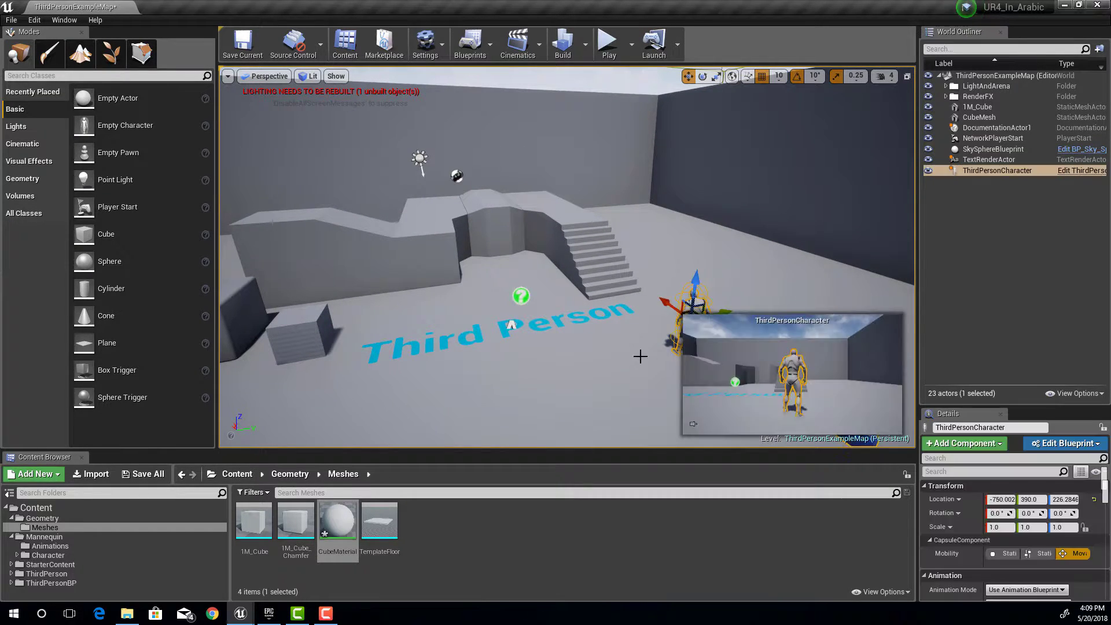
{"action": "left_click_drag", "start_coordinate": [525, 274], "coordinate": [677, 163], "text": "alt"}
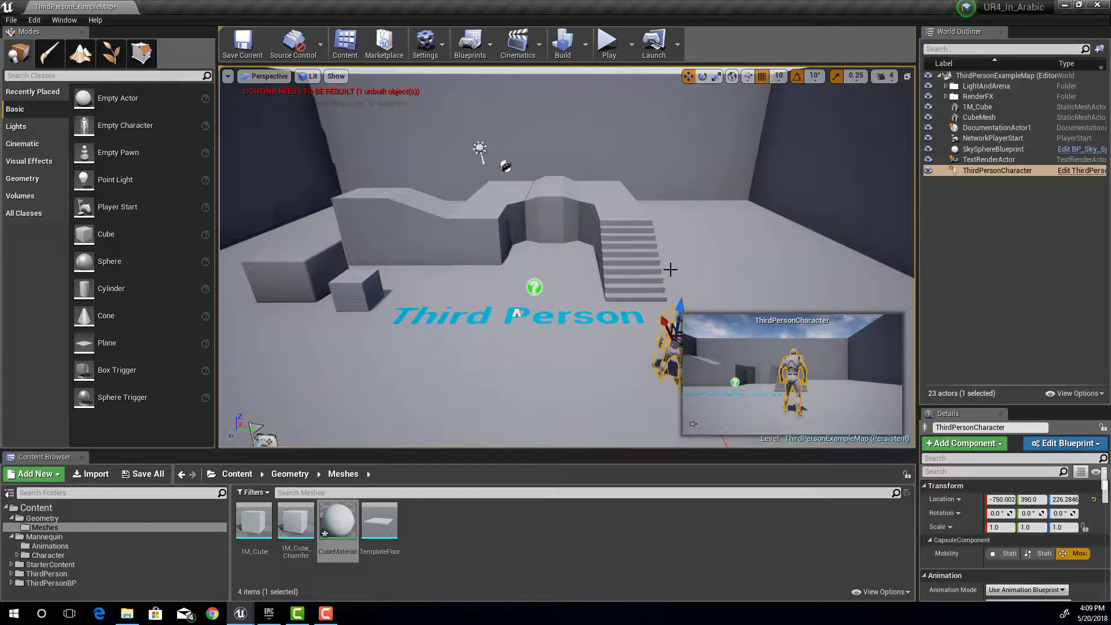
Play the level, run the character up the stairs, over the walkway and around the floor, and stop the play session.
{"action": "left_click", "coordinate": [607, 41]}
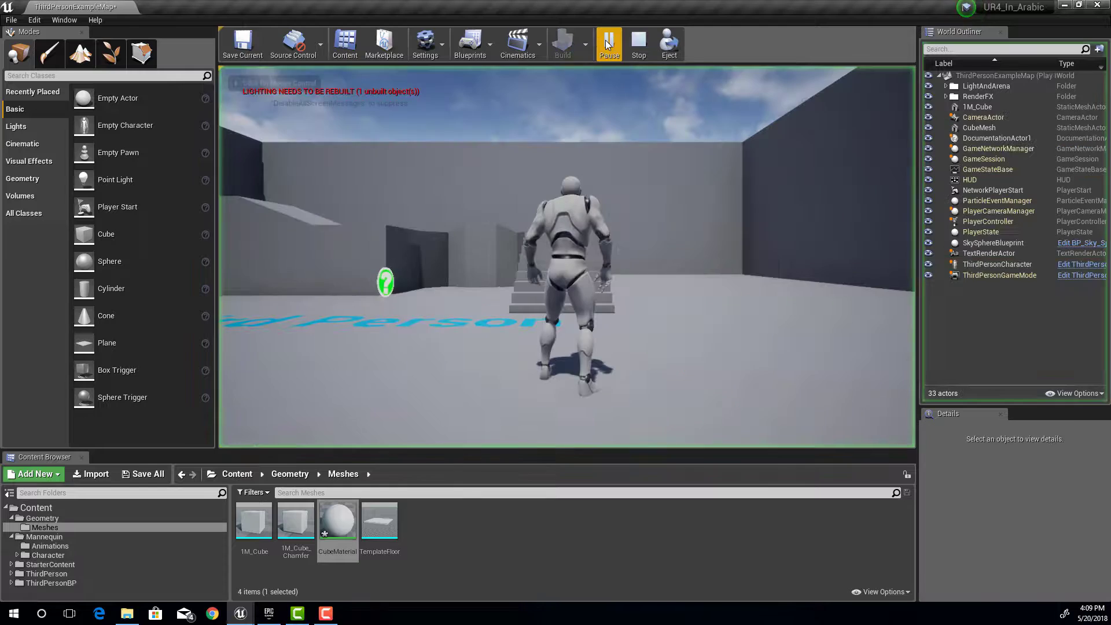
{"action": "left_click", "coordinate": [626, 145]}
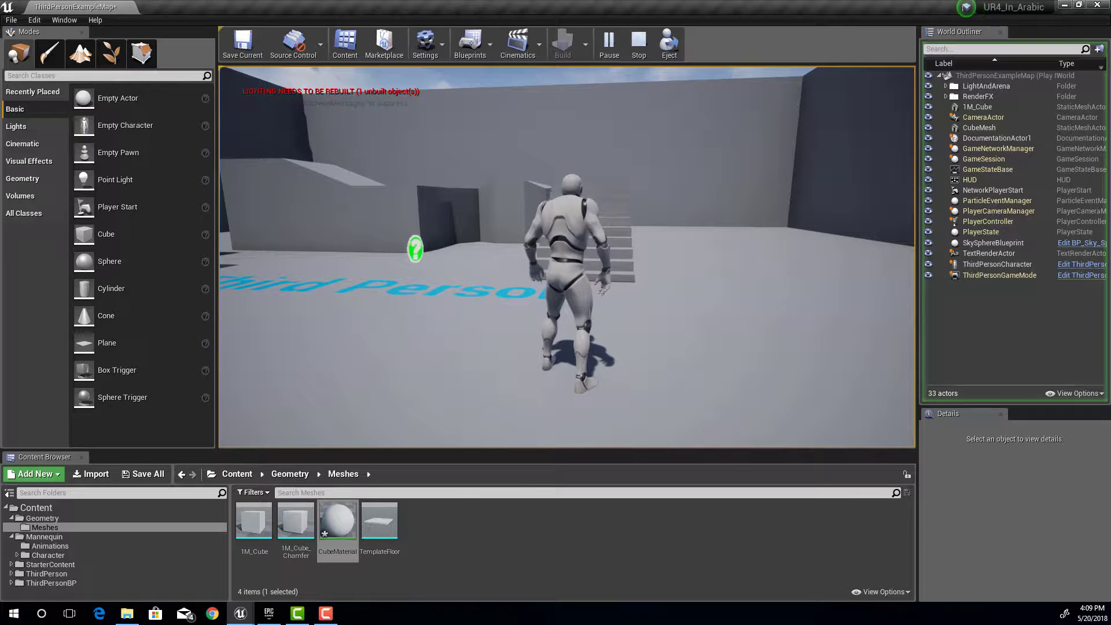
{"action": "key", "text": "w"}
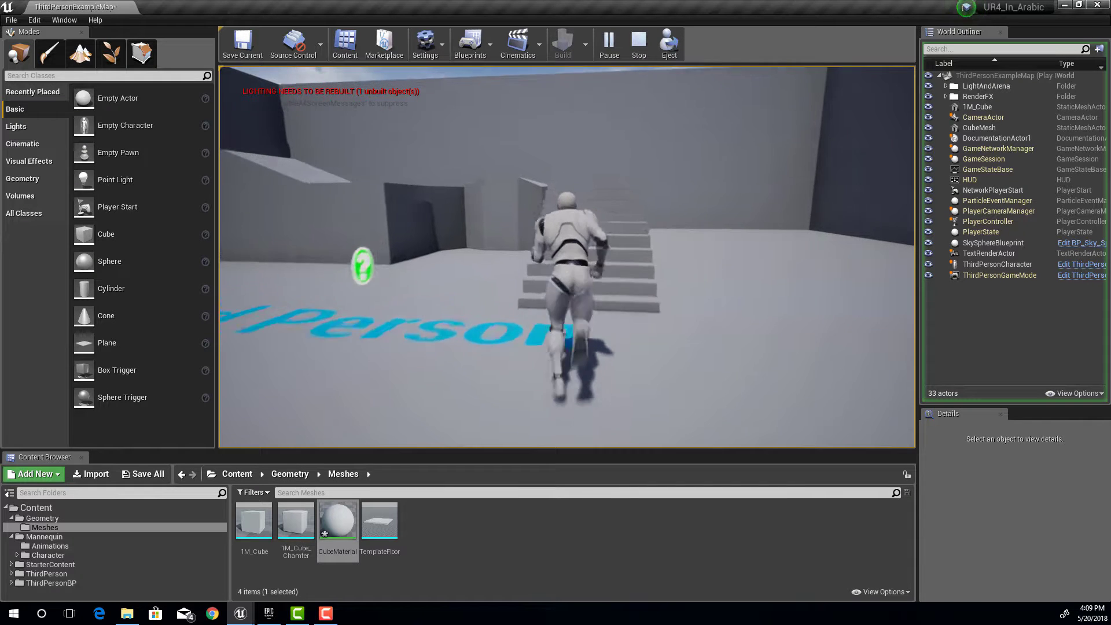
{"action": "key", "text": "w"}
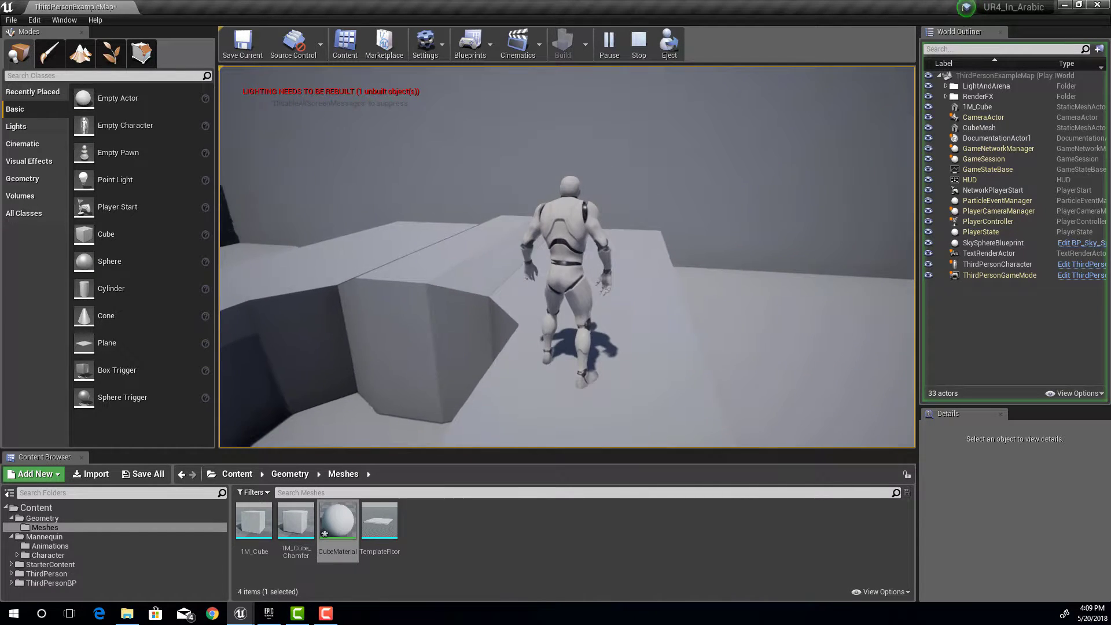
{"action": "key", "text": "w"}
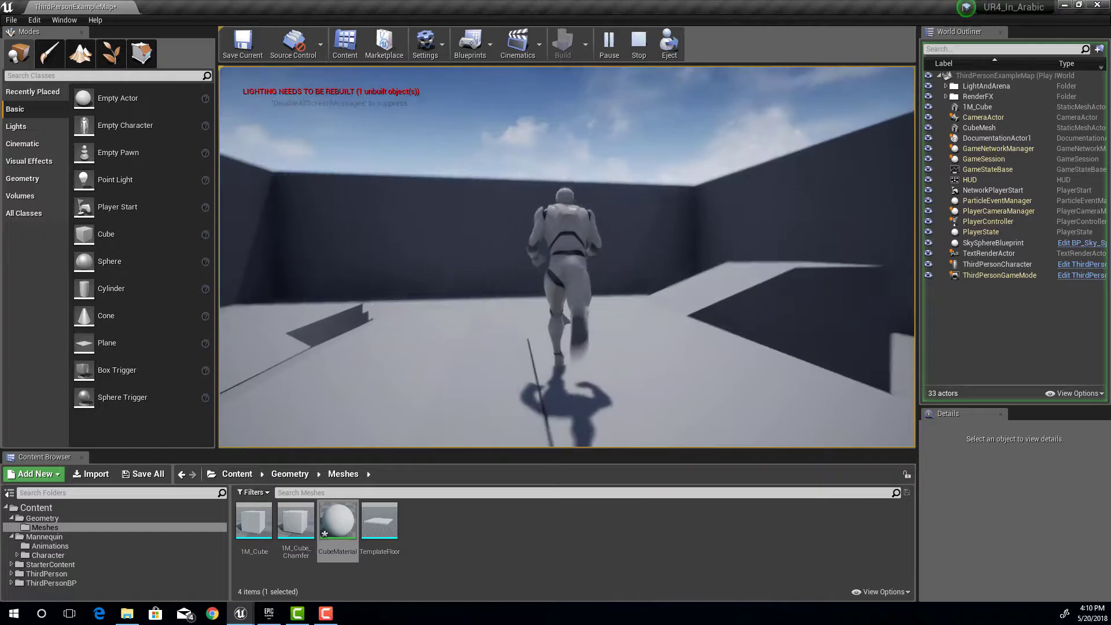
{"action": "key", "text": "w"}
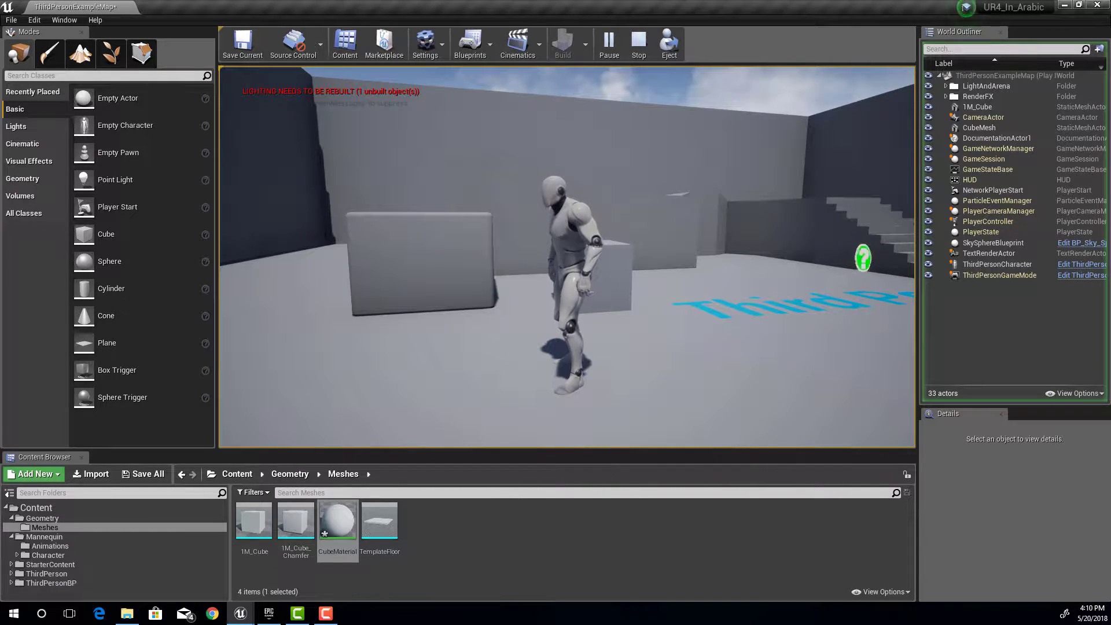
{"action": "key", "text": "d"}
{"action": "key", "text": "s"}
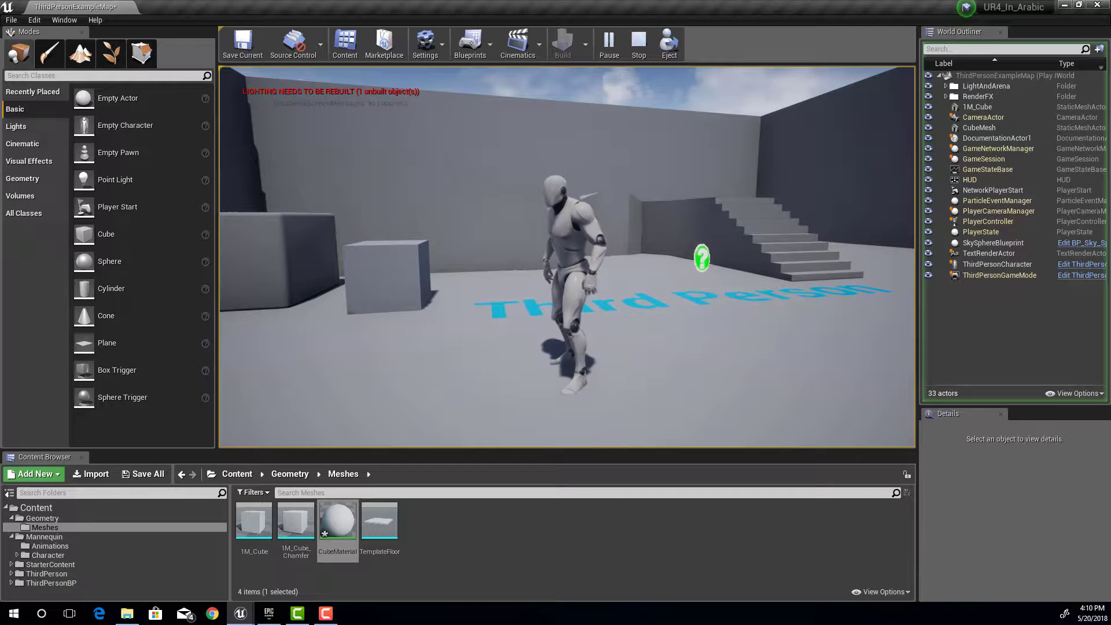
{"action": "key", "text": "w"}
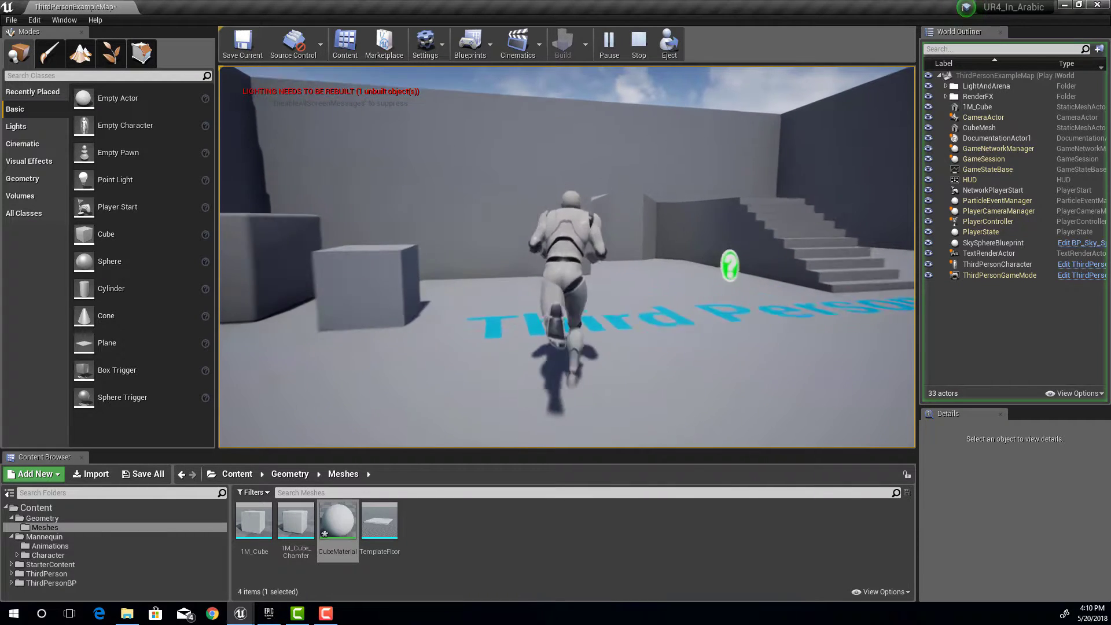
{"action": "key", "text": "Escape"}
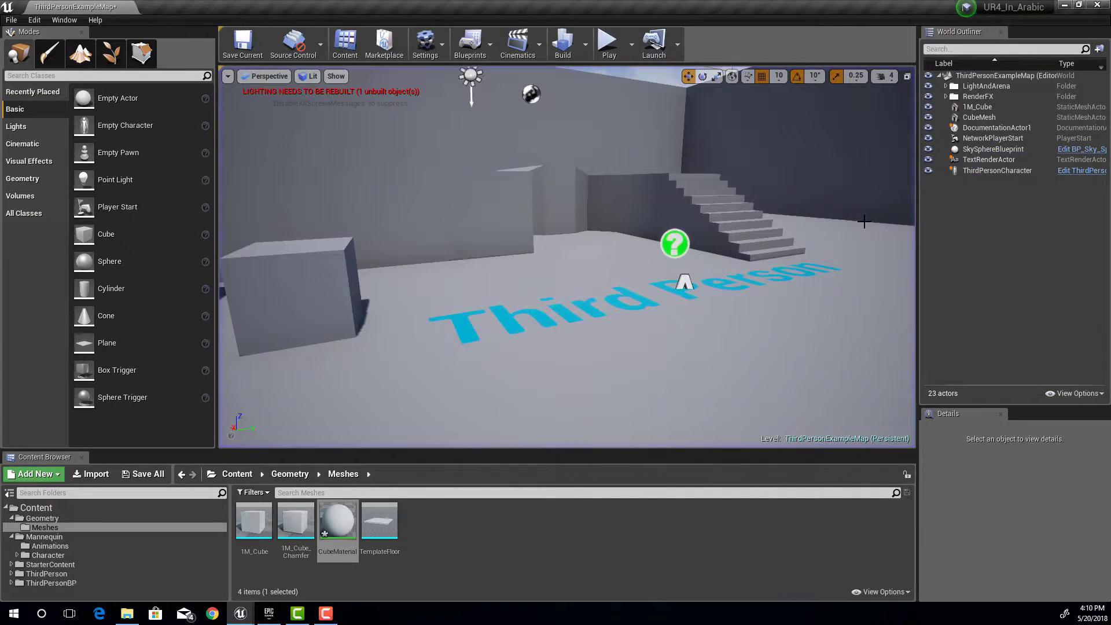
{"action": "scroll", "coordinate": [590, 214], "scroll_direction": "down", "scroll_amount": 6}
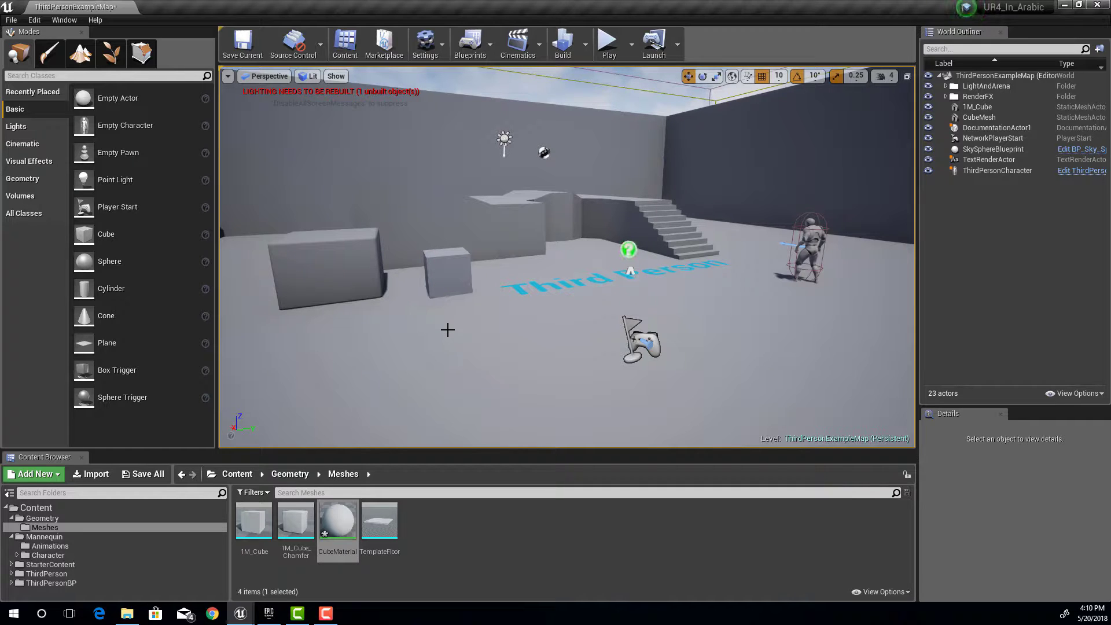
Switch to the Epic Games Launcher, launch engine 4.19.2 and compare the Third Person and Blank Blueprint templates for a new project.
{"action": "left_click", "coordinate": [1064, 6]}
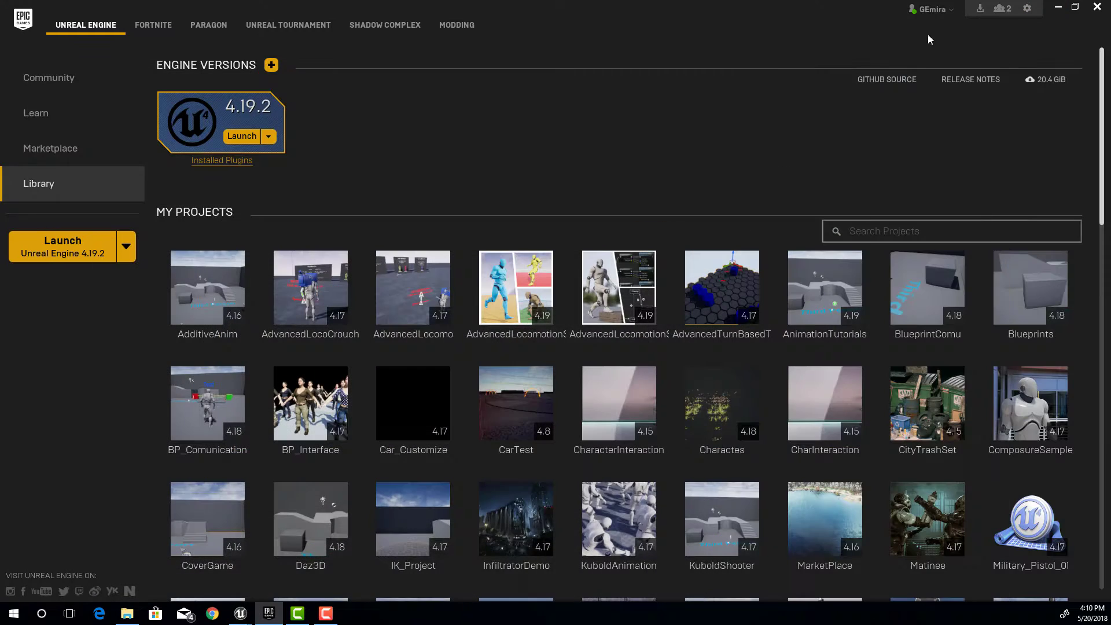
{"action": "left_click", "coordinate": [240, 137]}
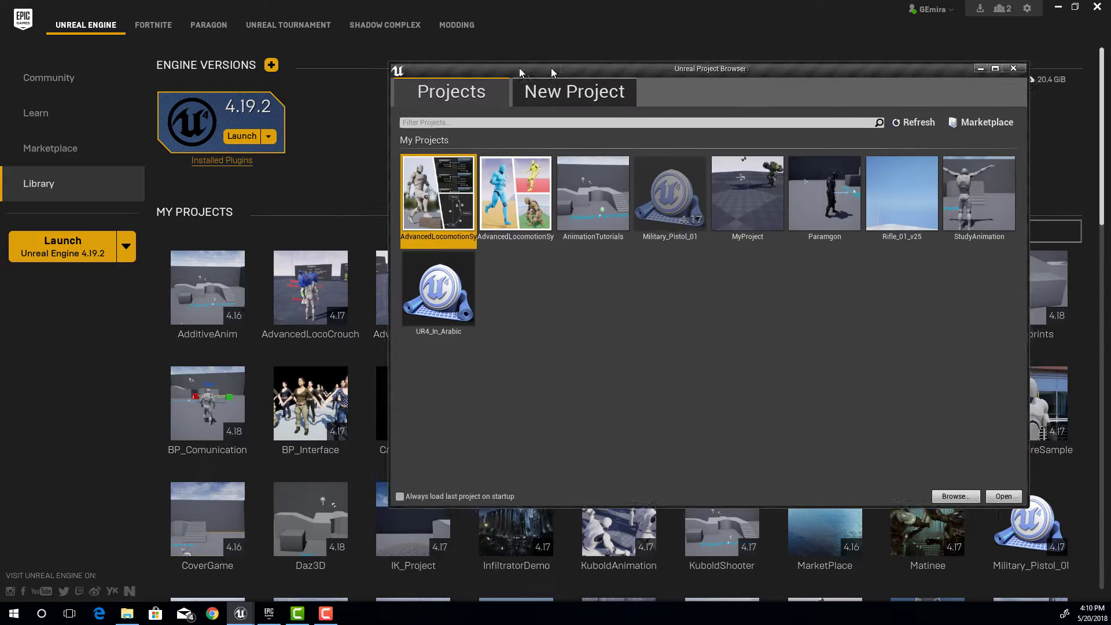
{"action": "left_click", "coordinate": [444, 87]}
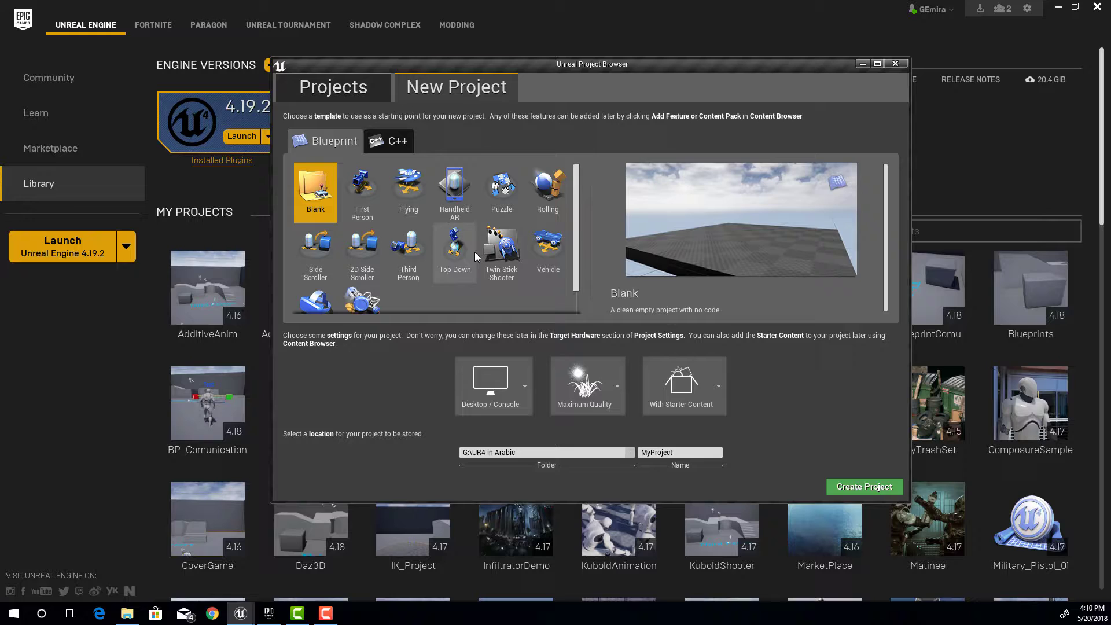
{"action": "left_click", "coordinate": [398, 245]}
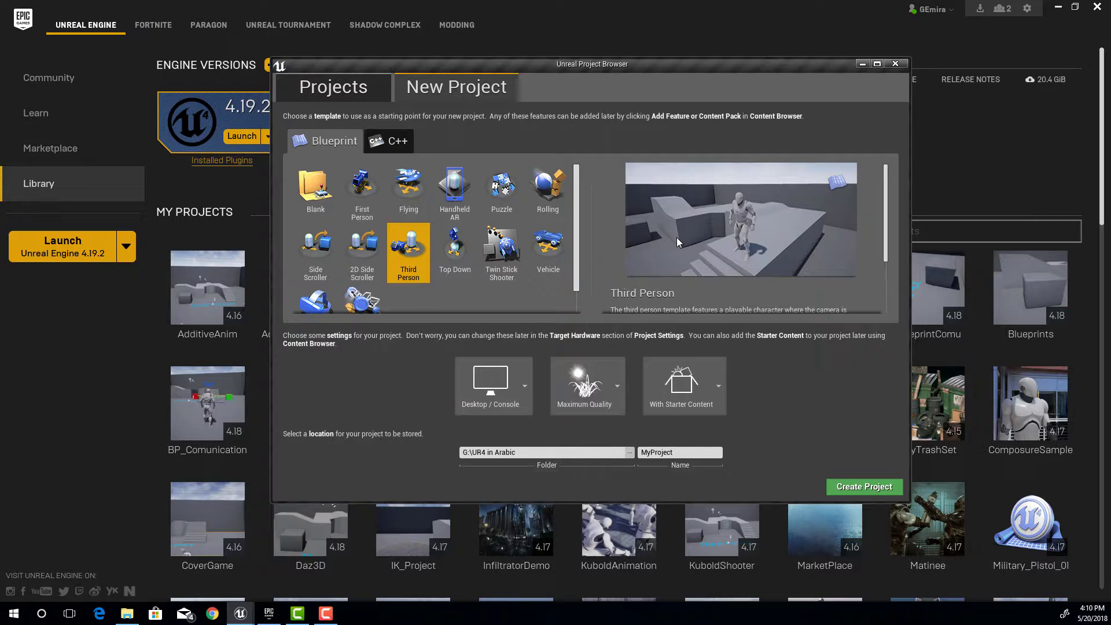
{"action": "left_click", "coordinate": [321, 198]}
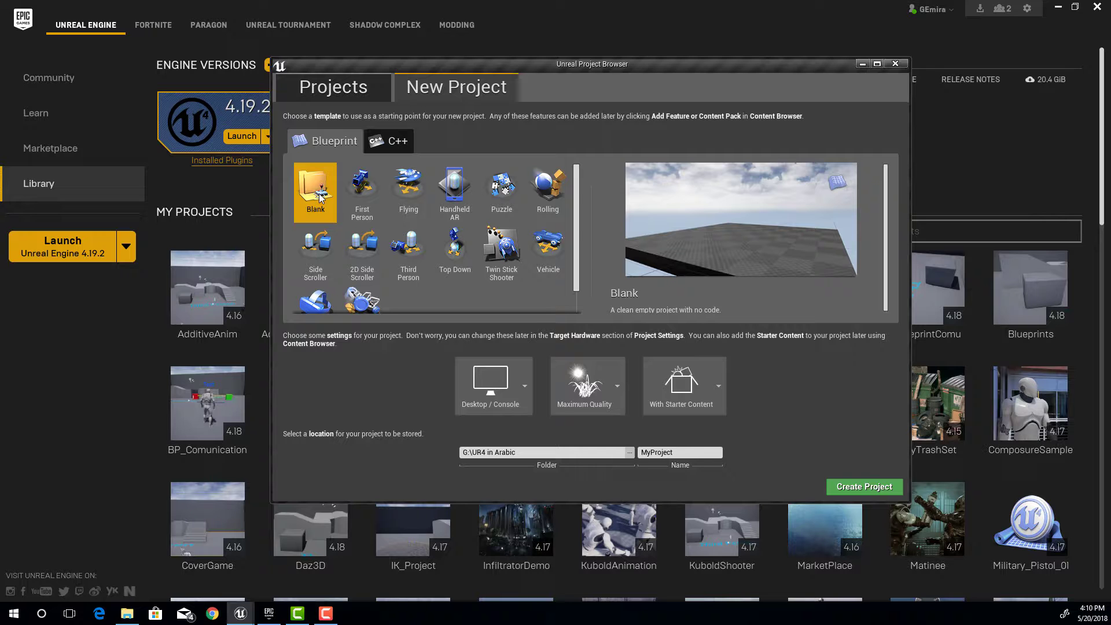
Close the project browser without creating a project, minimize the launcher and switch back to the Unreal Editor level.
{"action": "left_click", "coordinate": [895, 64]}
{"action": "left_click", "coordinate": [1058, 8]}
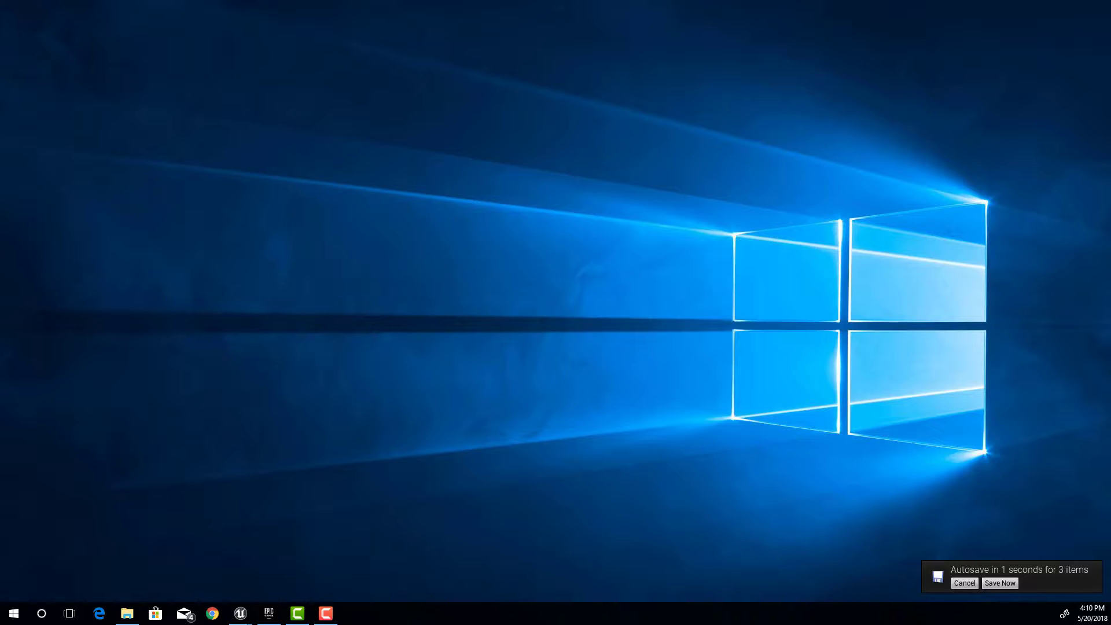
{"action": "key", "text": "alt+Tab"}
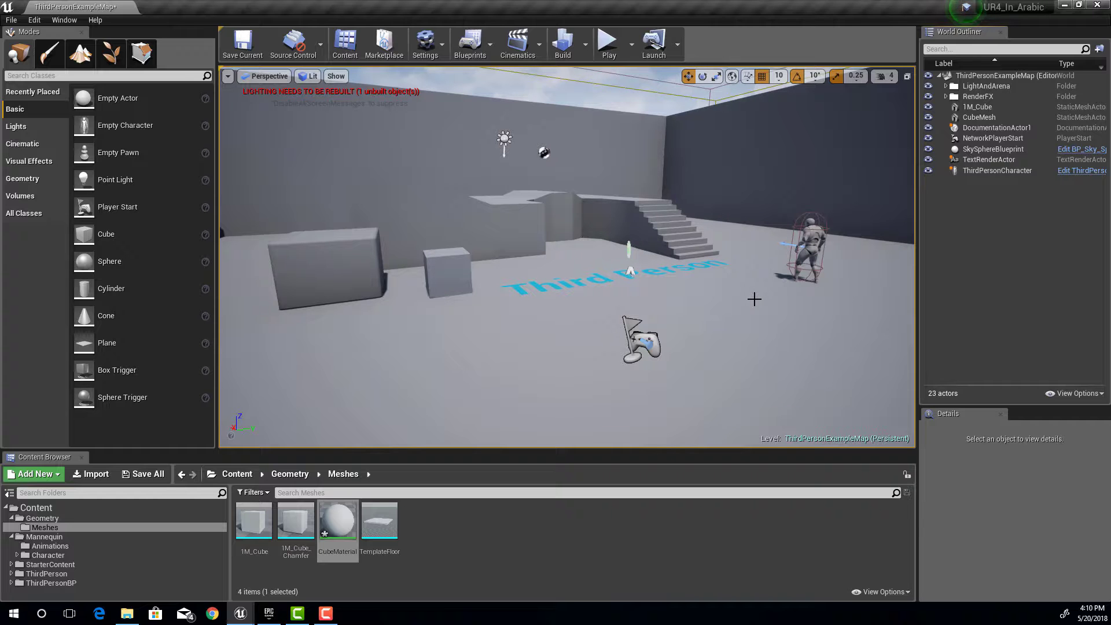
{"action": "mouse_move", "coordinate": [765, 298]}
{"action": "right_mouse_down"}
{"action": "mouse_move", "coordinate": [825, 266]}
{"action": "mouse_move", "coordinate": [767, 293]}
{"action": "right_mouse_up"}
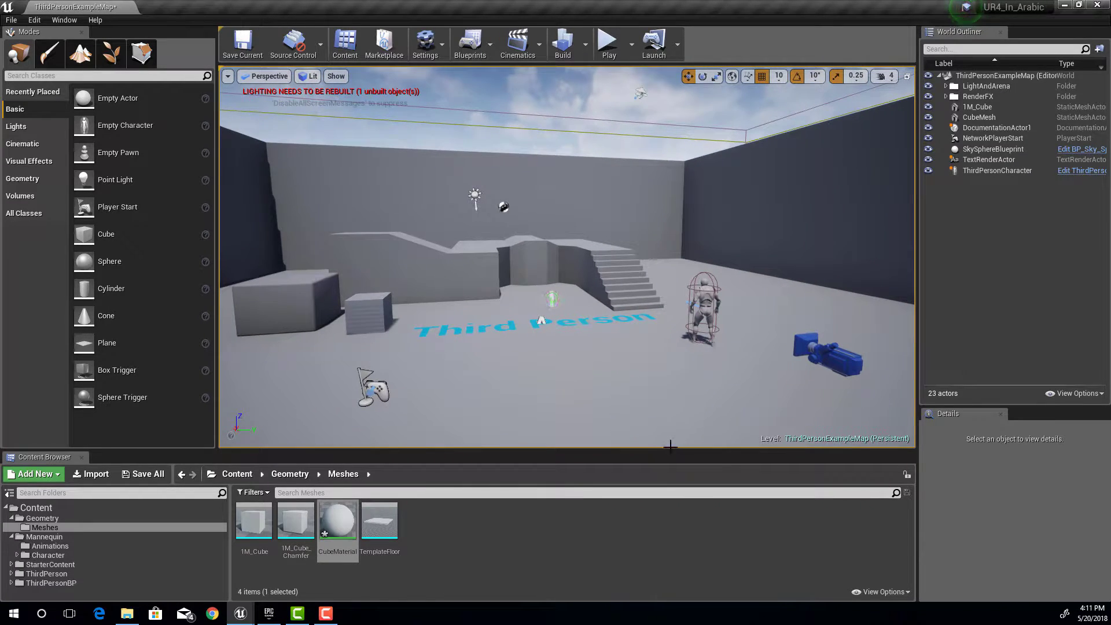
Enlarge the Content Browser, select the ThirdPersonCharacter in the level and open the Blueprints folder inside ThirdPersonBP.
{"action": "left_click_drag", "start_coordinate": [671, 447], "coordinate": [676, 400]}
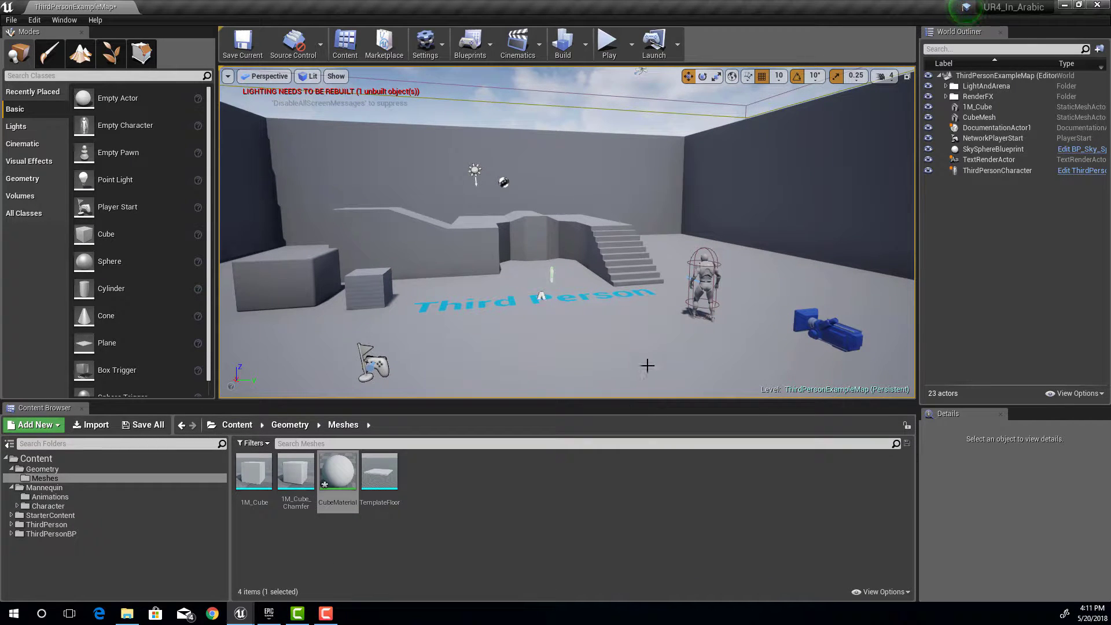
{"action": "left_click", "coordinate": [705, 273]}
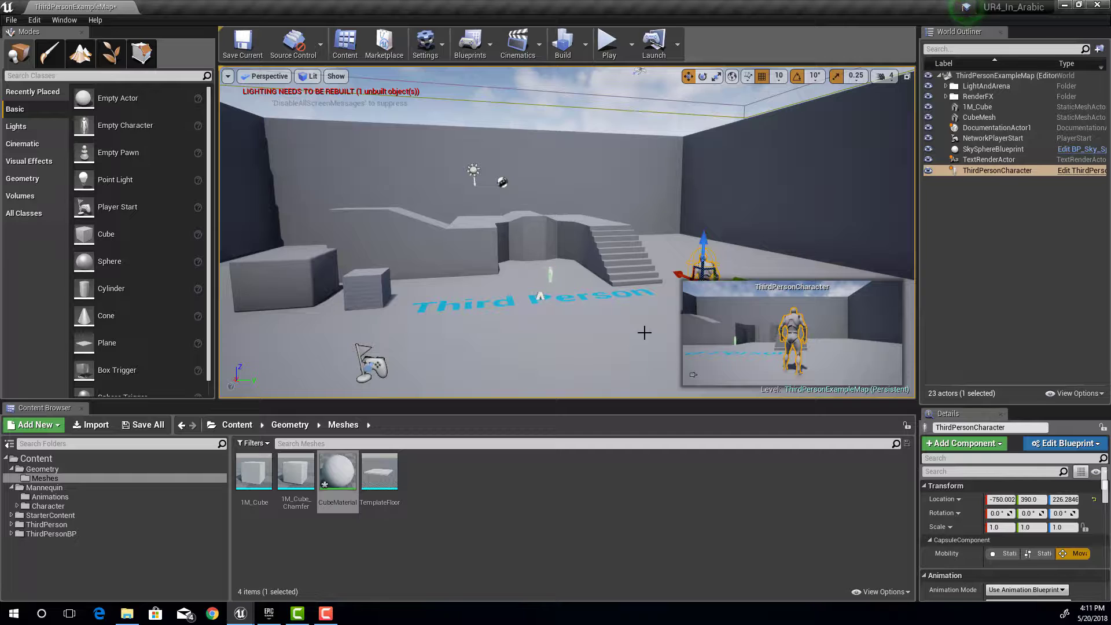
{"action": "left_click", "coordinate": [514, 500]}
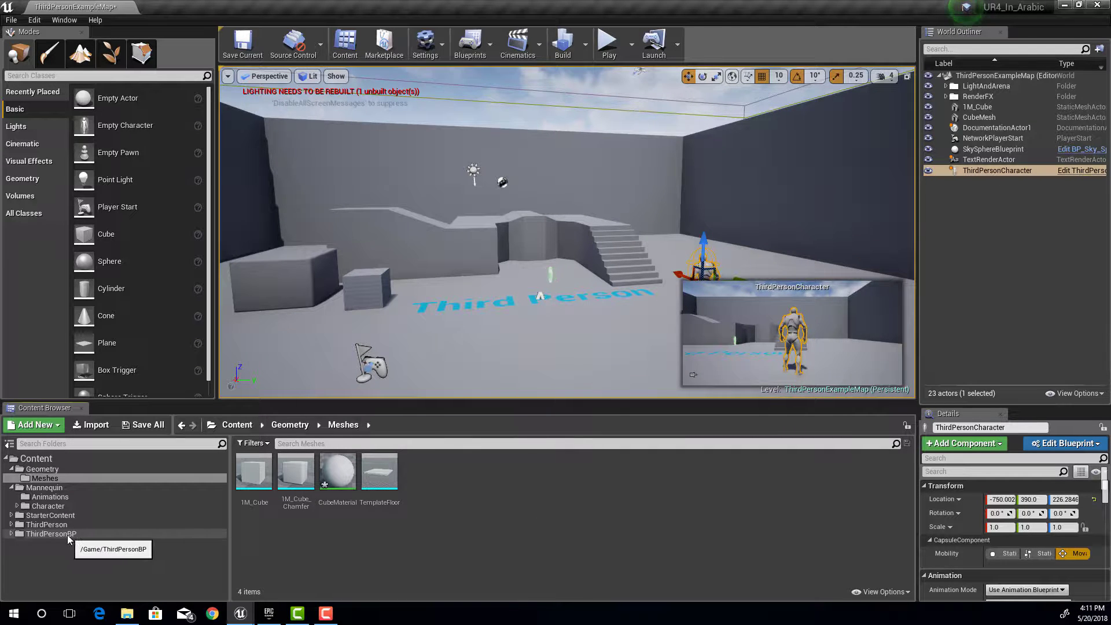
{"action": "left_click", "coordinate": [11, 533]}
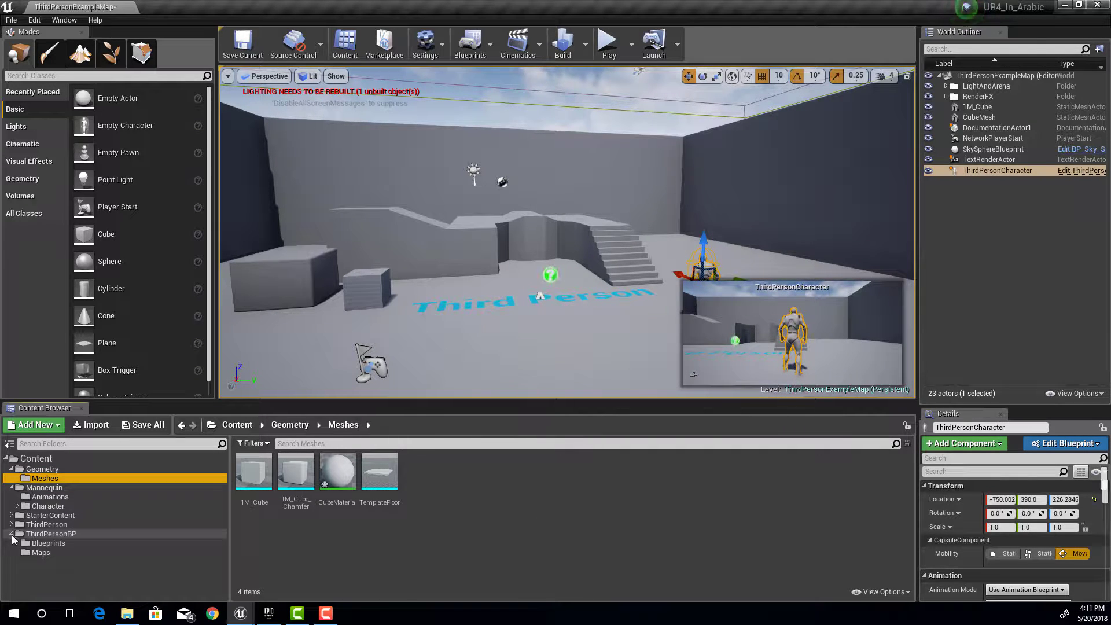
{"action": "left_click", "coordinate": [40, 544]}
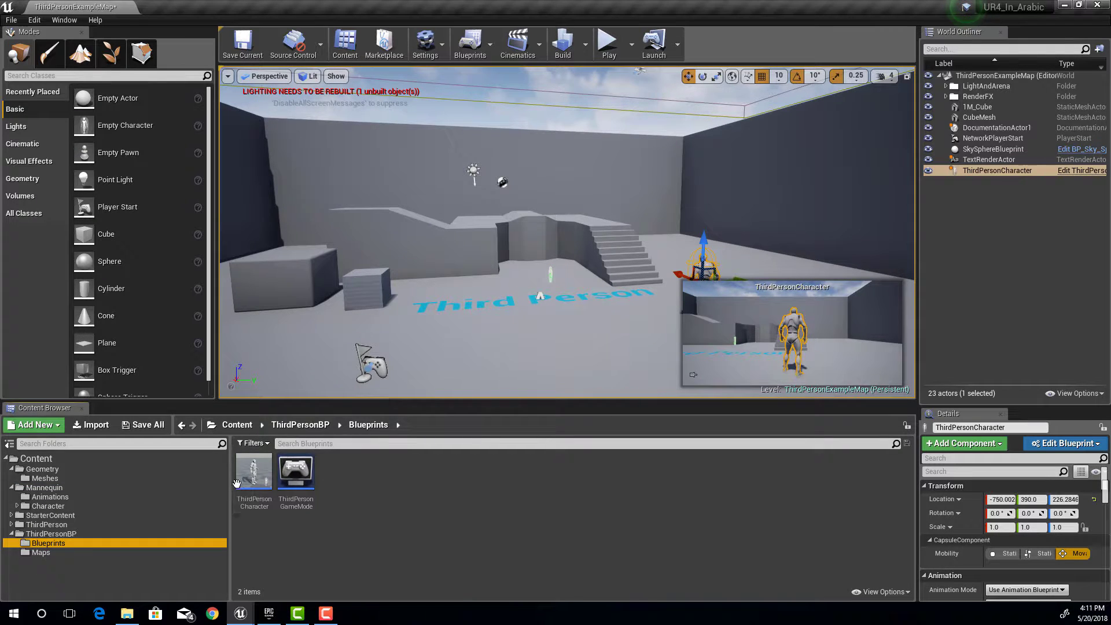
{"action": "mouse_move", "coordinate": [286, 480]}
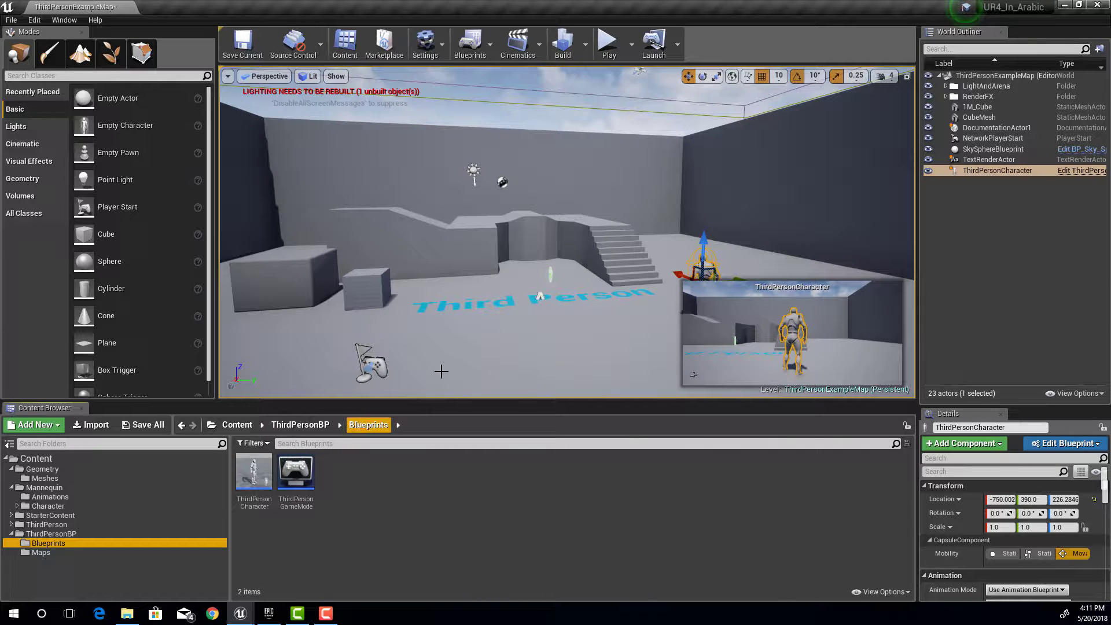
Place a second ThirdPersonCharacter from the Blueprints folder on the arena floor beside the Third Person text and delete it again.
{"action": "right_click_drag", "start_coordinate": [627, 317], "coordinate": [627, 317]}
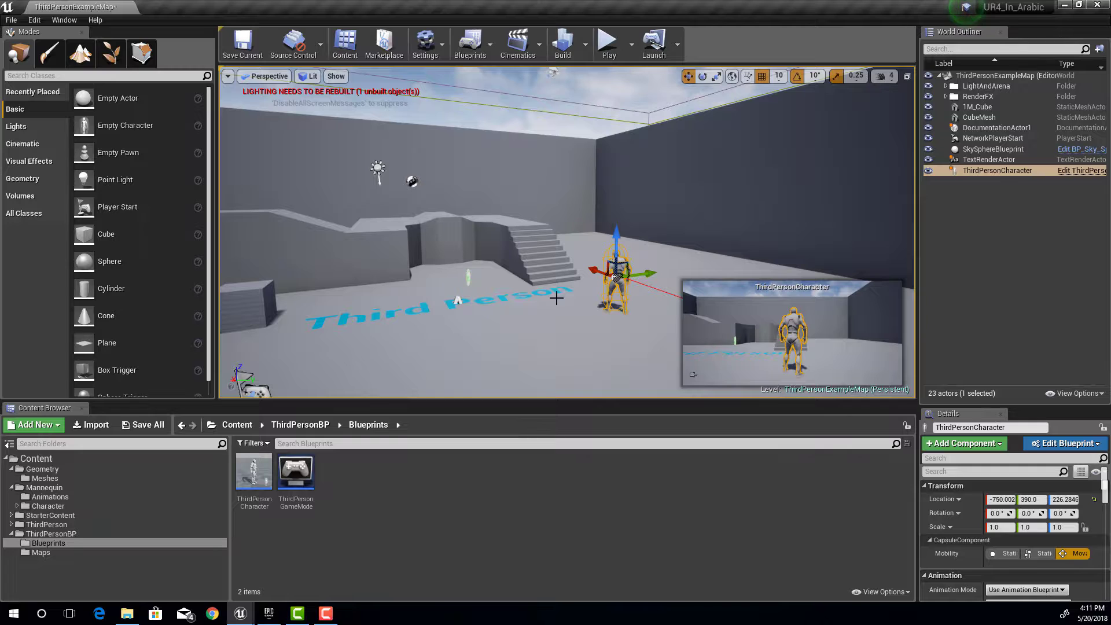
{"action": "left_click", "coordinate": [254, 471]}
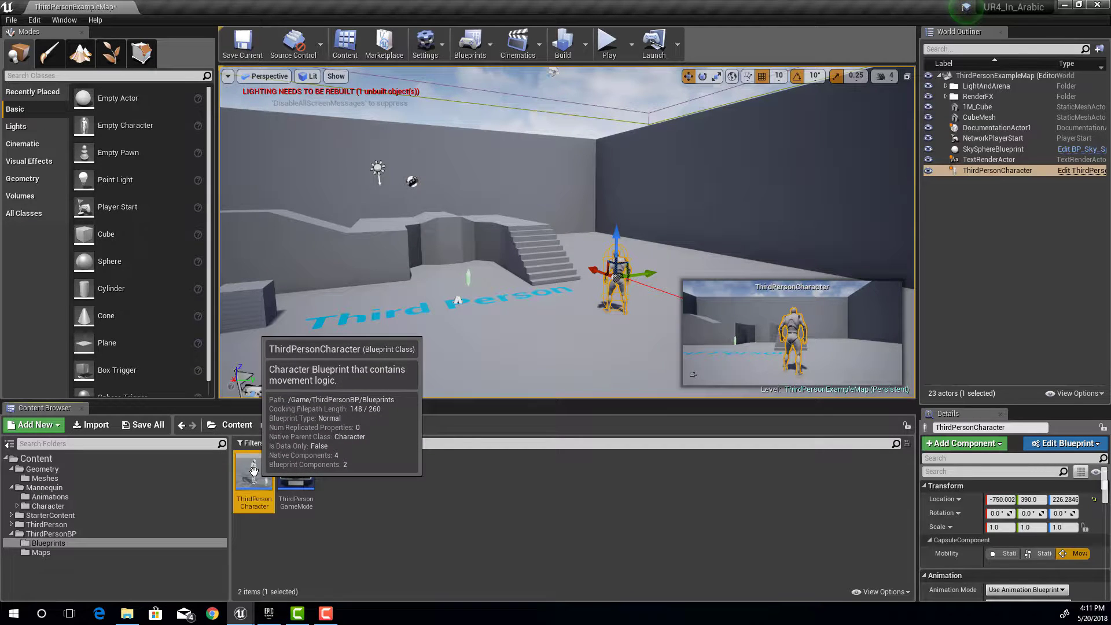
{"action": "left_click_drag", "start_coordinate": [253, 471], "coordinate": [343, 358]}
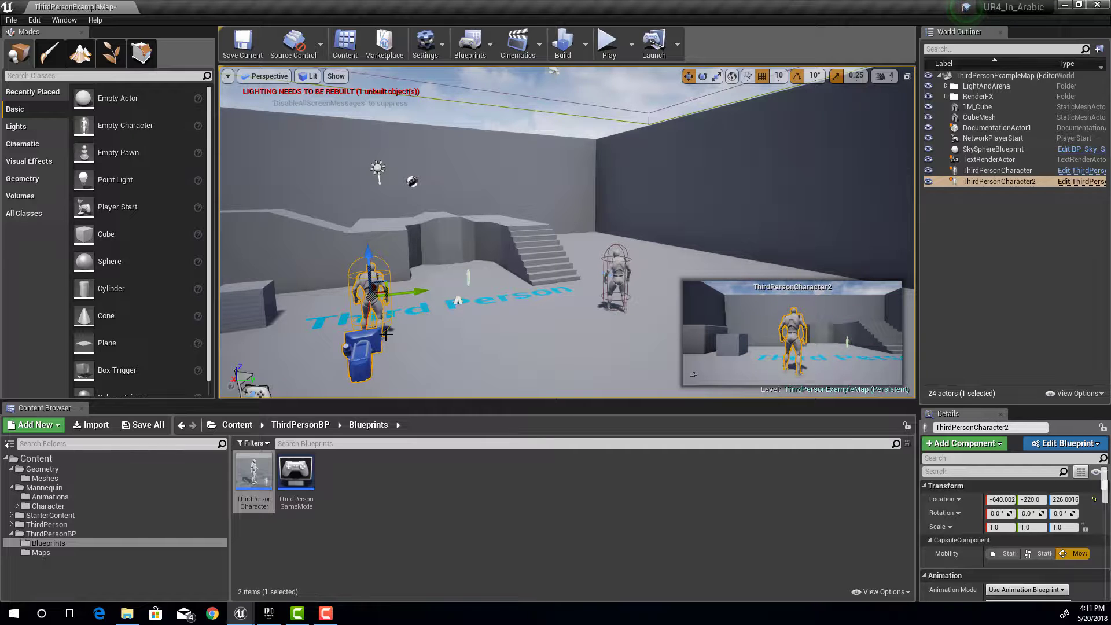
{"action": "key", "text": "Delete"}
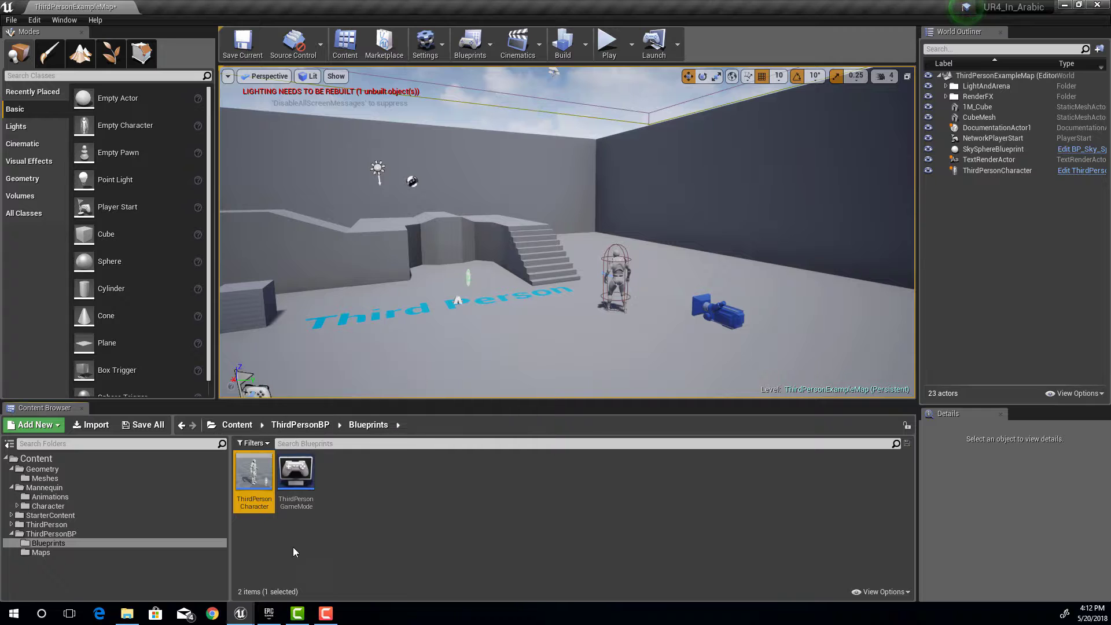
Open the ThirdPersonCharacter Blueprint, show the character in its viewport and inspect the properties of the inherited Mesh component.
{"action": "double_click", "coordinate": [260, 485]}
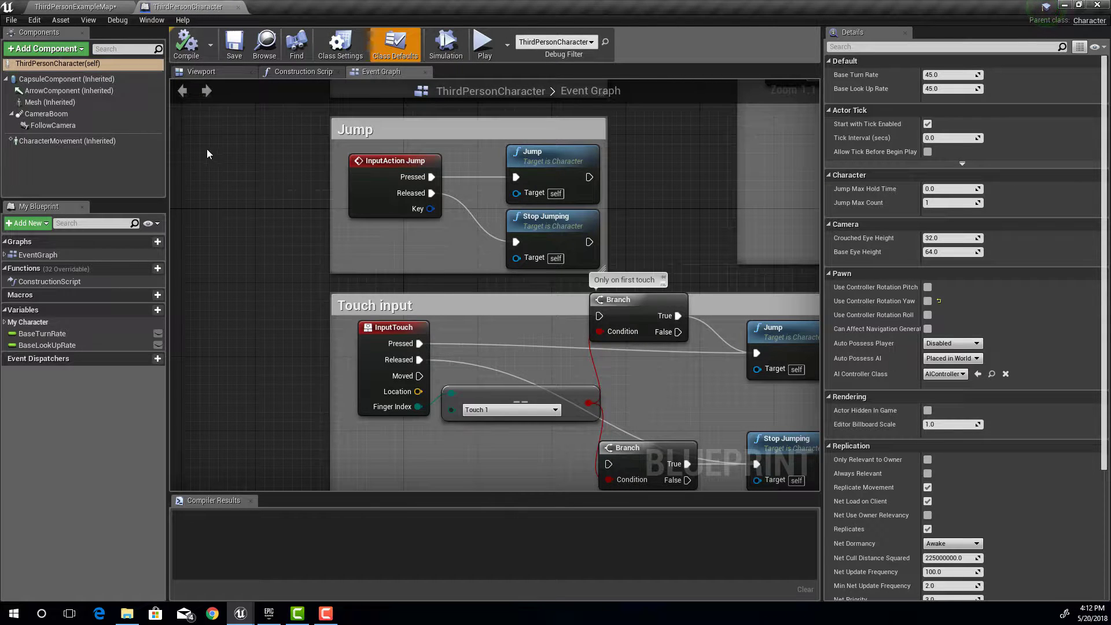
{"action": "left_click", "coordinate": [215, 71]}
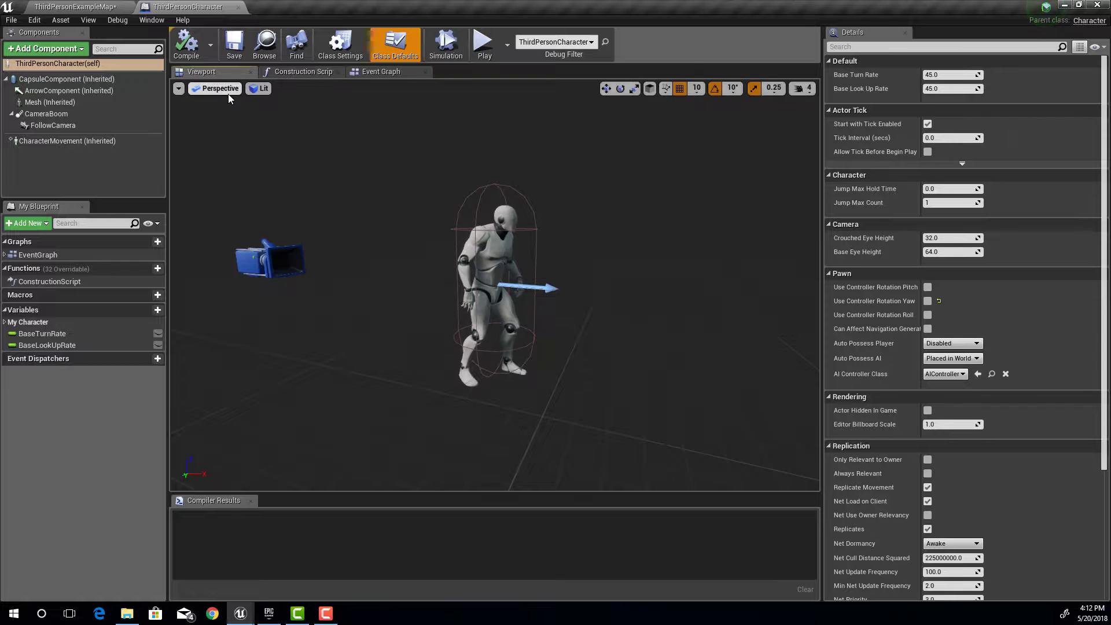
{"action": "left_click", "coordinate": [41, 62]}
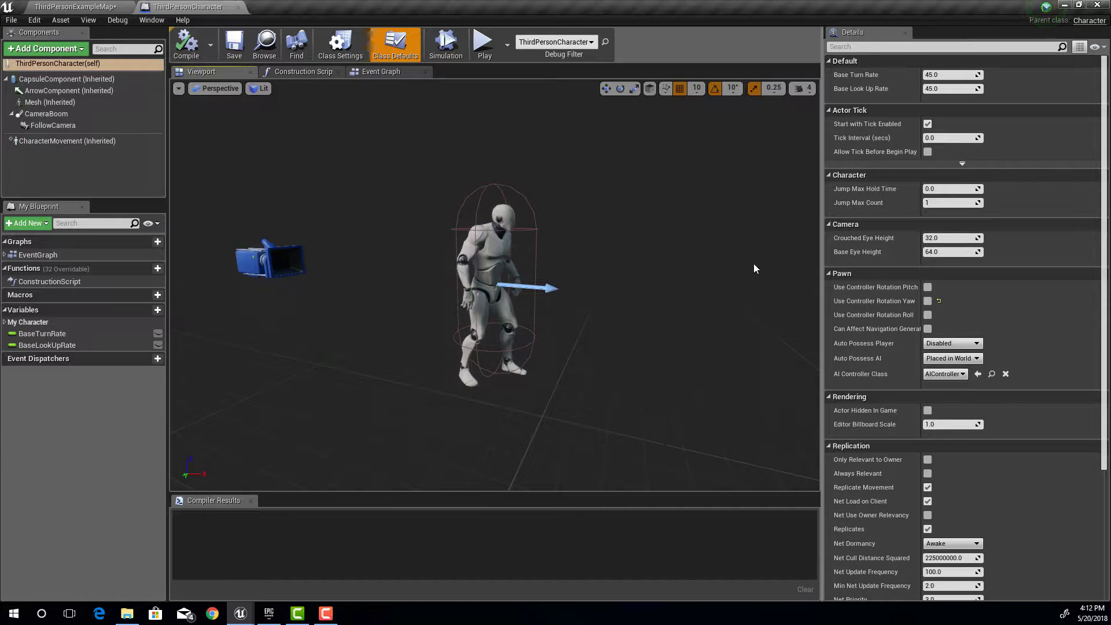
{"action": "left_click", "coordinate": [86, 105]}
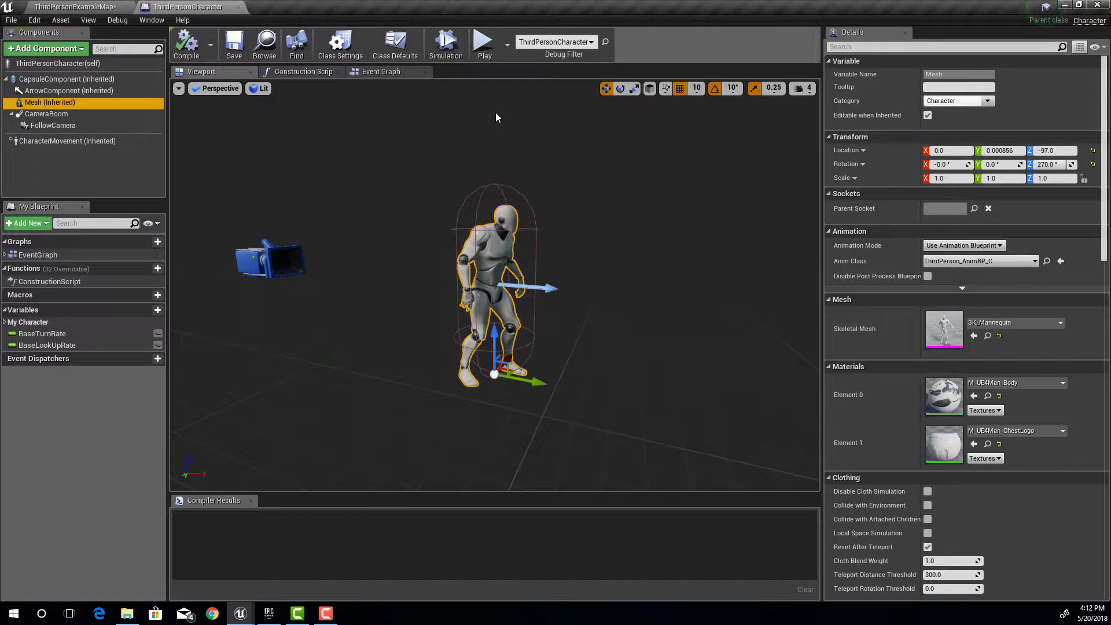
Show the Construction Script graph of the ThirdPersonCharacter Blueprint and bring its entry node into view.
{"action": "left_click", "coordinate": [298, 72]}
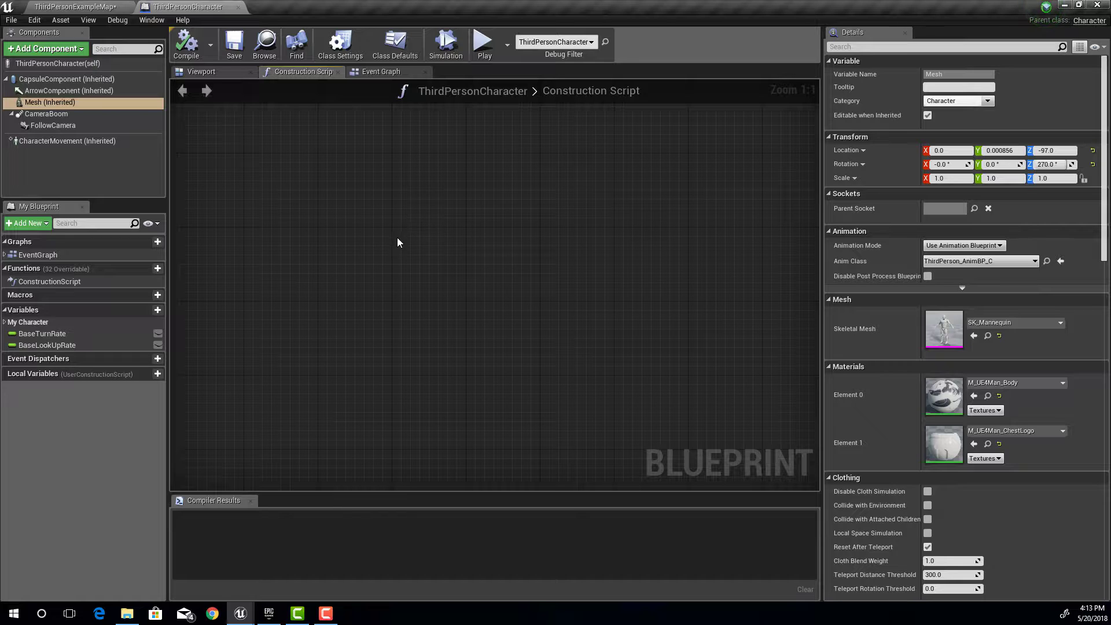
{"action": "right_click_drag", "start_coordinate": [310, 204], "coordinate": [502, 416]}
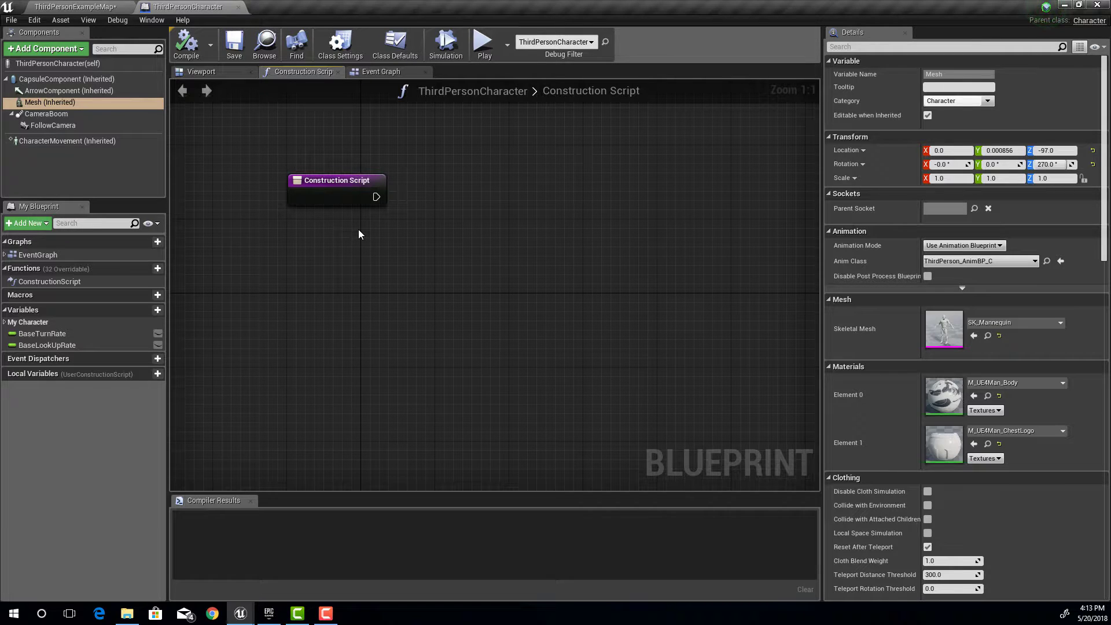
{"action": "right_click_drag", "start_coordinate": [386, 226], "coordinate": [382, 256]}
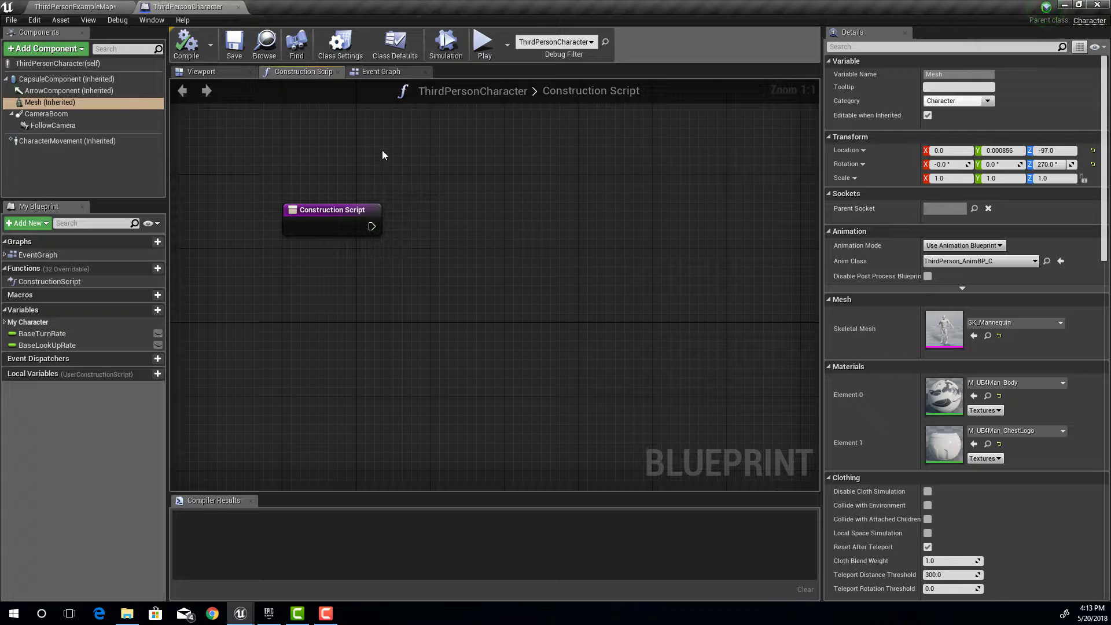
Examine the Gamepad input section of the Event Graph, including the InputAxis LookUpRate event and its connected nodes.
{"action": "left_click", "coordinate": [362, 71]}
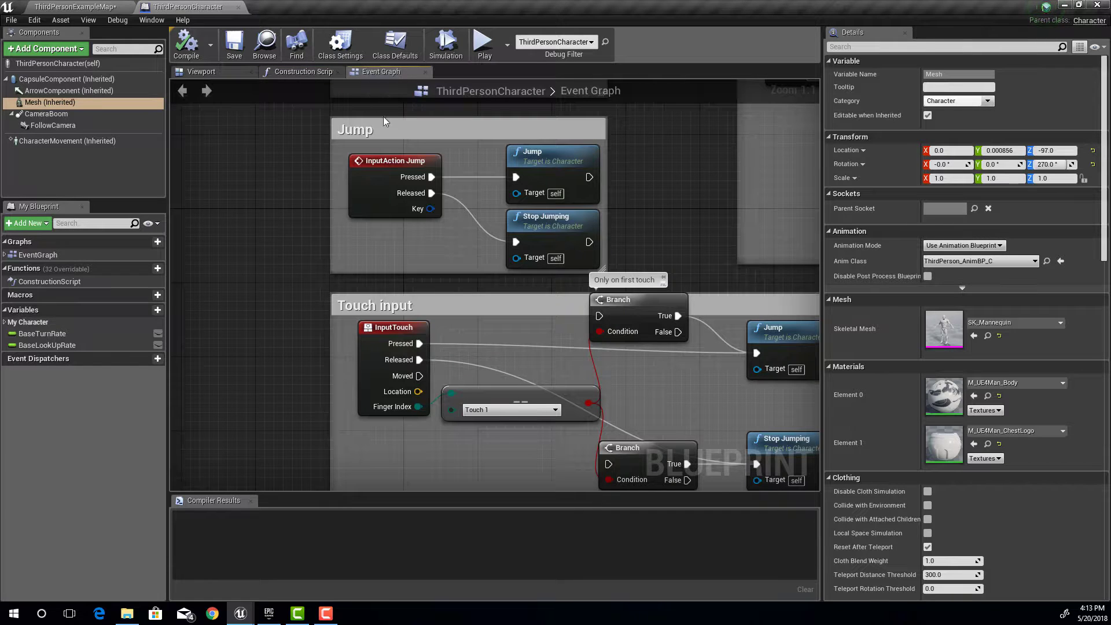
{"action": "right_click_drag", "start_coordinate": [628, 184], "coordinate": [706, 379]}
{"action": "right_click_drag", "start_coordinate": [720, 294], "coordinate": [657, 447]}
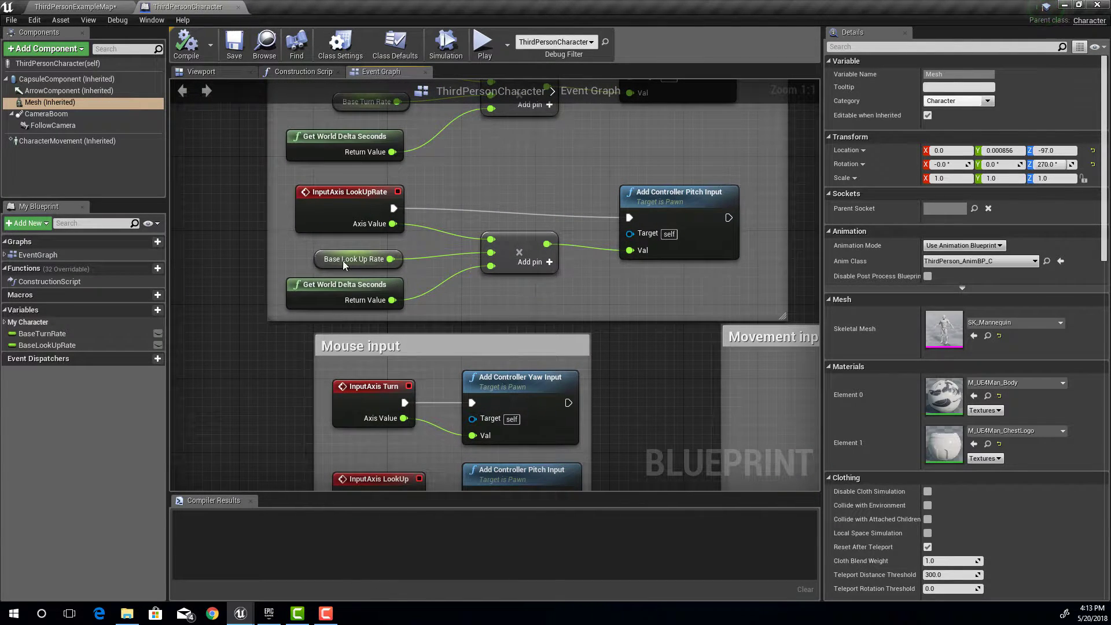
{"action": "left_click", "coordinate": [321, 194]}
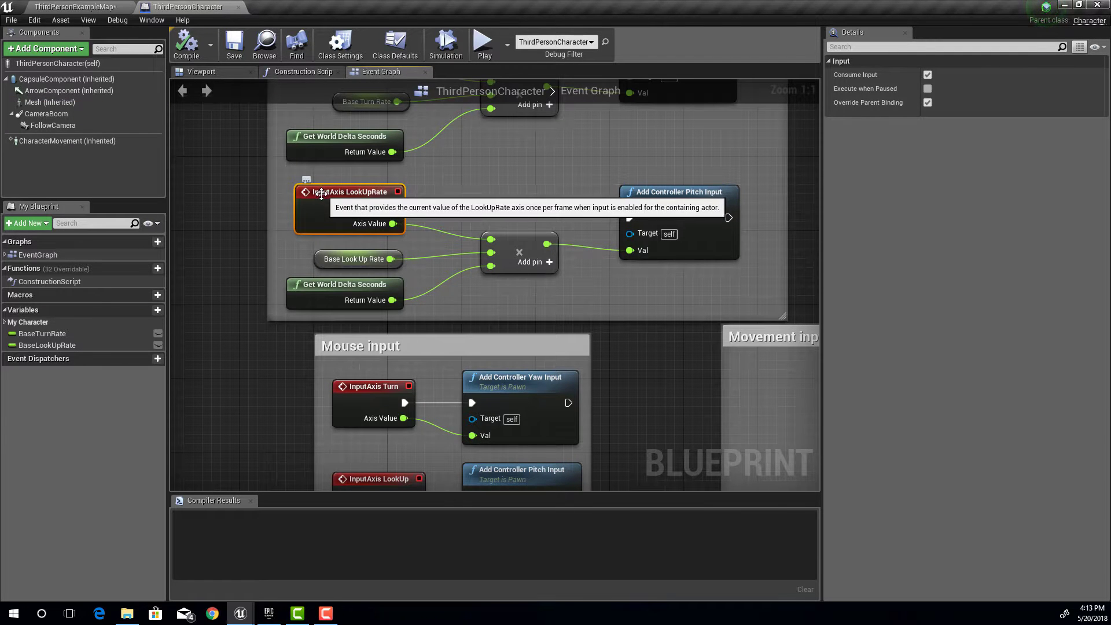
{"action": "right_click_drag", "start_coordinate": [252, 237], "coordinate": [218, 335]}
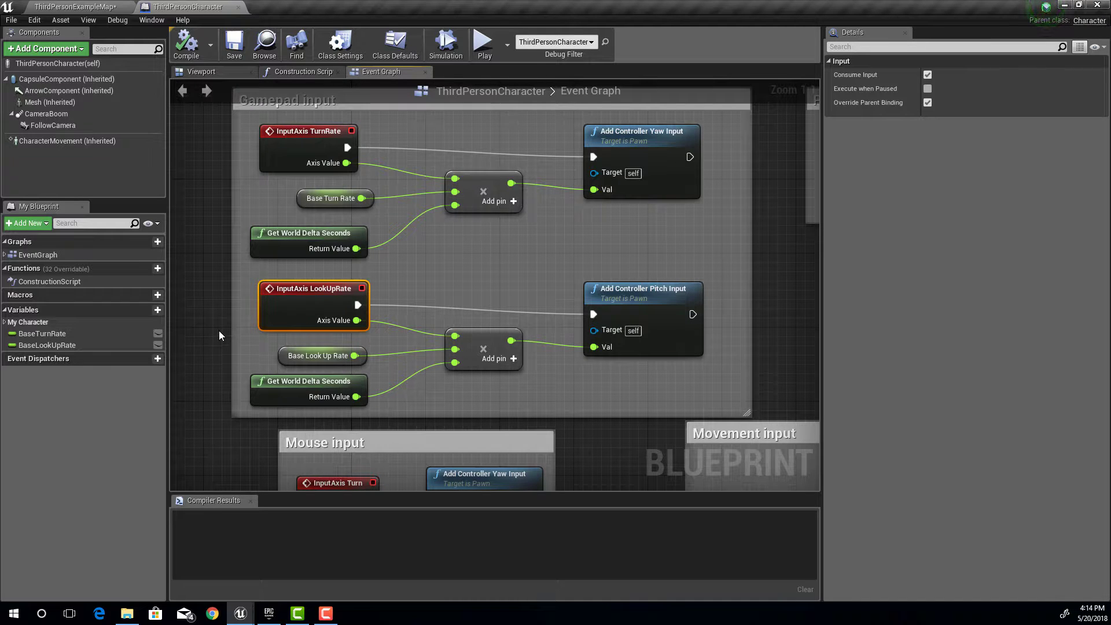
{"action": "right_click_drag", "start_coordinate": [224, 295], "coordinate": [229, 318]}
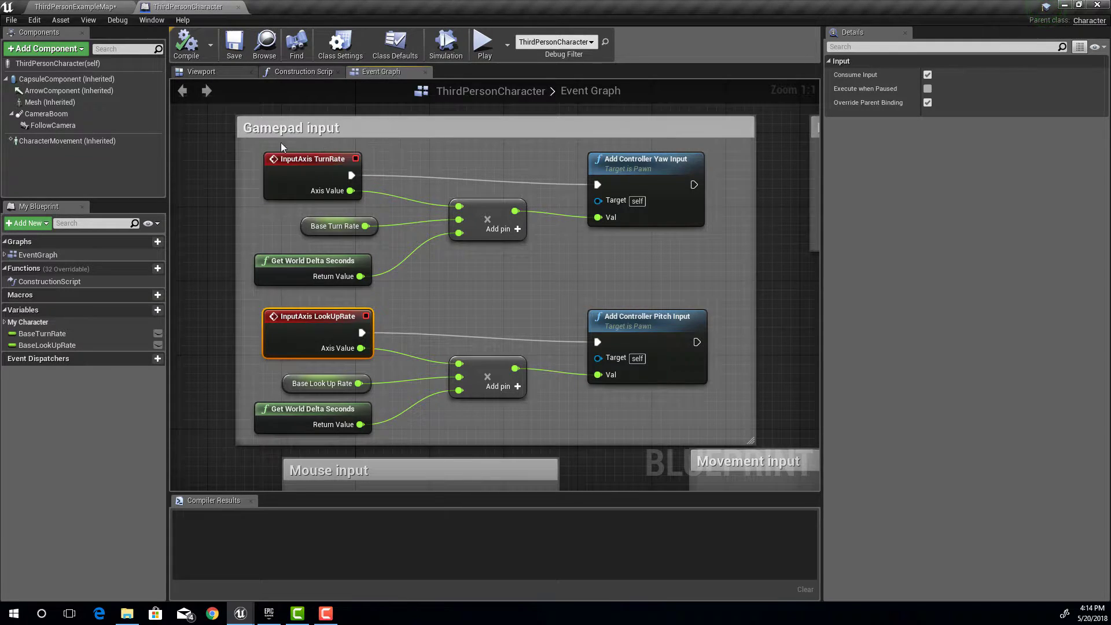
{"action": "right_click_drag", "start_coordinate": [244, 201], "coordinate": [247, 179]}
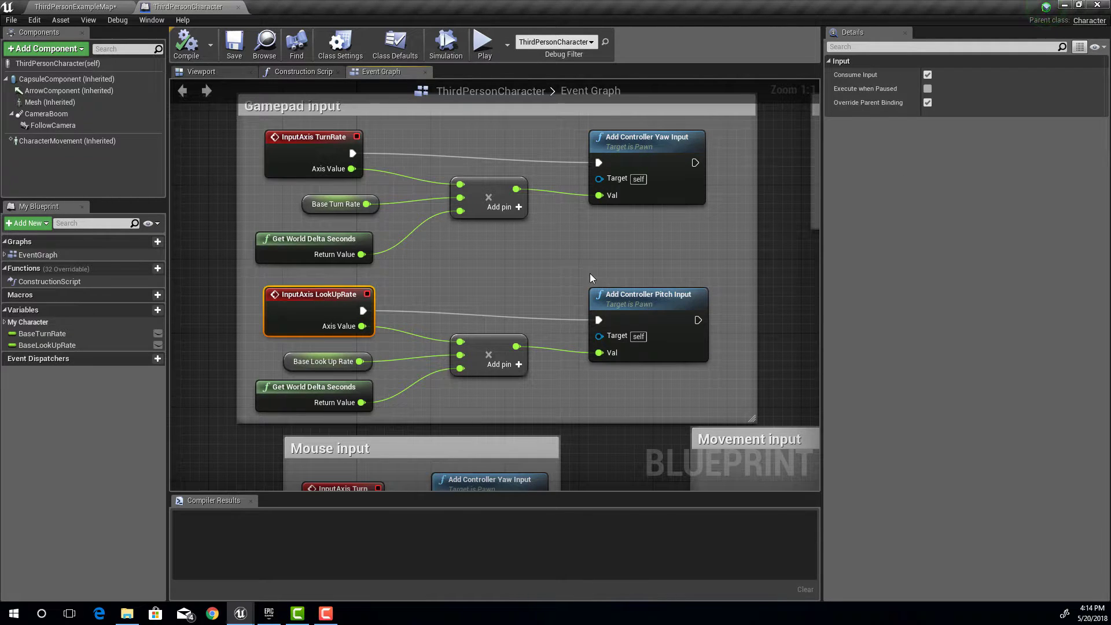
{"action": "right_click_drag", "start_coordinate": [519, 293], "coordinate": [491, 254]}
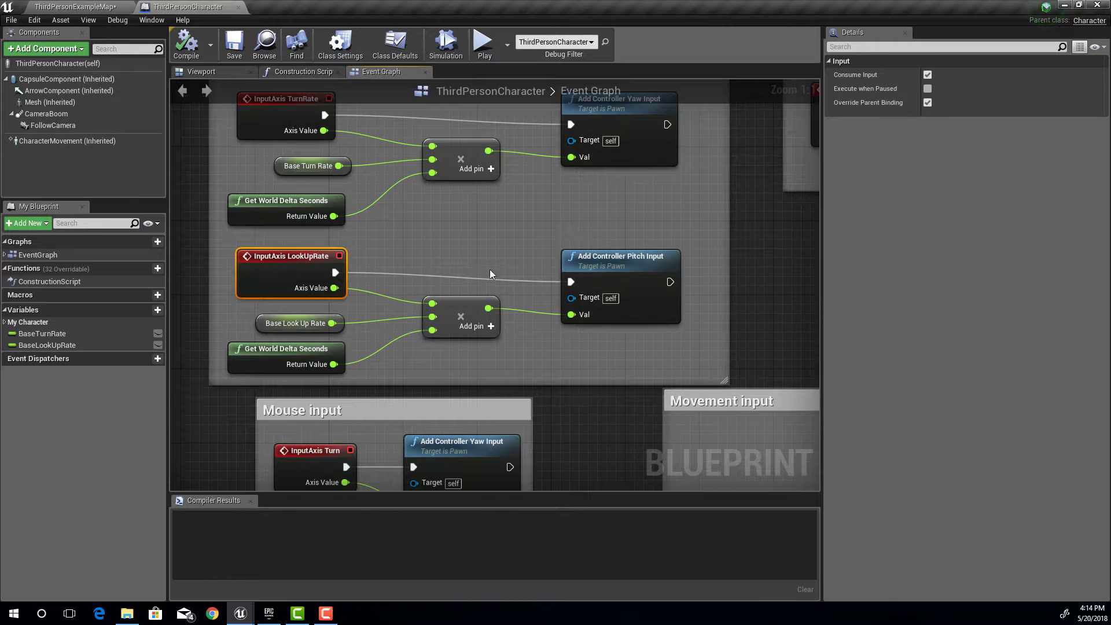
Move the Add Controller Pitch Input node up slightly so its execution wire runs straight from InputAxis LookUpRate.
{"action": "left_click_drag", "start_coordinate": [336, 272], "coordinate": [579, 227]}
{"action": "left_click", "coordinate": [469, 225]}
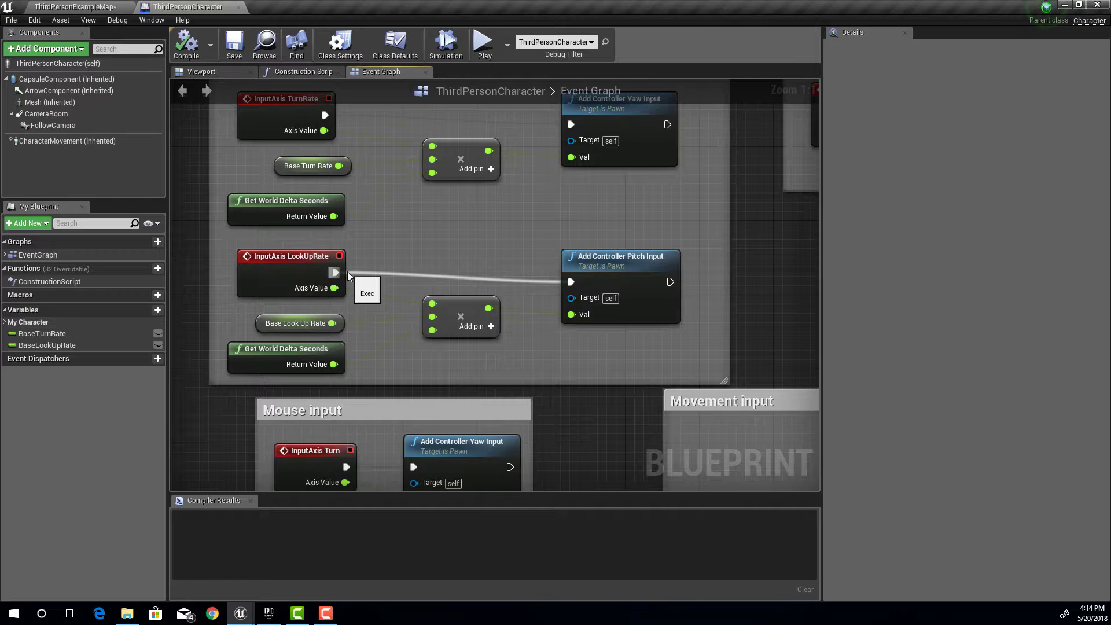
{"action": "left_click", "coordinate": [309, 258]}
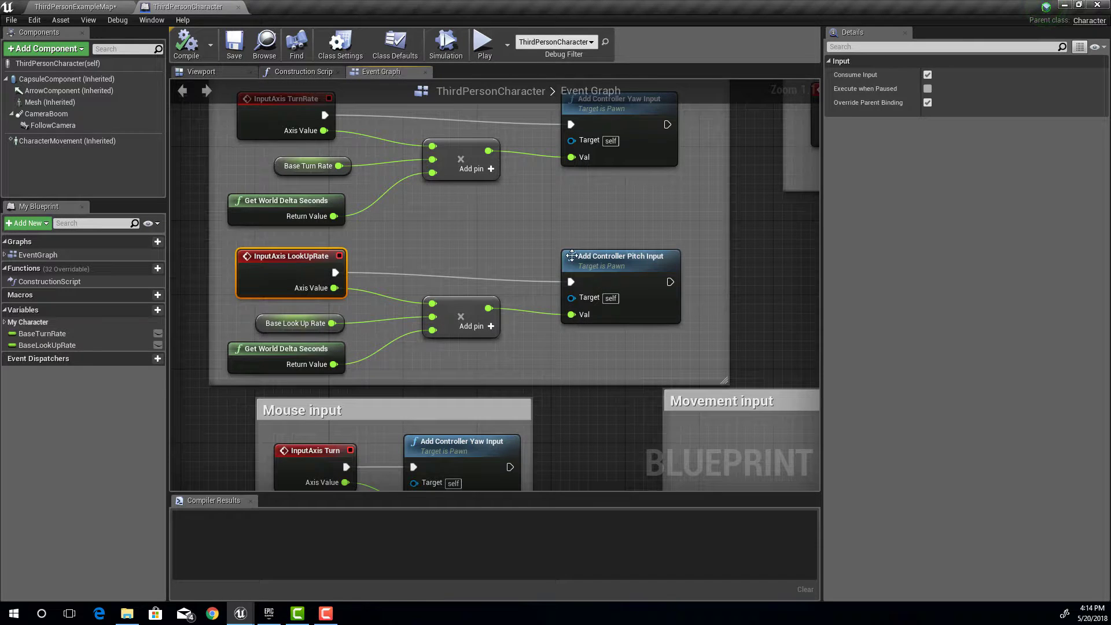
{"action": "left_click_drag", "start_coordinate": [572, 256], "coordinate": [572, 247]}
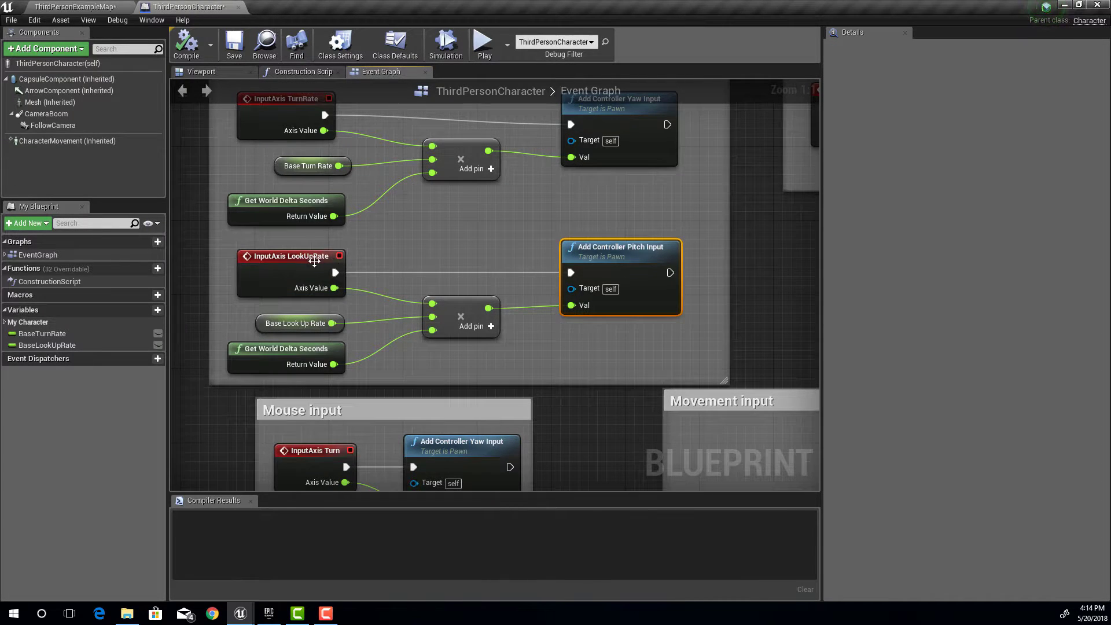
{"action": "left_click", "coordinate": [315, 261]}
{"action": "left_click", "coordinate": [588, 253]}
Examine the look-up chain: the Base Look Up Rate default value, Get World Delta Seconds, the multiply node and Add Controller Pitch Input.
{"action": "left_click_drag", "start_coordinate": [374, 286], "coordinate": [340, 353]}
{"action": "left_click_drag", "start_coordinate": [464, 361], "coordinate": [315, 325]}
{"action": "left_click", "coordinate": [405, 371]}
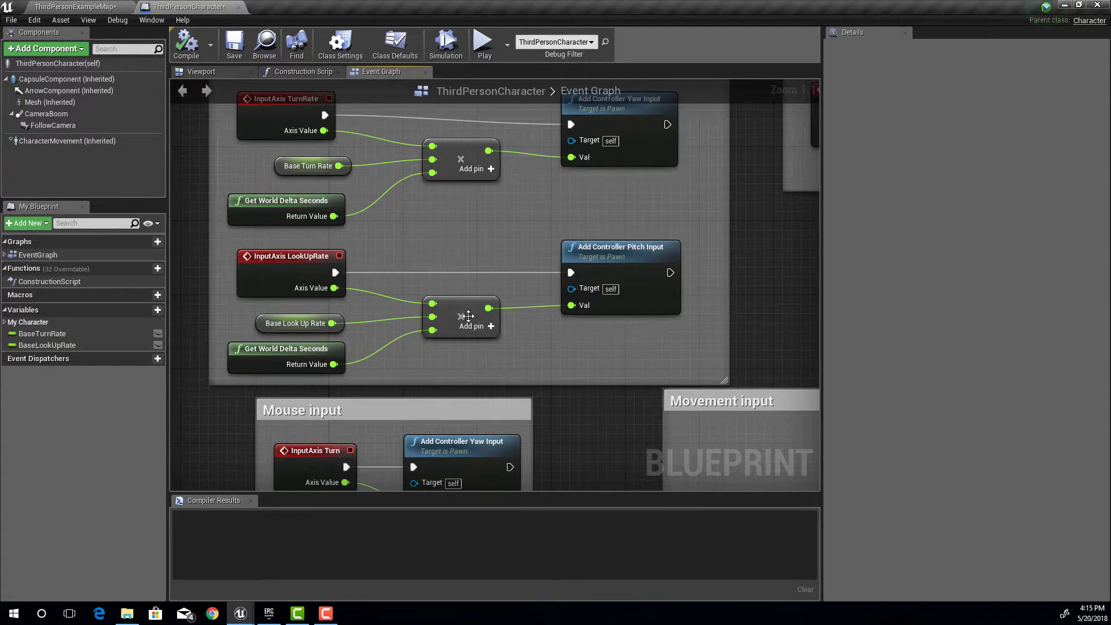
{"action": "left_click", "coordinate": [259, 323]}
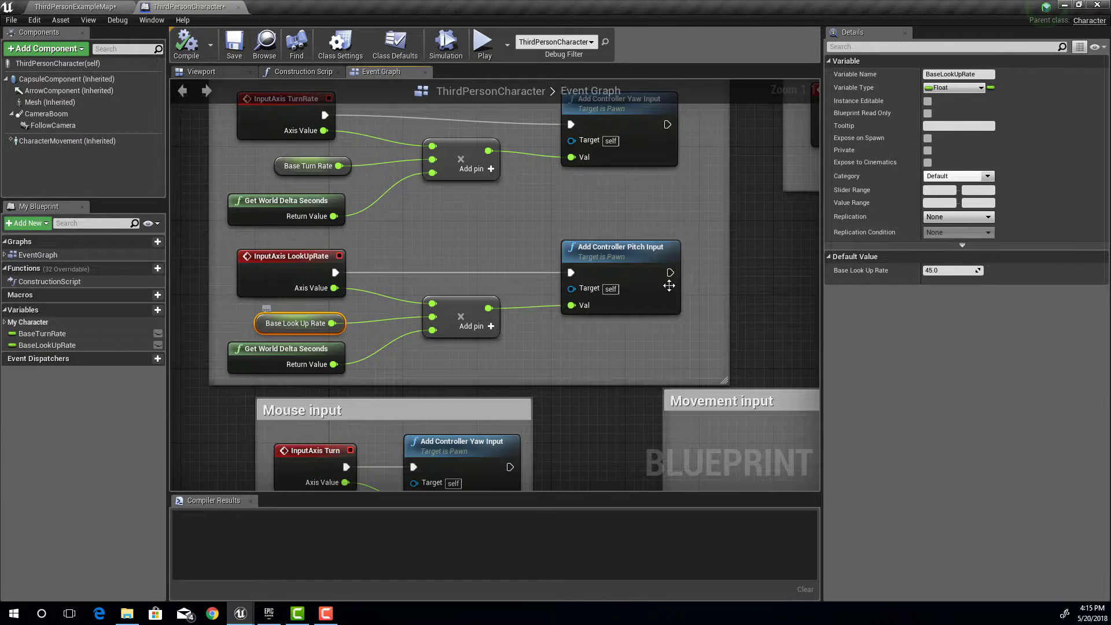
{"action": "left_click", "coordinate": [934, 271]}
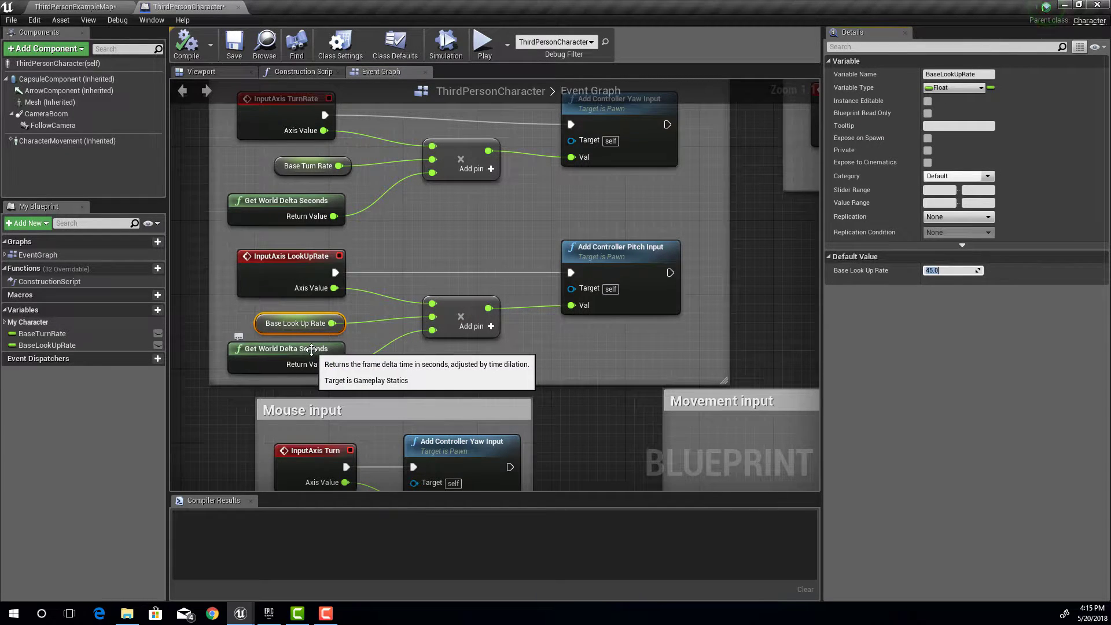
{"action": "left_click", "coordinate": [345, 350]}
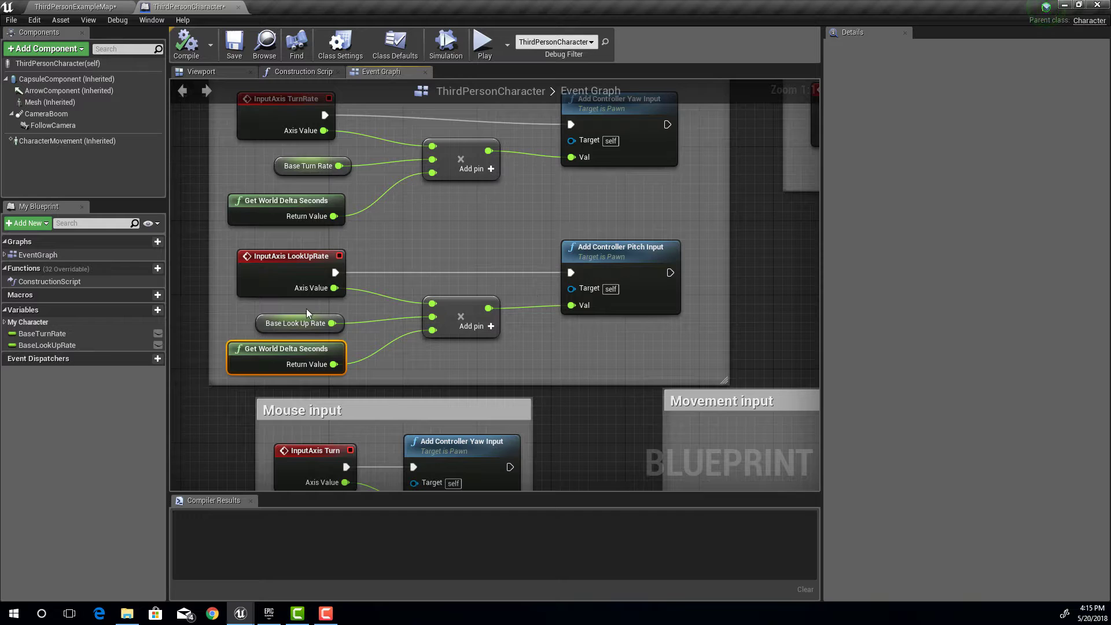
{"action": "left_click_drag", "start_coordinate": [306, 308], "coordinate": [475, 370]}
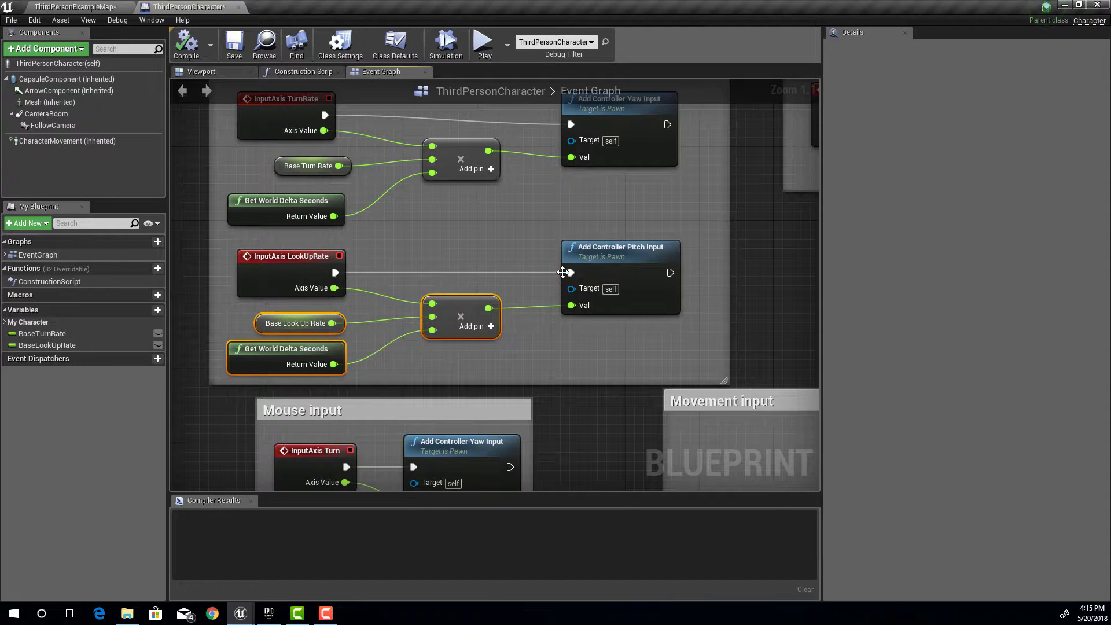
{"action": "left_click", "coordinate": [573, 253]}
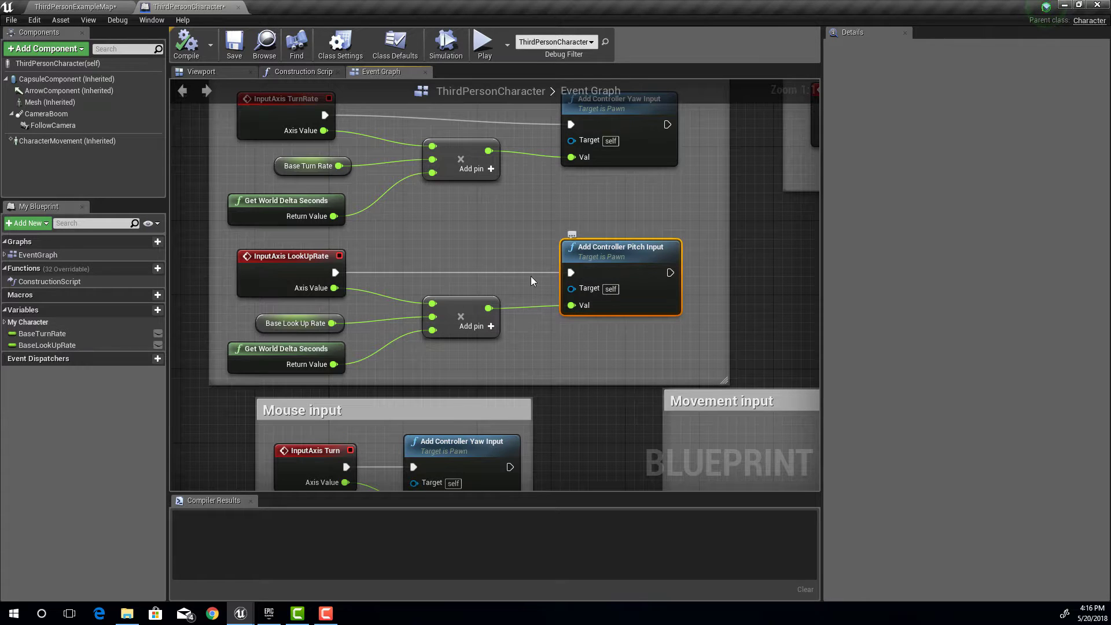
{"action": "left_click_drag", "start_coordinate": [314, 310], "coordinate": [368, 370]}
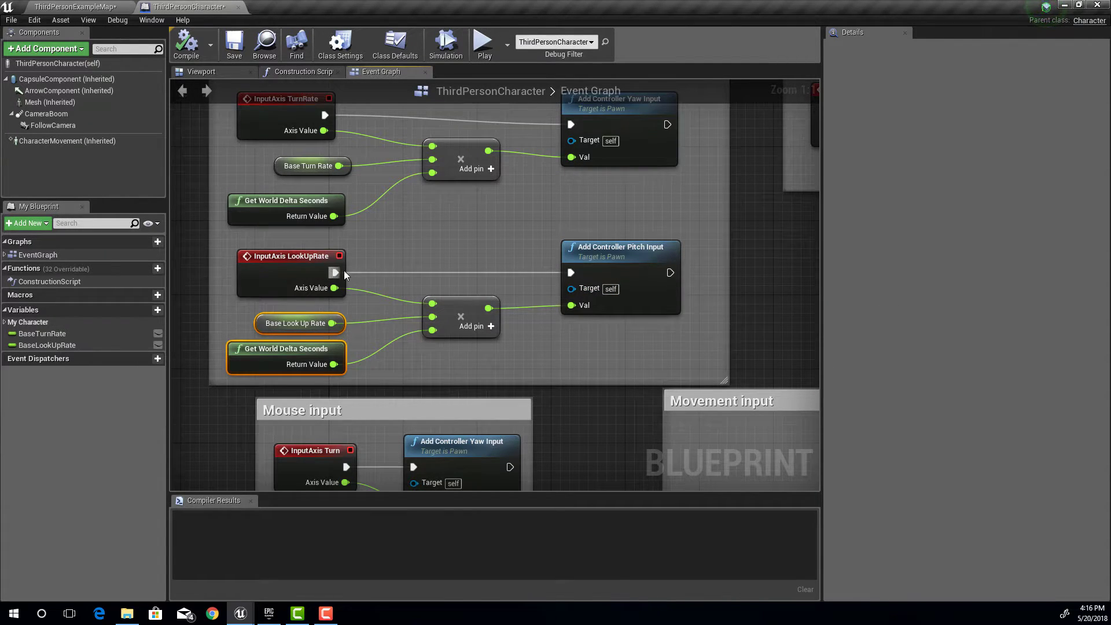
{"action": "left_click", "coordinate": [316, 270]}
{"action": "left_click", "coordinate": [600, 261]}
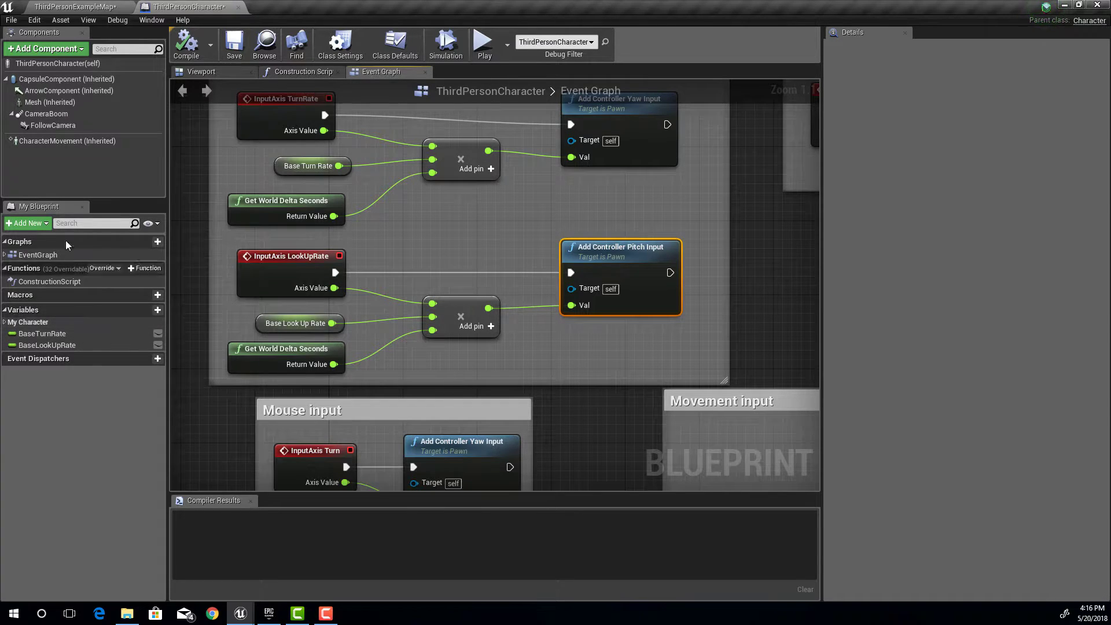
Return to the ThirdPersonExampleMap level and open the ThirdPersonJump_End animation from the Mannequin Animations folder.
{"action": "left_click", "coordinate": [76, 6]}
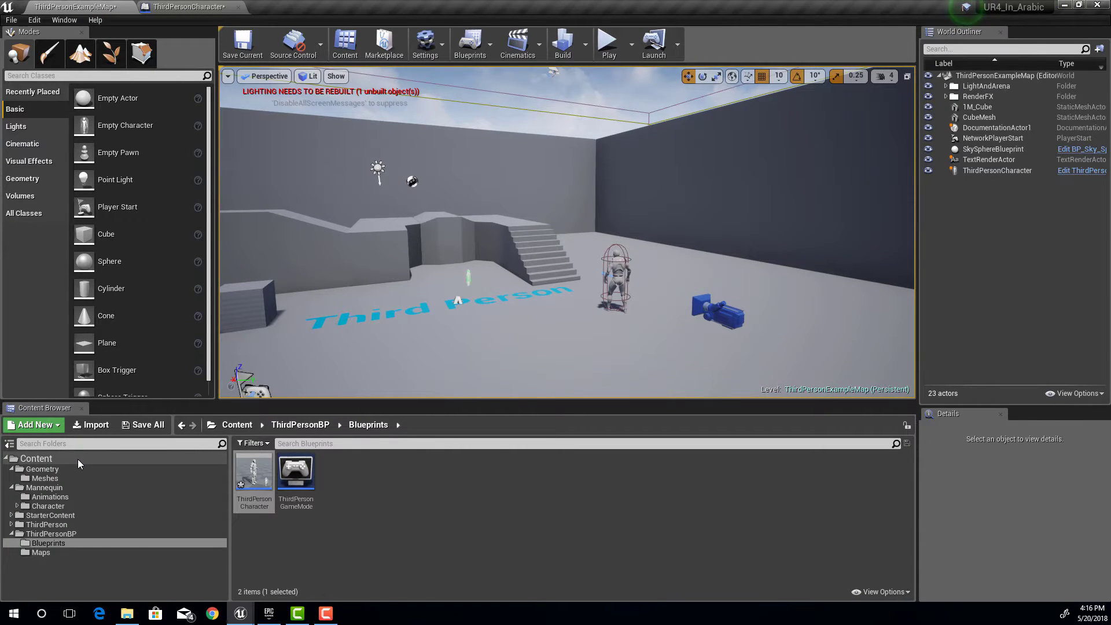
{"action": "left_click", "coordinate": [65, 498]}
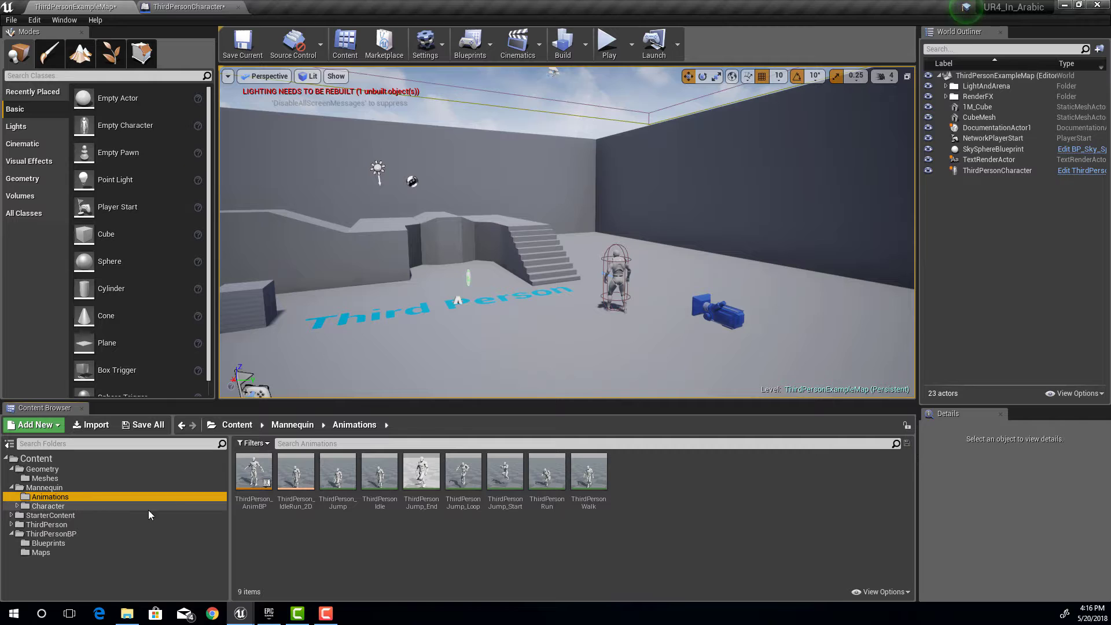
{"action": "left_click", "coordinate": [424, 481]}
{"action": "double_click", "coordinate": [424, 481]}
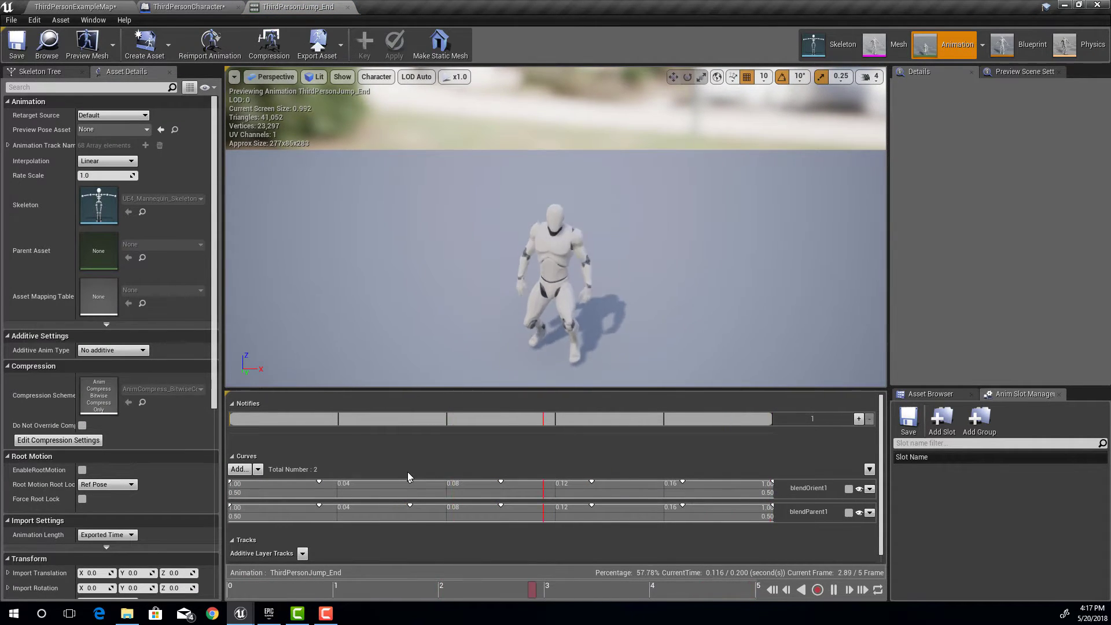
Pause the ThirdPersonJump_End preview and scrub its timeline back and forth, finishing at the last frame, to examine the landing motion.
{"action": "left_click", "coordinate": [834, 590]}
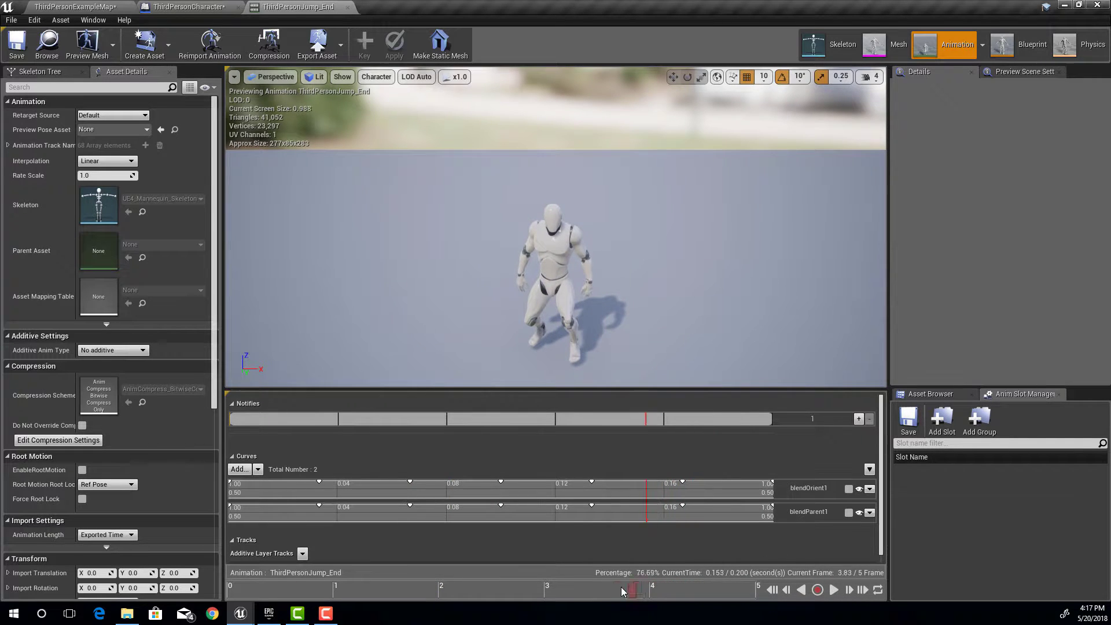
{"action": "left_click_drag", "start_coordinate": [623, 590], "coordinate": [231, 583]}
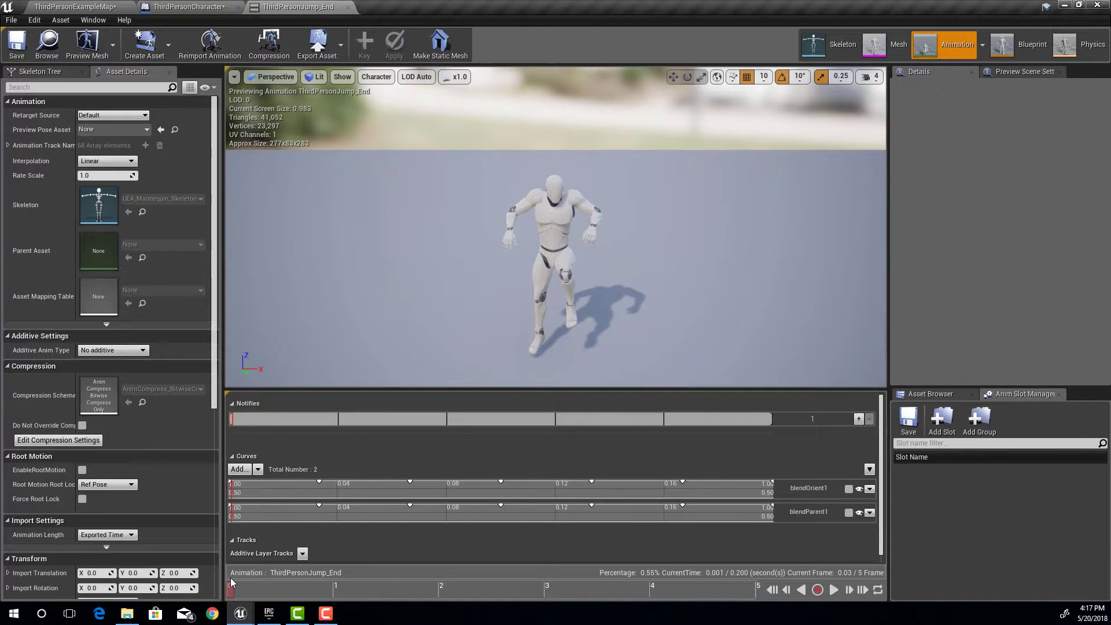
{"action": "left_click_drag", "start_coordinate": [230, 578], "coordinate": [449, 575]}
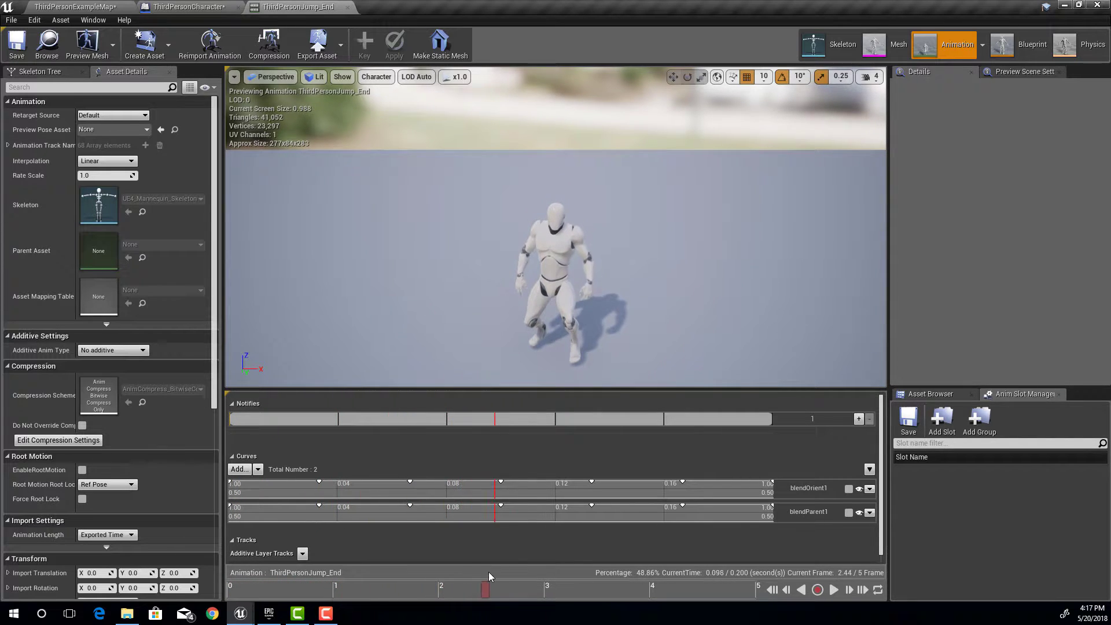
{"action": "left_click", "coordinate": [368, 575]}
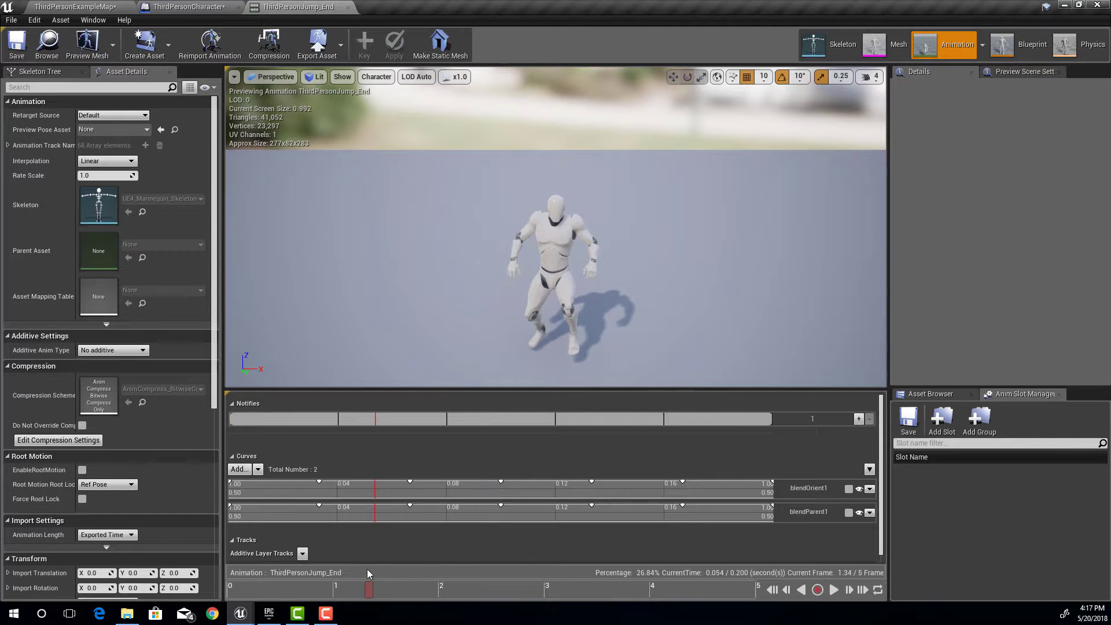
{"action": "scroll", "coordinate": [382, 585], "scroll_direction": "up", "scroll_amount": 2}
{"action": "scroll", "coordinate": [386, 588], "scroll_direction": "down", "scroll_amount": 2}
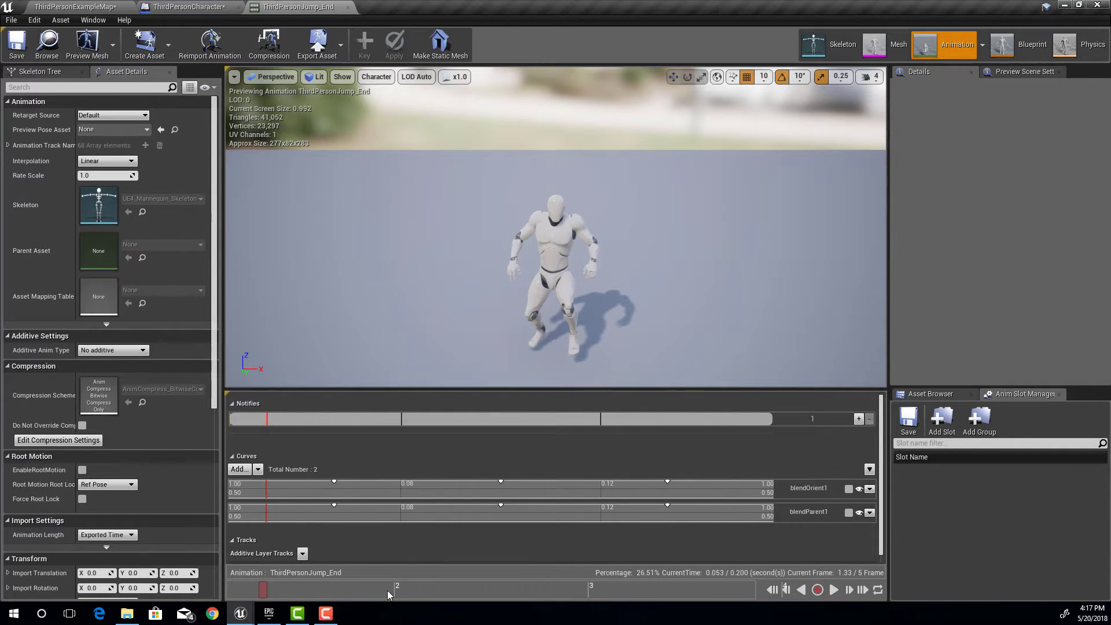
{"action": "left_click_drag", "start_coordinate": [346, 590], "coordinate": [232, 576]}
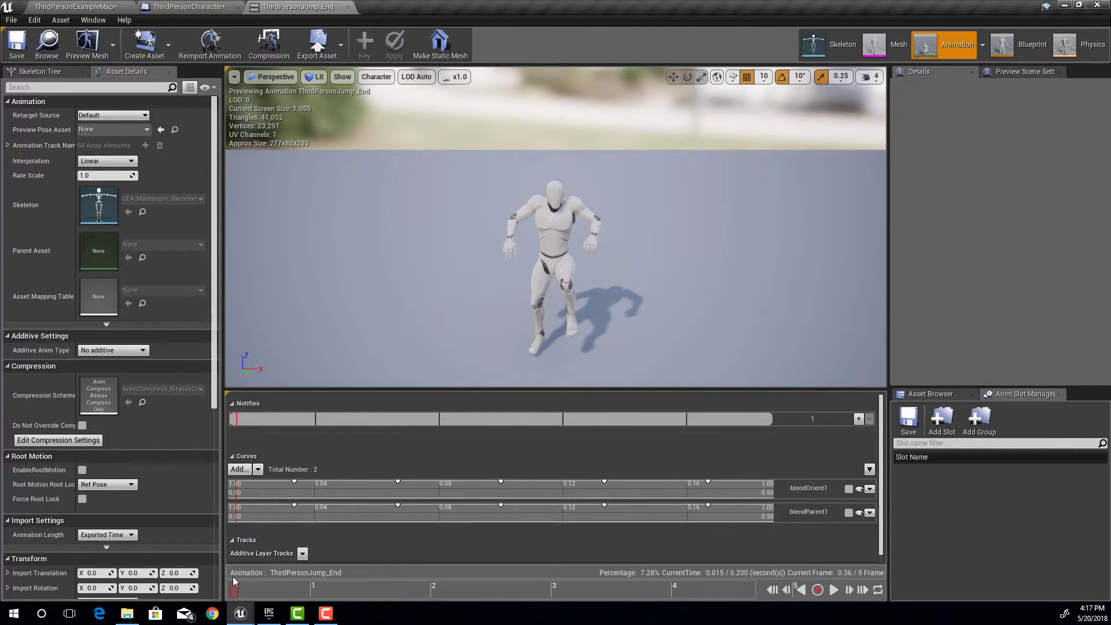
{"action": "scroll", "coordinate": [333, 508], "scroll_direction": "down", "scroll_amount": 1}
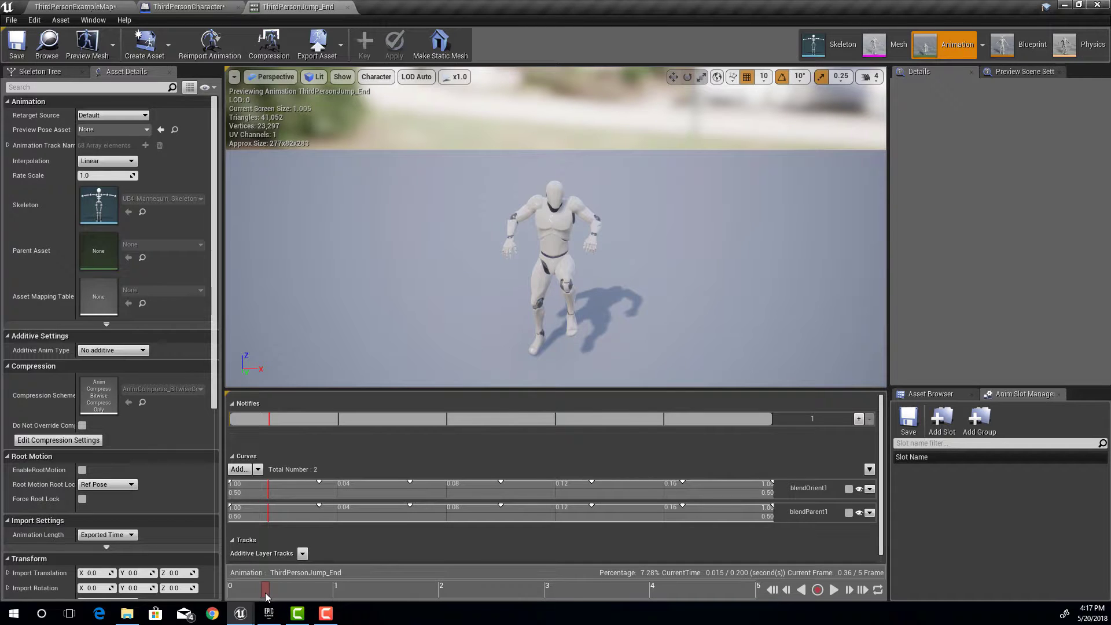
{"action": "left_click_drag", "start_coordinate": [263, 598], "coordinate": [751, 588]}
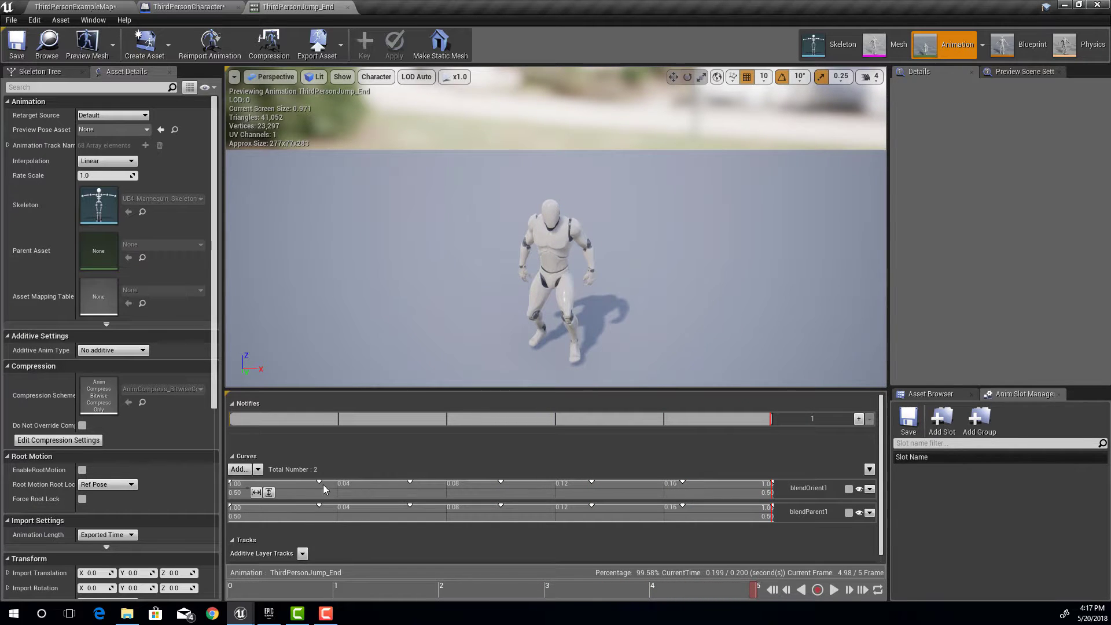
Check the asset's export options, close the ThirdPersonJump_End animation editor and return to the ThirdPersonExampleMap level.
{"action": "left_click", "coordinate": [317, 44]}
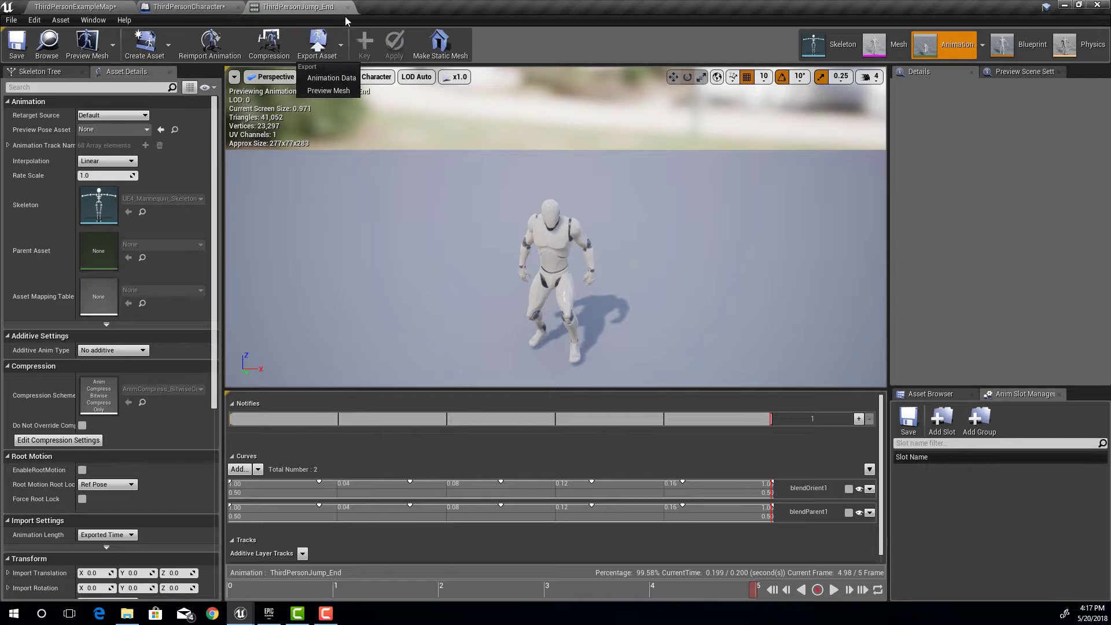
{"action": "left_click", "coordinate": [347, 7]}
{"action": "left_click", "coordinate": [347, 7]}
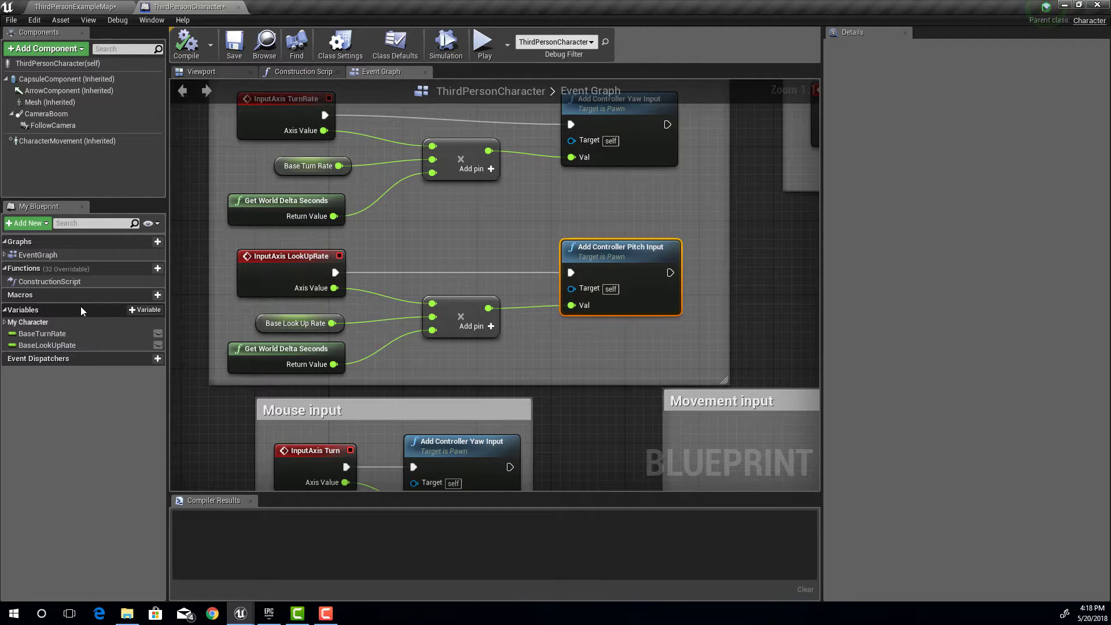
{"action": "left_click", "coordinate": [60, 7]}
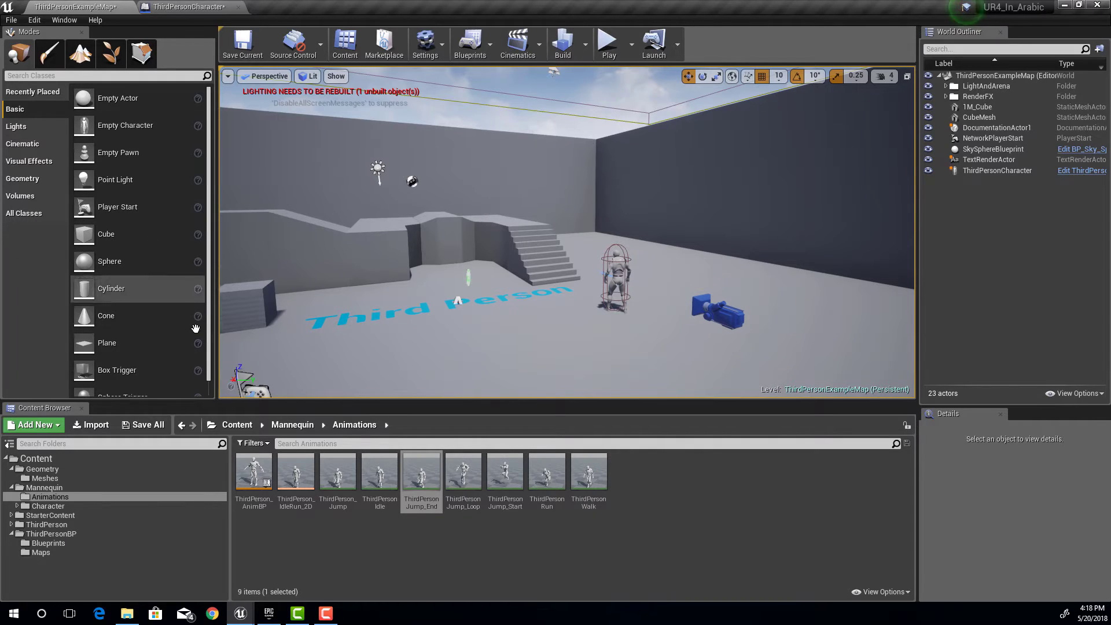
Select the ThirdPersonCharacter in the level and look through its Walk, Run, Jump_Start, Jump_Loop and Jump_End animation assets.
{"action": "left_click", "coordinate": [616, 283]}
{"action": "right_click_drag", "start_coordinate": [615, 284], "coordinate": [634, 284]}
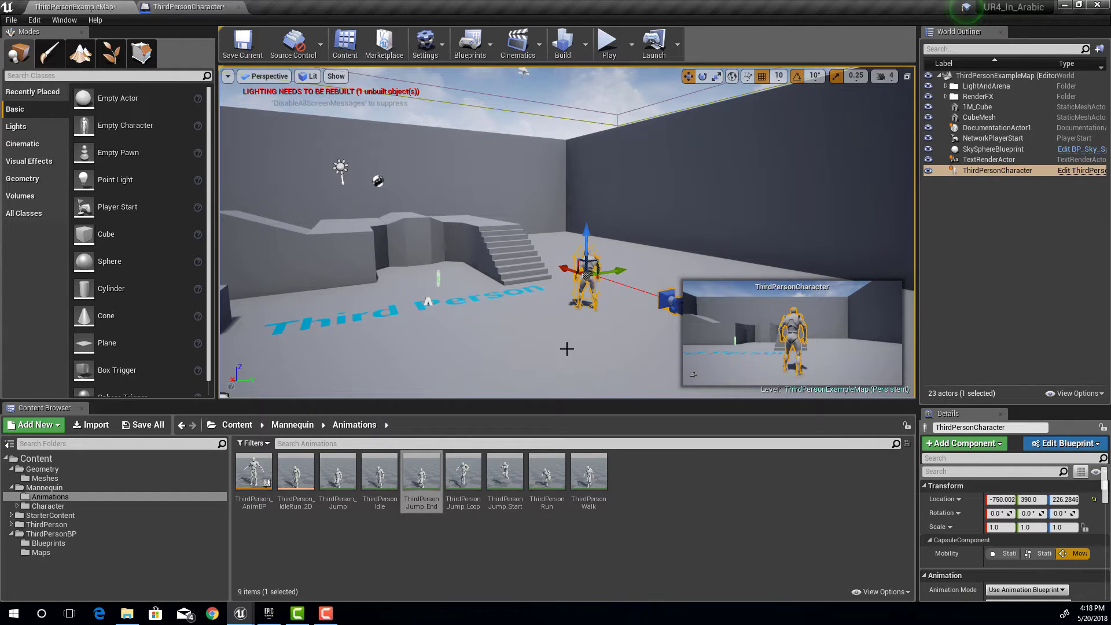
{"action": "left_click", "coordinate": [589, 472]}
{"action": "left_click", "coordinate": [547, 472]}
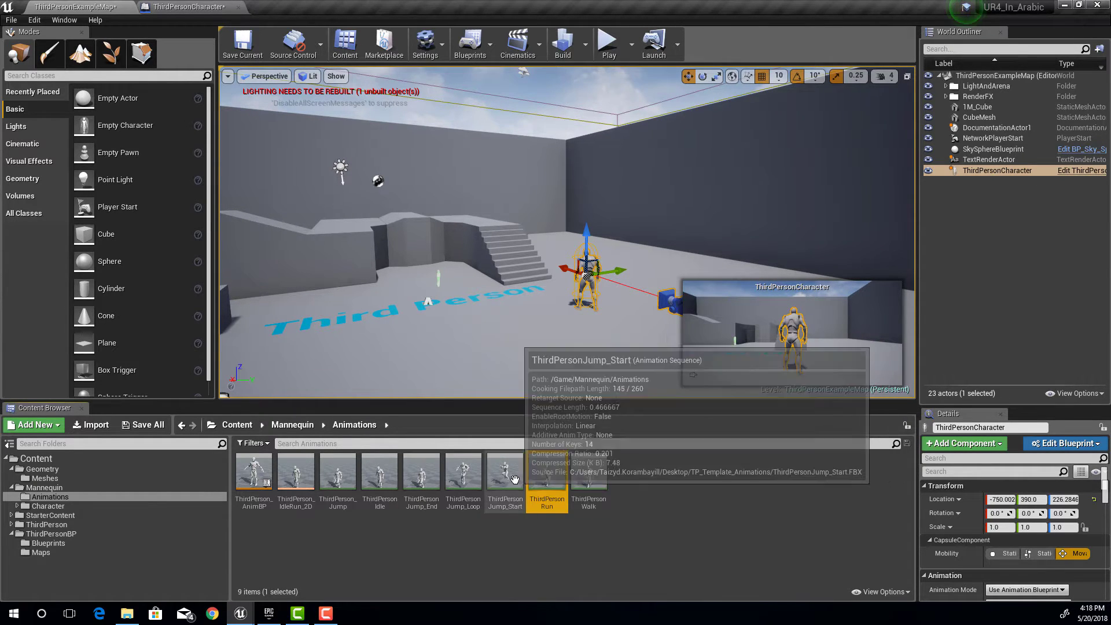
{"action": "left_click", "coordinate": [514, 479]}
{"action": "left_click", "coordinate": [466, 475]}
{"action": "left_click", "coordinate": [423, 475]}
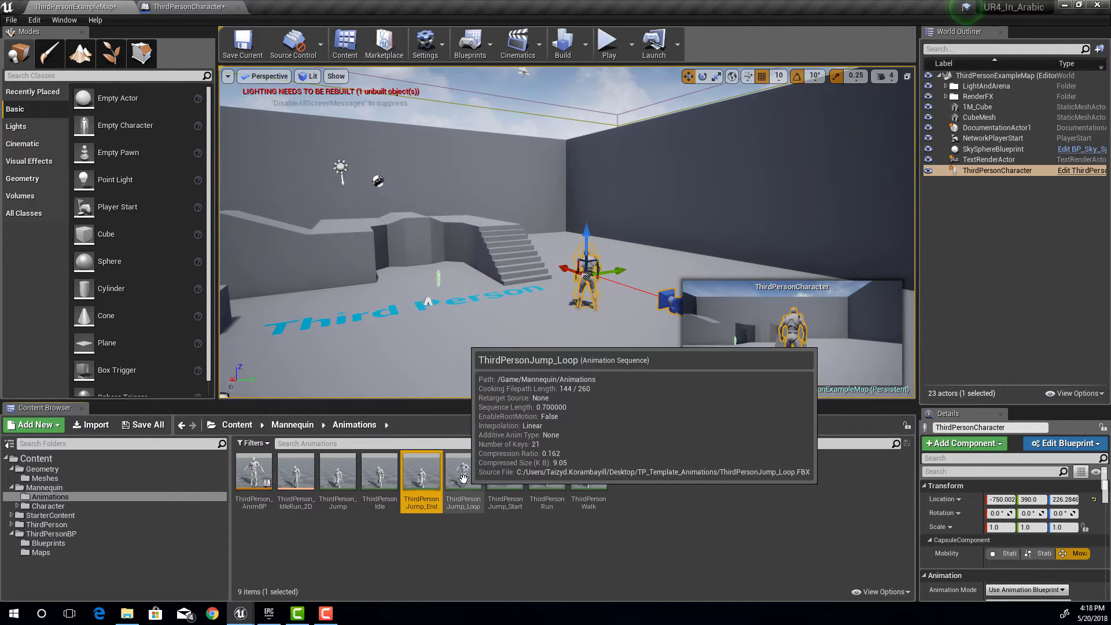
{"action": "left_click", "coordinate": [463, 478]}
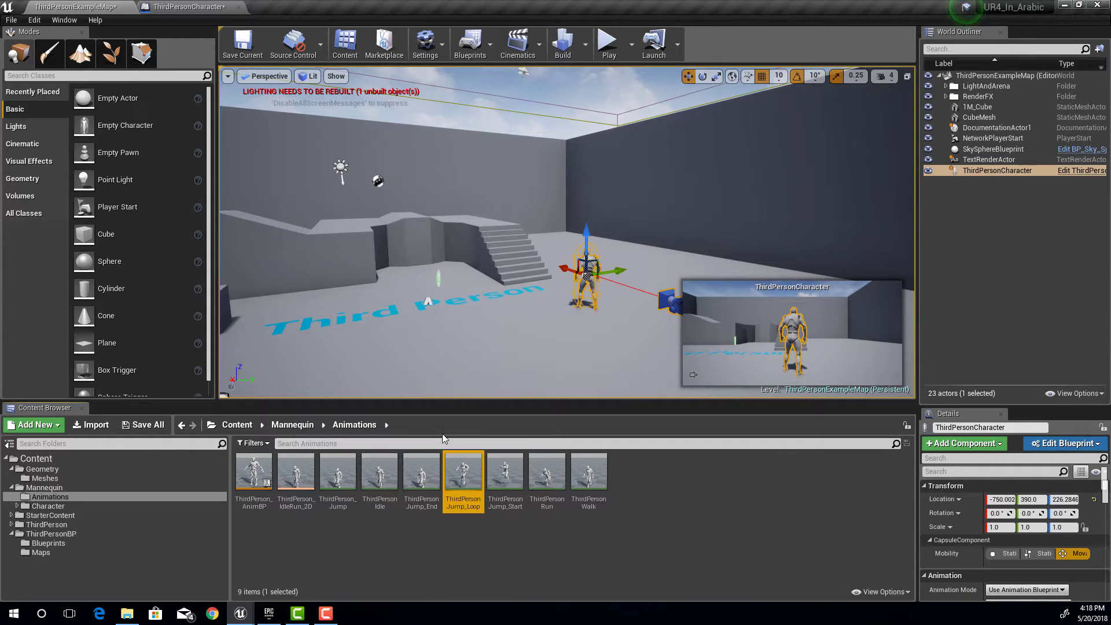
Examine the asset types that can be created in the Animations folder, including Blueprint Class and Animation Blueprint, without creating any.
{"action": "right_click", "coordinate": [644, 471]}
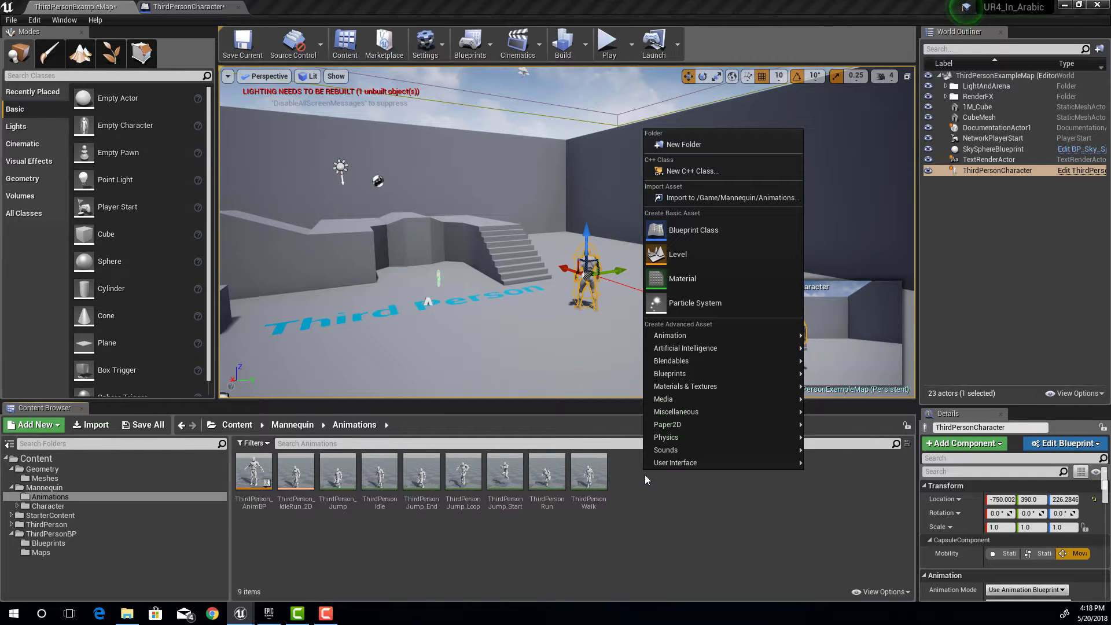
{"action": "mouse_move", "coordinate": [667, 339]}
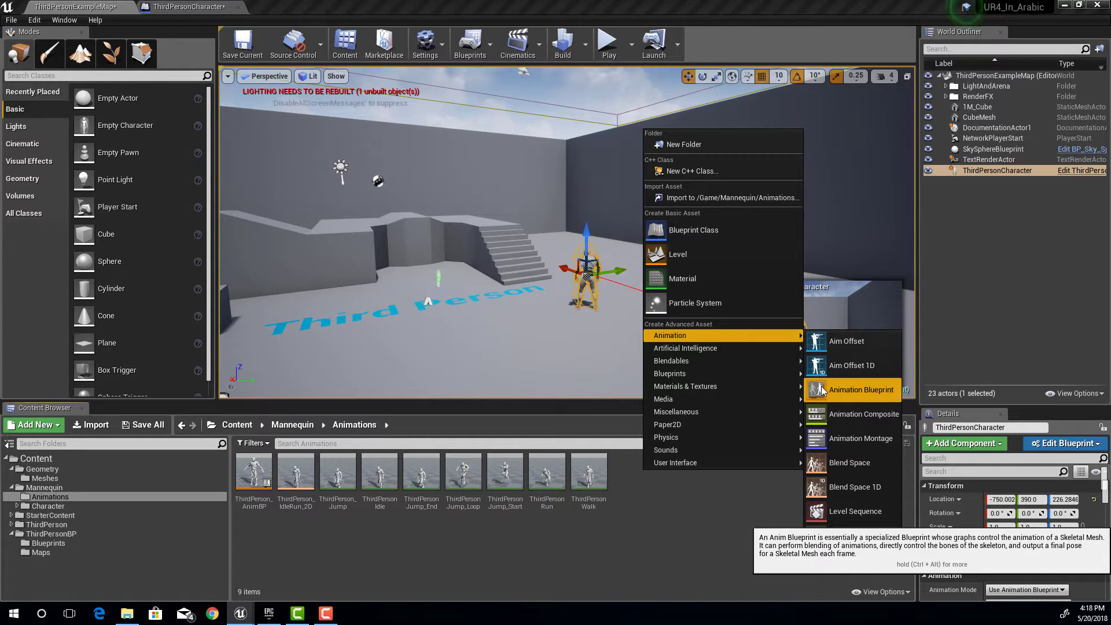
{"action": "left_click", "coordinate": [658, 531]}
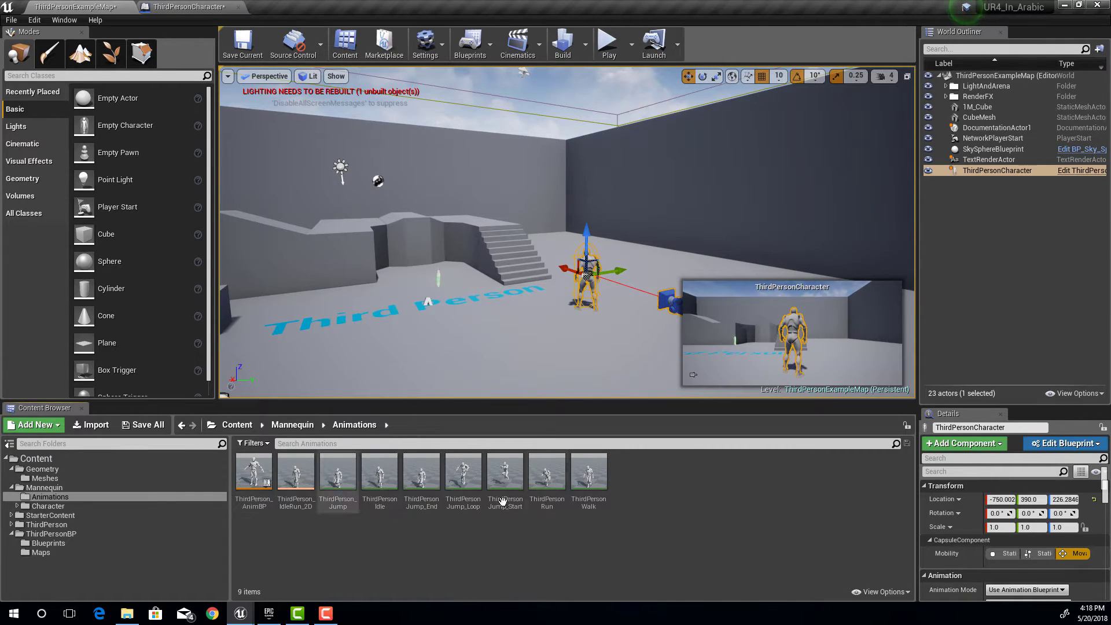
{"action": "right_click", "coordinate": [692, 498]}
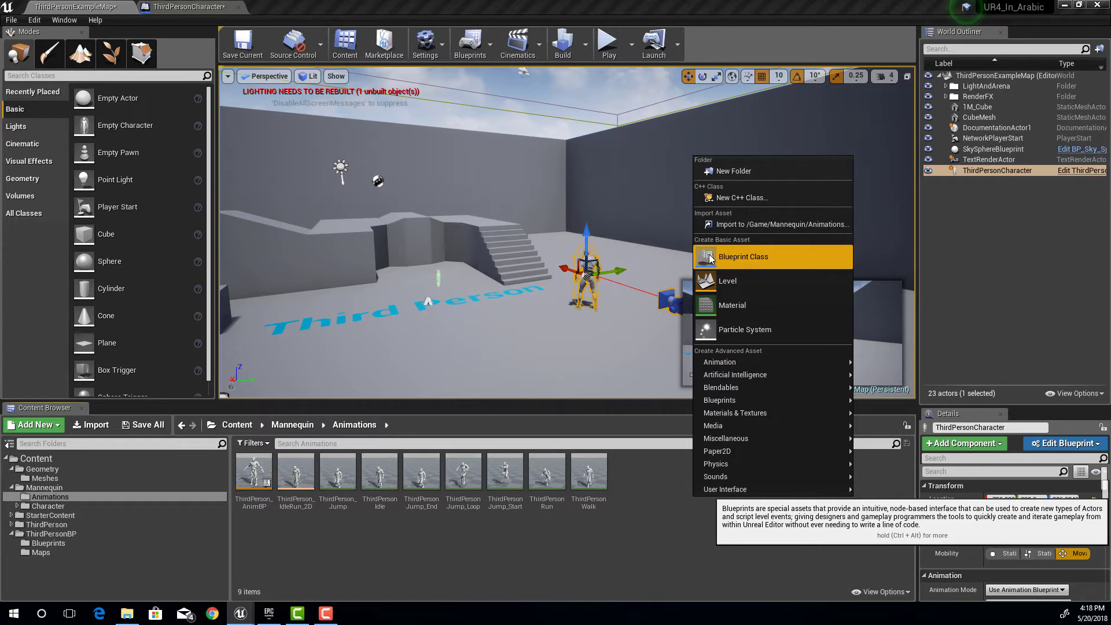
{"action": "mouse_move", "coordinate": [720, 362]}
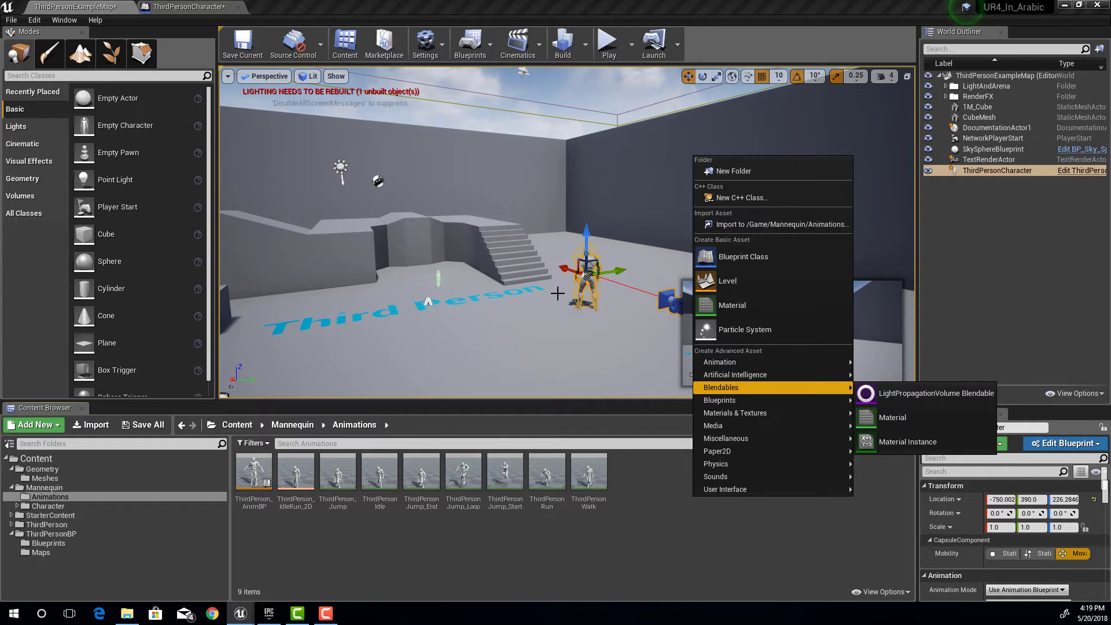
{"action": "left_click", "coordinate": [651, 477]}
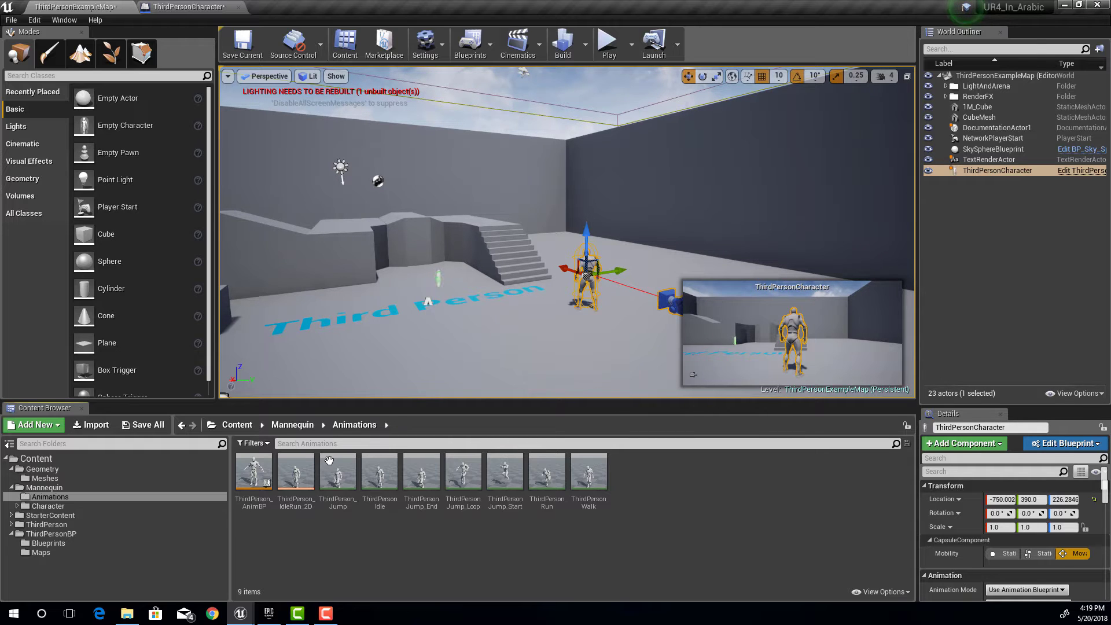
Show the ThirdPersonCharacter Blueprint from the ThirdPersonBP Blueprints folder, and go back to the ThirdPersonExampleMap level.
{"action": "left_click", "coordinate": [110, 544]}
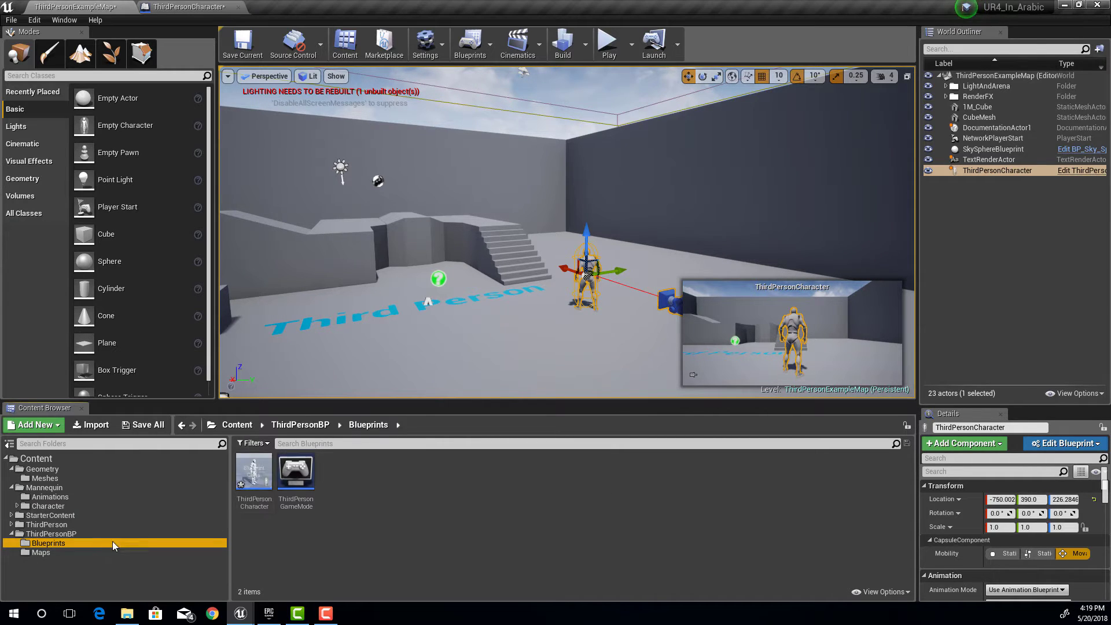
{"action": "double_click", "coordinate": [254, 470]}
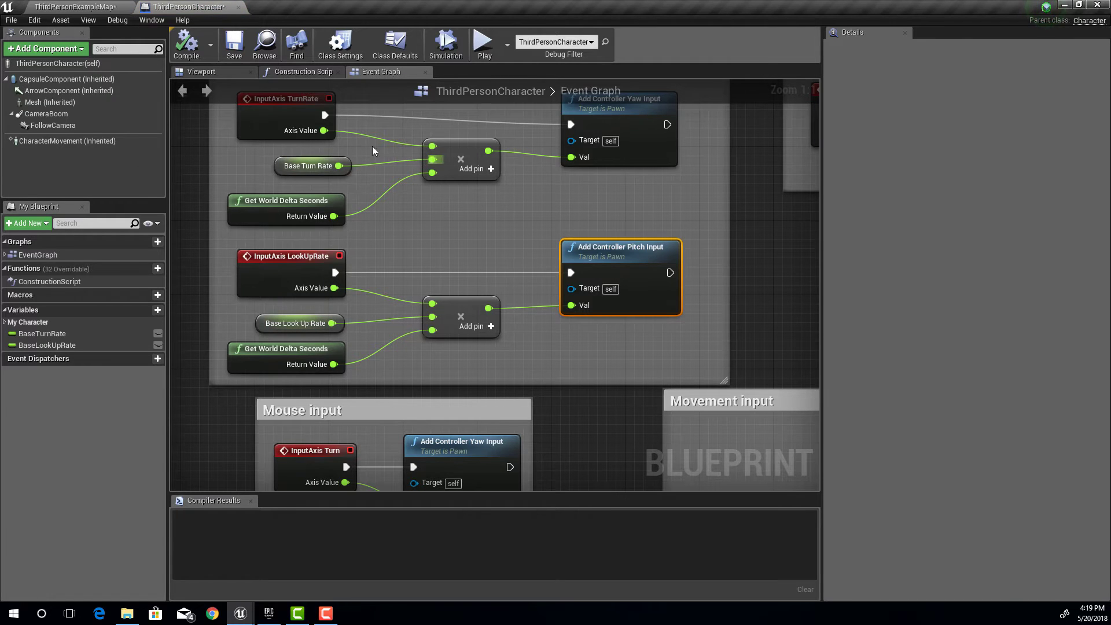
{"action": "left_click", "coordinate": [116, 7]}
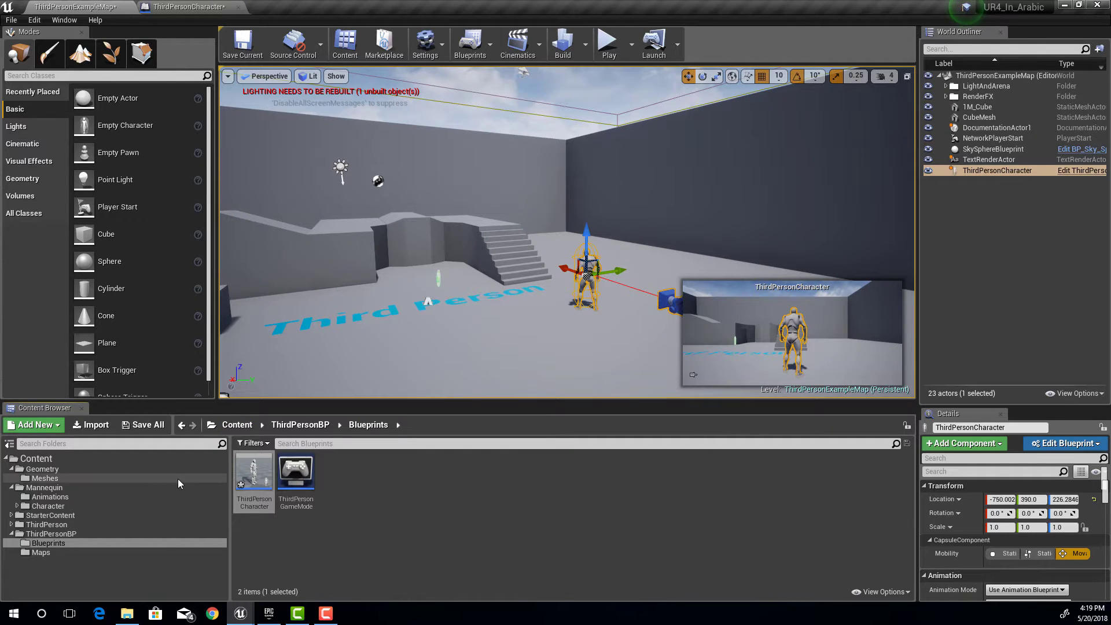
Open ThirdPerson_AnimBP from the Mannequin Animations folder and show the PawnOwner validity check in its Event Graph.
{"action": "left_click", "coordinate": [155, 495]}
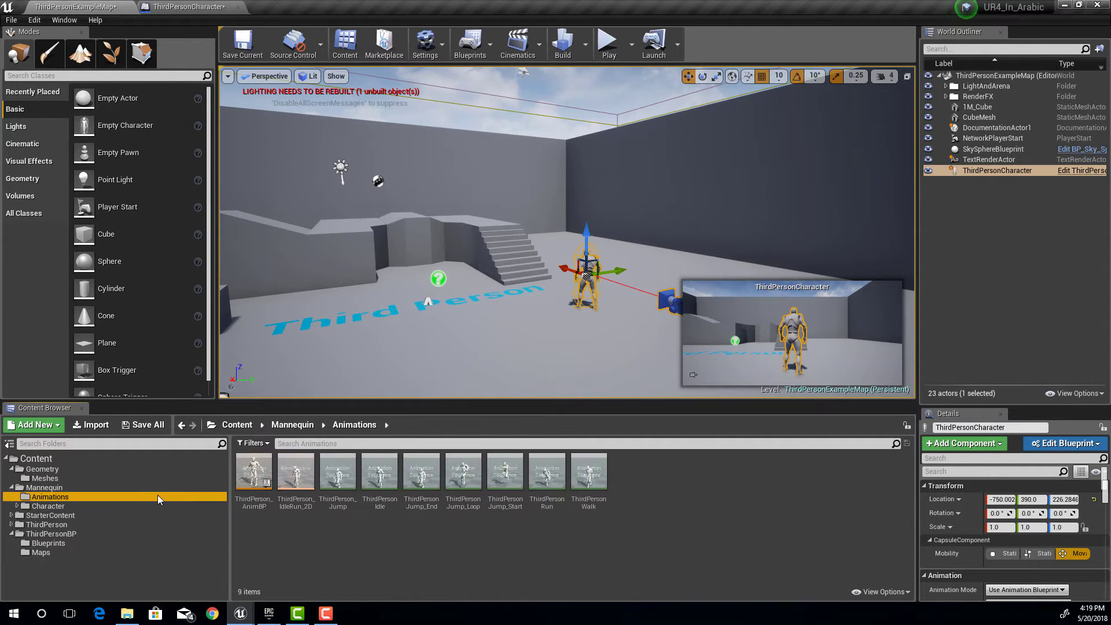
{"action": "left_click", "coordinate": [250, 476]}
{"action": "double_click", "coordinate": [251, 476]}
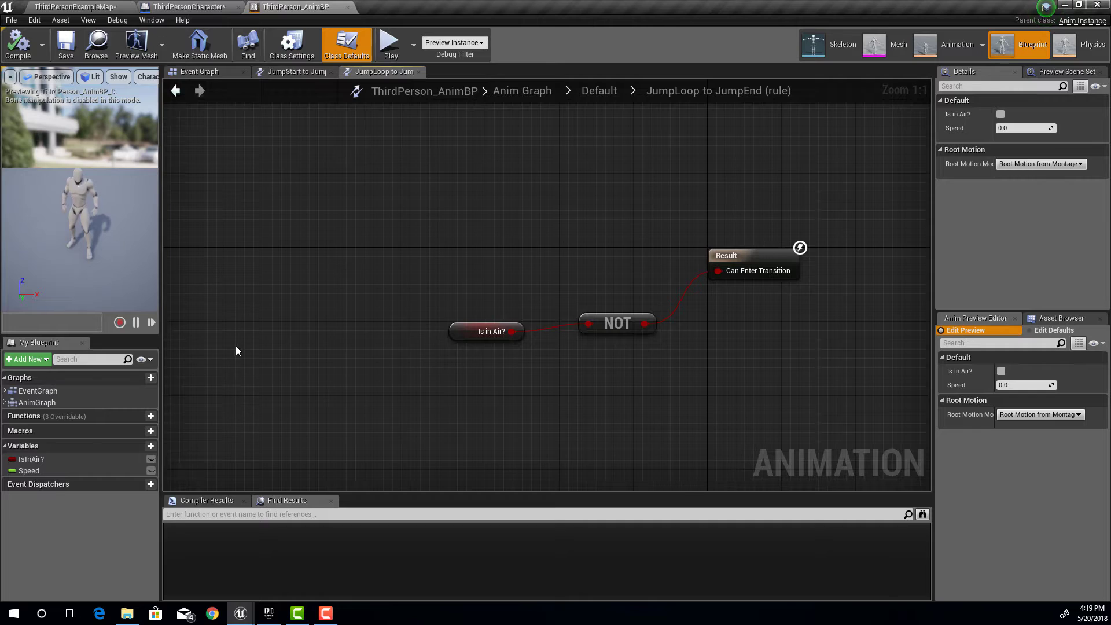
{"action": "double_click", "coordinate": [93, 392]}
{"action": "scroll", "coordinate": [428, 327], "scroll_direction": "up", "scroll_amount": 4}
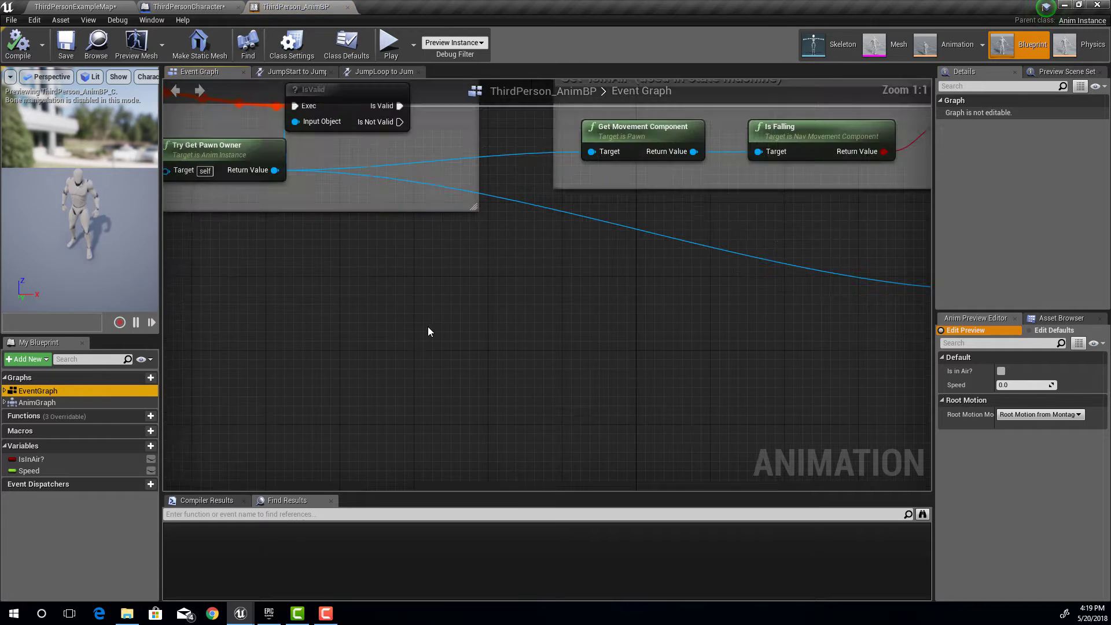
{"action": "right_click_drag", "start_coordinate": [428, 290], "coordinate": [620, 397]}
{"action": "scroll", "coordinate": [599, 390], "scroll_direction": "up", "scroll_amount": 1}
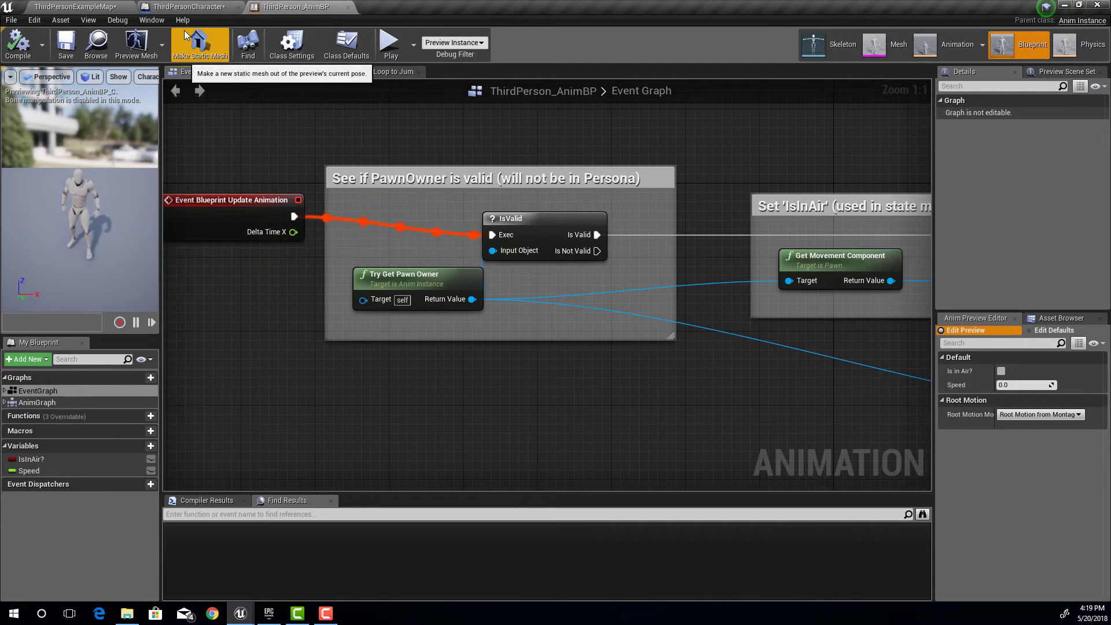
Inspect the Mesh component's details and viewport in the ThirdPersonCharacter Blueprint, and return to the ThirdPerson_AnimBP Event Graph.
{"action": "left_click", "coordinate": [188, 6]}
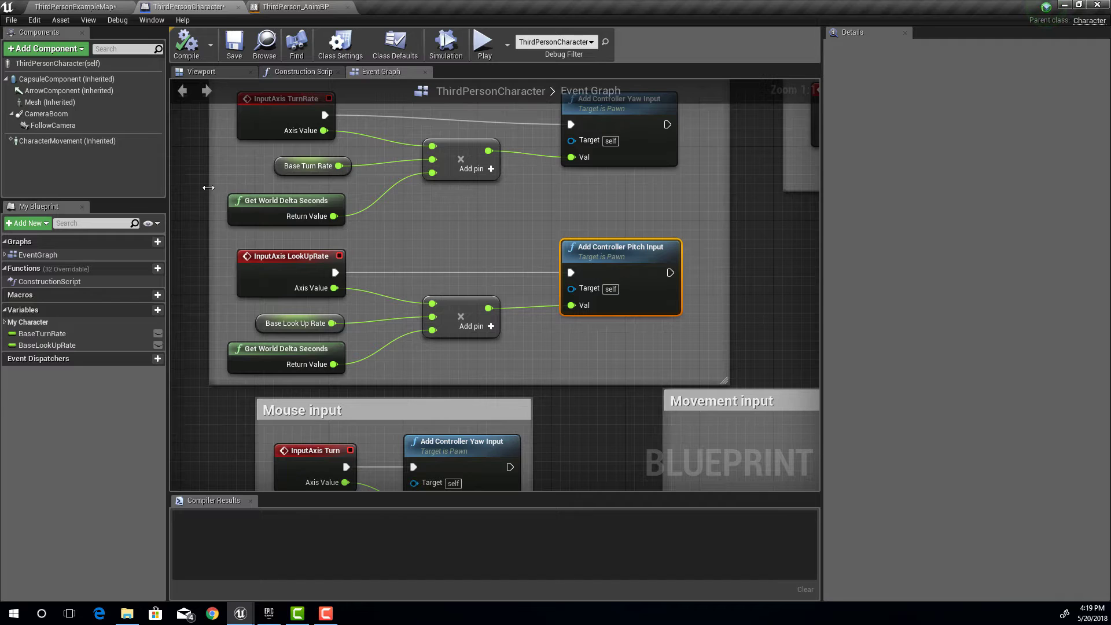
{"action": "left_click", "coordinate": [97, 103]}
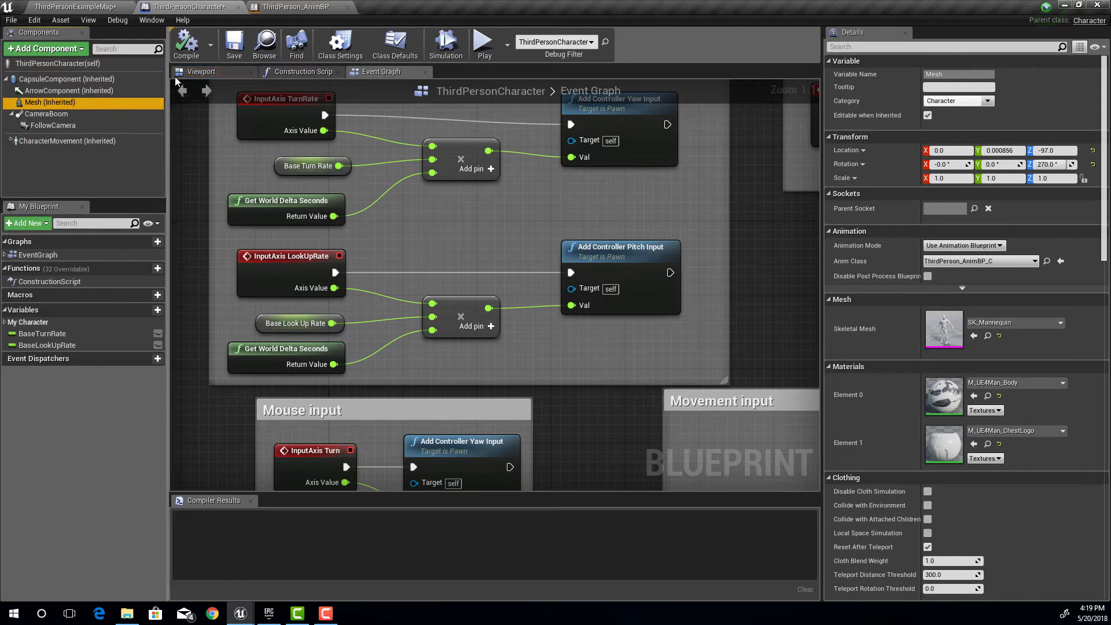
{"action": "left_click", "coordinate": [201, 71]}
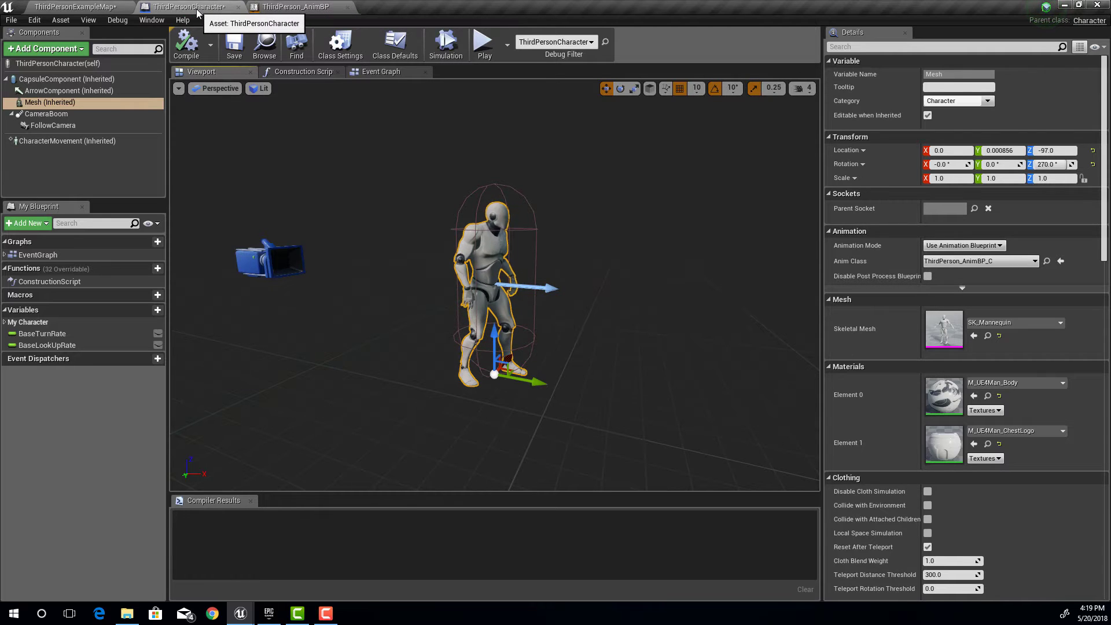
{"action": "left_click", "coordinate": [283, 9]}
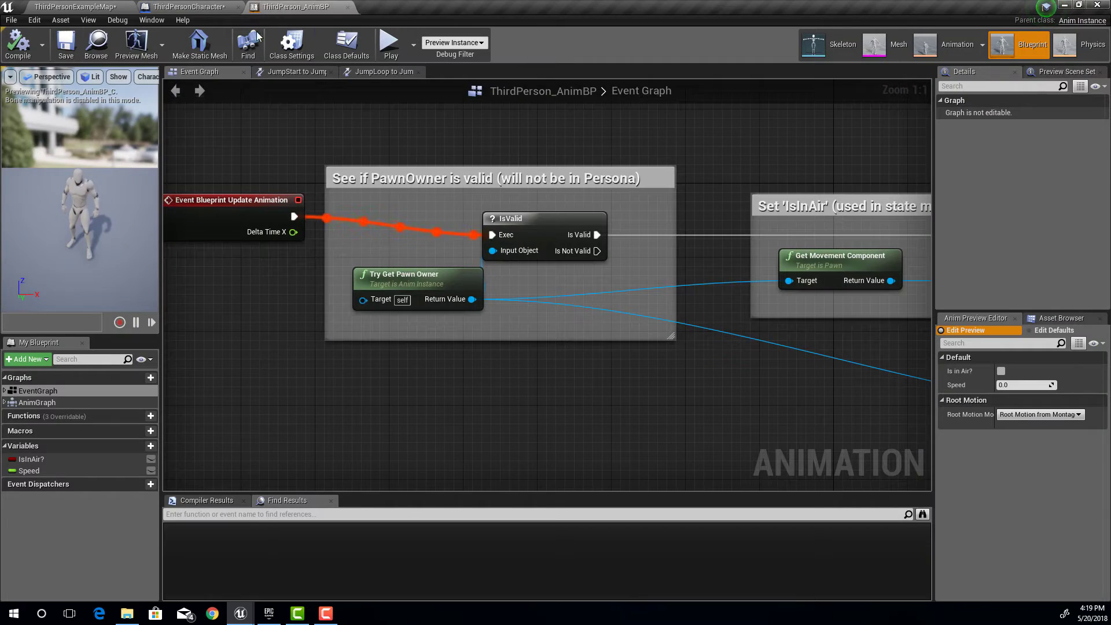
Open the AnimGraph's Default state machine, inspect the blendspace inside its Idle/Run state, and return to the state machine.
{"action": "mouse_move", "coordinate": [293, 134]}
{"action": "right_mouse_down"}
{"action": "mouse_move", "coordinate": [341, 151]}
{"action": "mouse_move", "coordinate": [288, 152]}
{"action": "right_mouse_up"}
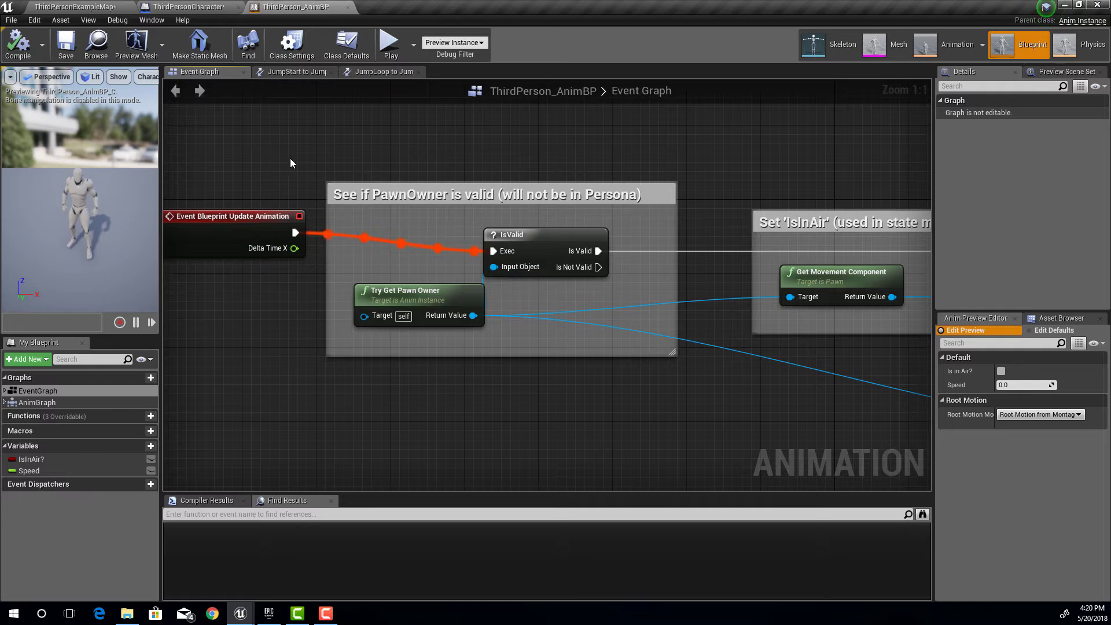
{"action": "double_click", "coordinate": [119, 404]}
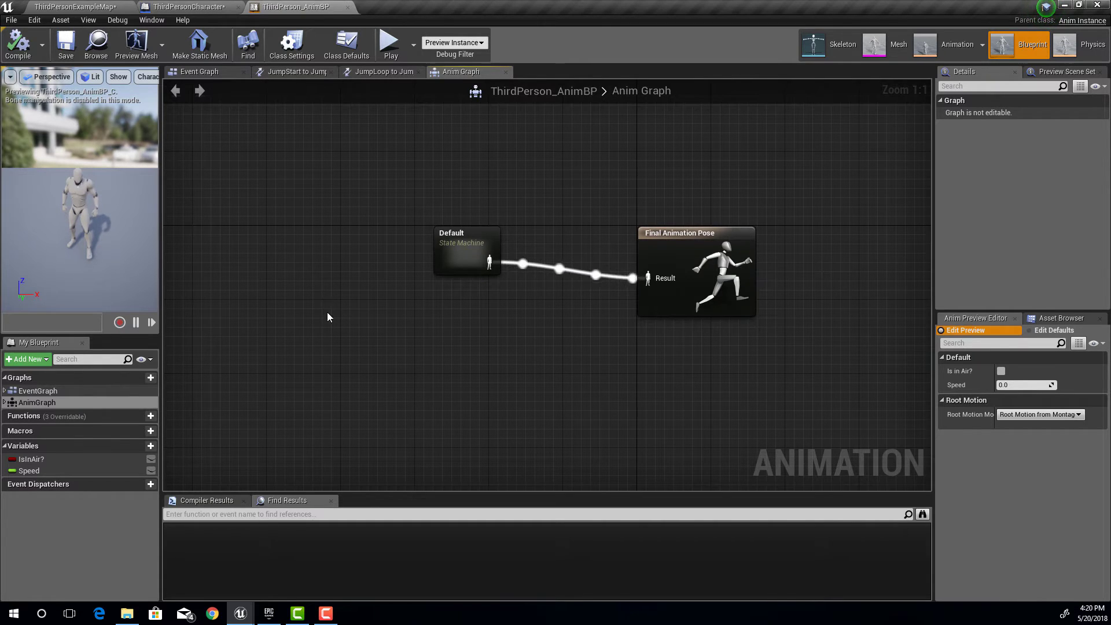
{"action": "left_click", "coordinate": [464, 244]}
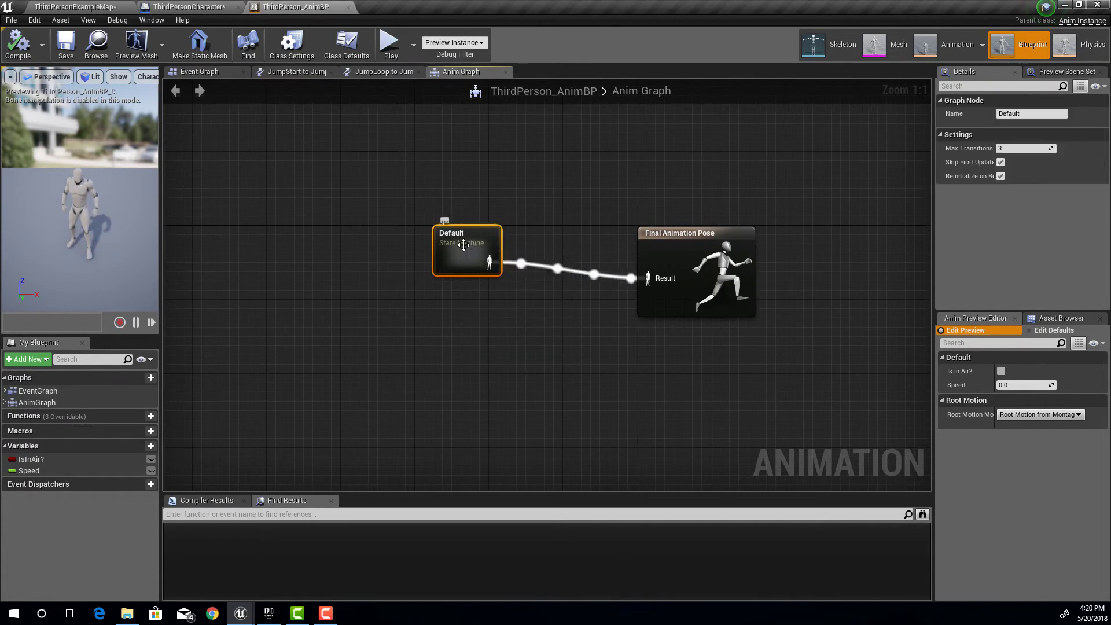
{"action": "double_click", "coordinate": [464, 245]}
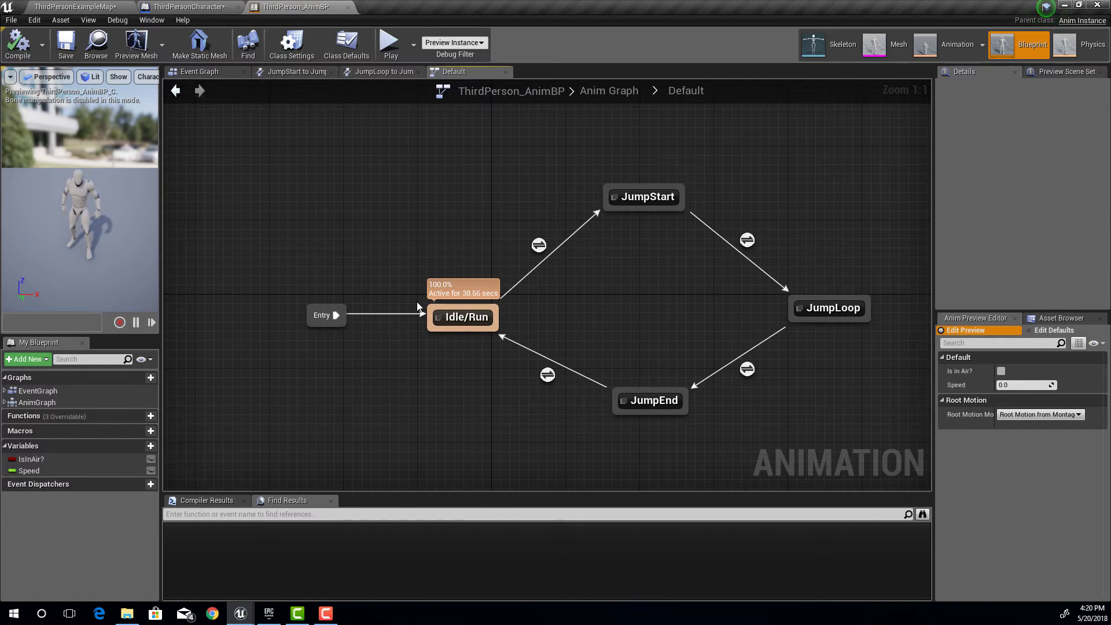
{"action": "double_click", "coordinate": [456, 317]}
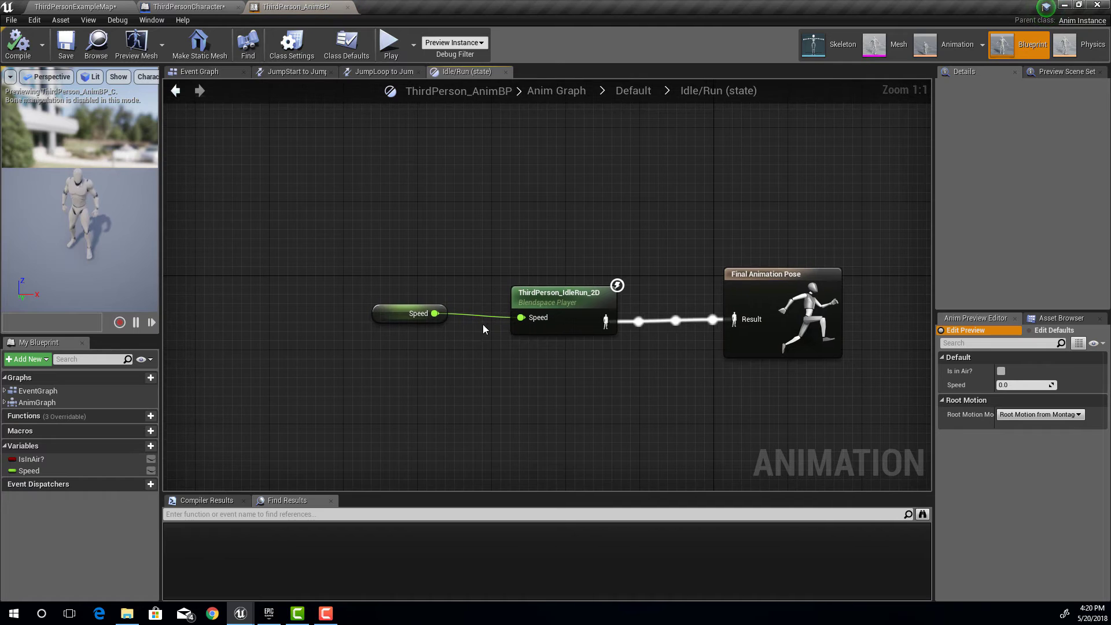
{"action": "left_click", "coordinate": [175, 91]}
Inspect the JumpStart state and preview its ThirdPersonJump_Start animation, closing the preview and returning to the Default state machine.
{"action": "double_click", "coordinate": [636, 198]}
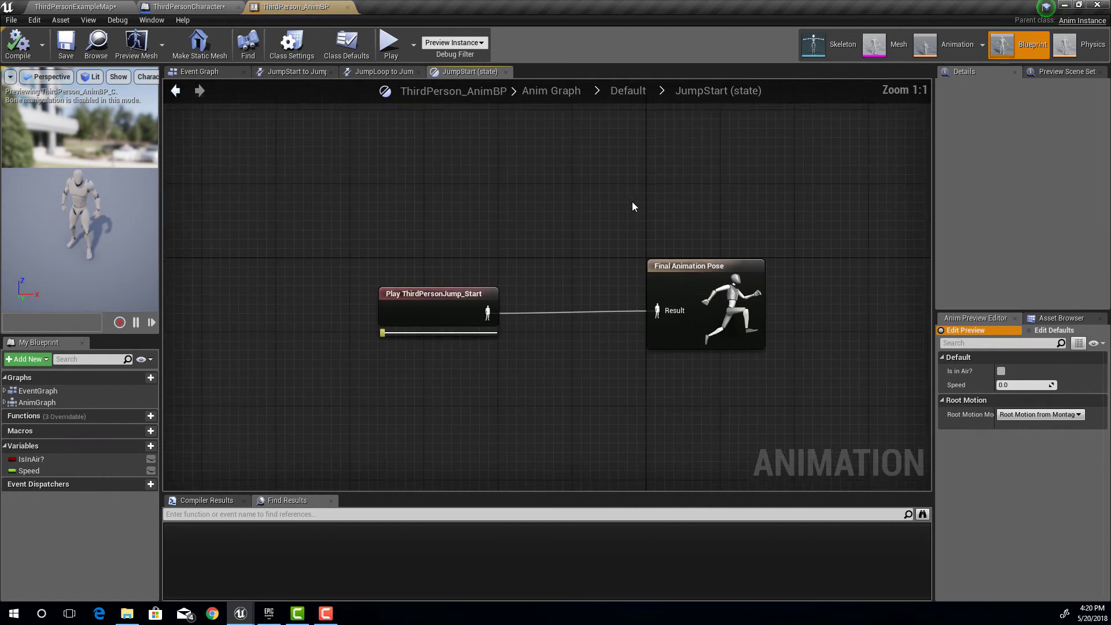
{"action": "double_click", "coordinate": [476, 317]}
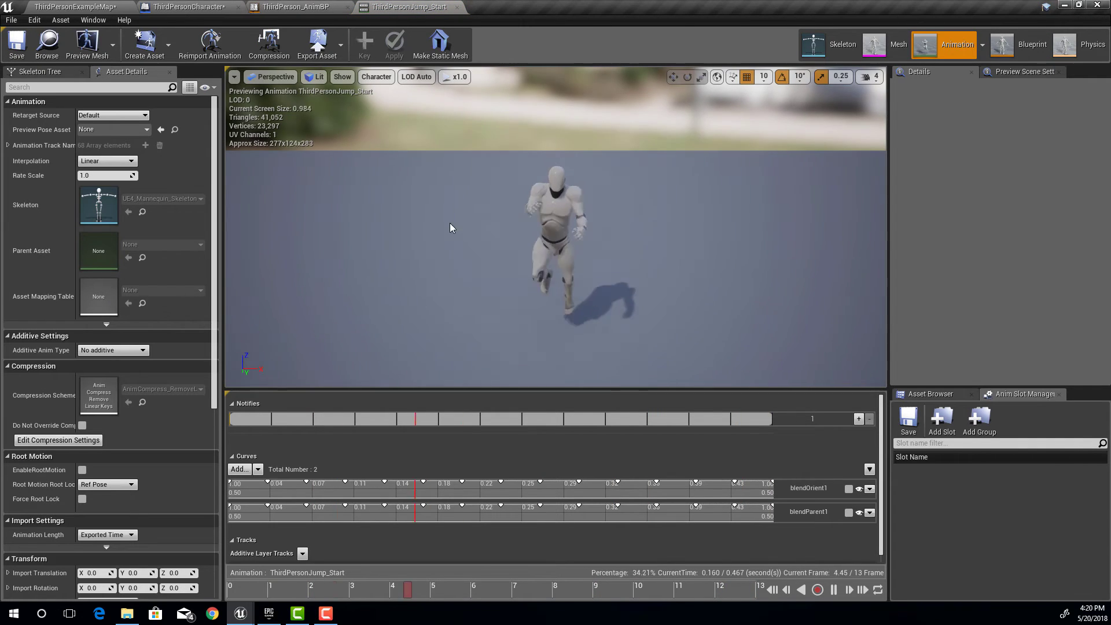
{"action": "left_click", "coordinate": [457, 7]}
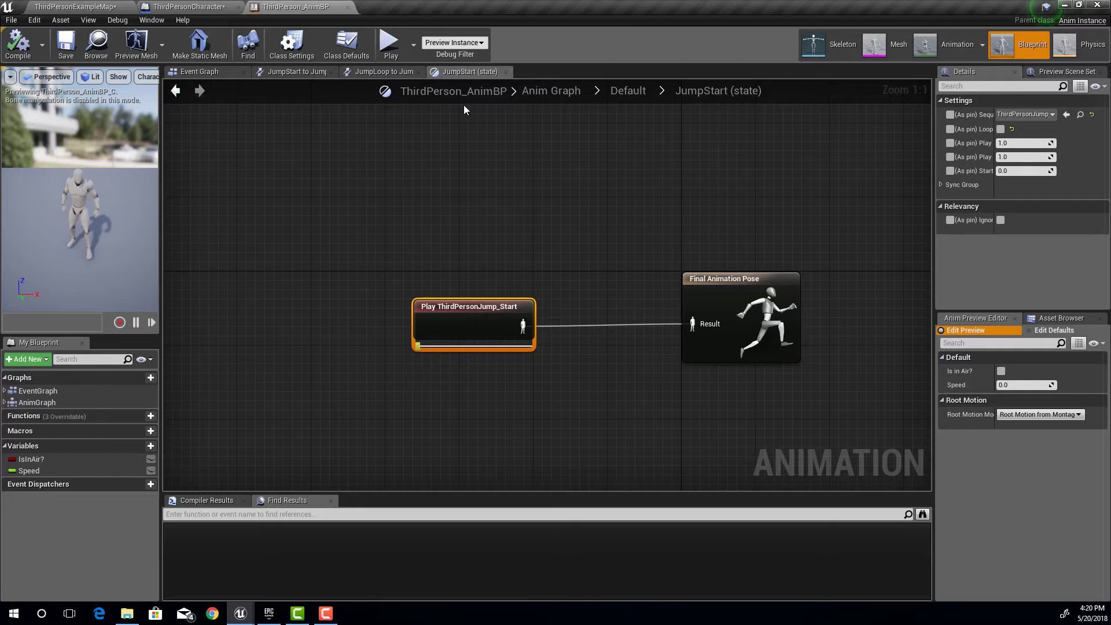
{"action": "double_click", "coordinate": [474, 315]}
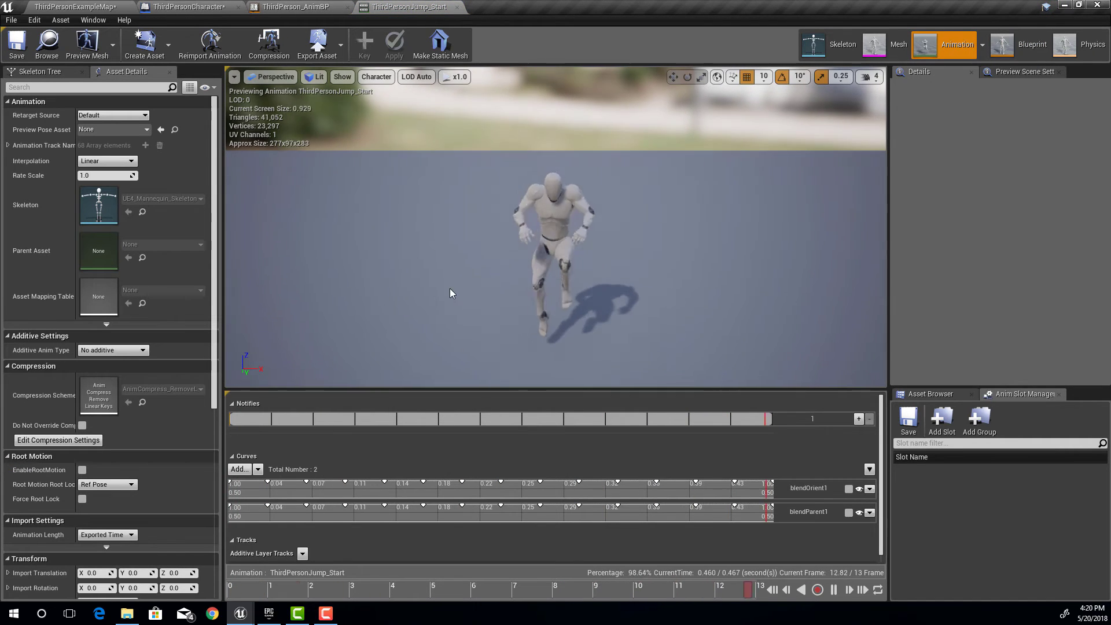
{"action": "left_click", "coordinate": [458, 7]}
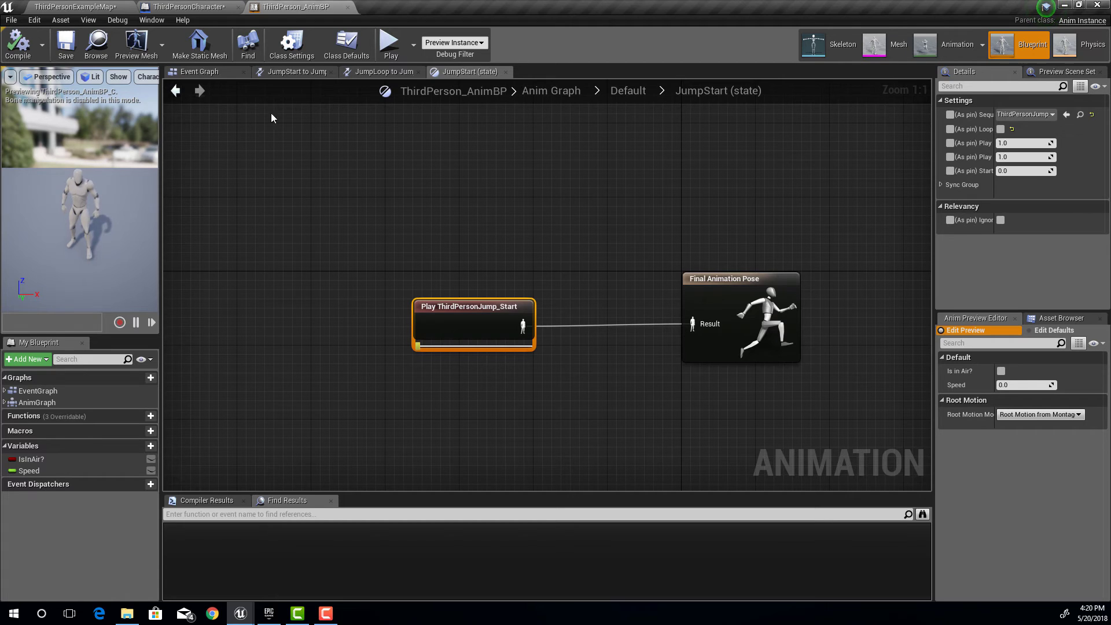
{"action": "left_click", "coordinate": [176, 91]}
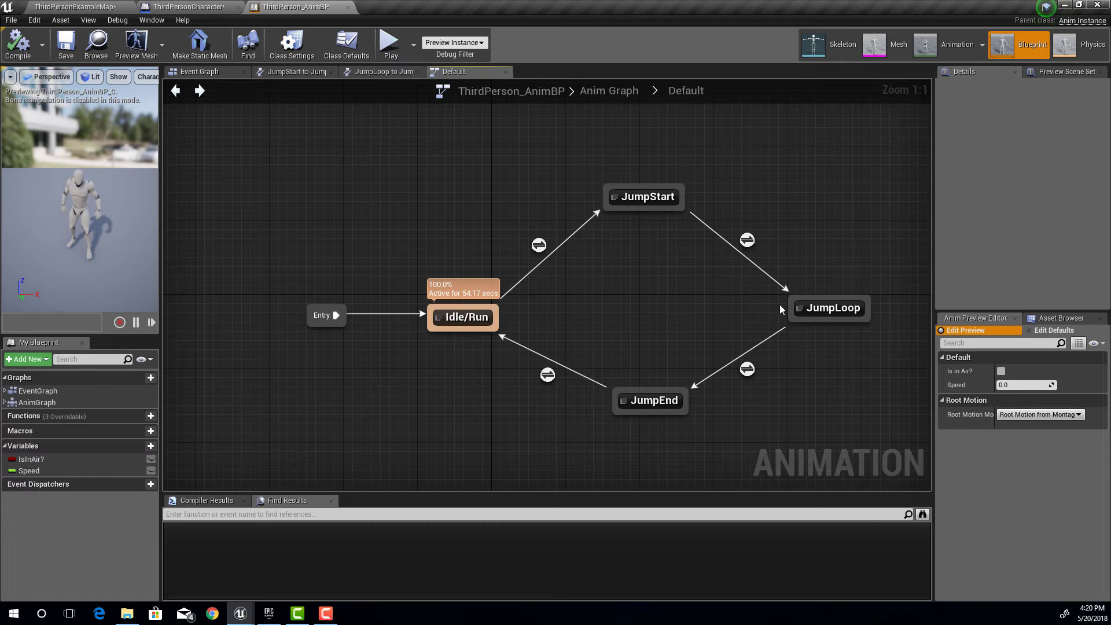
Inspect the JumpEnd state and preview its ThirdPerson_Jump animation, closing the preview and returning to the Default state machine.
{"action": "double_click", "coordinate": [671, 400]}
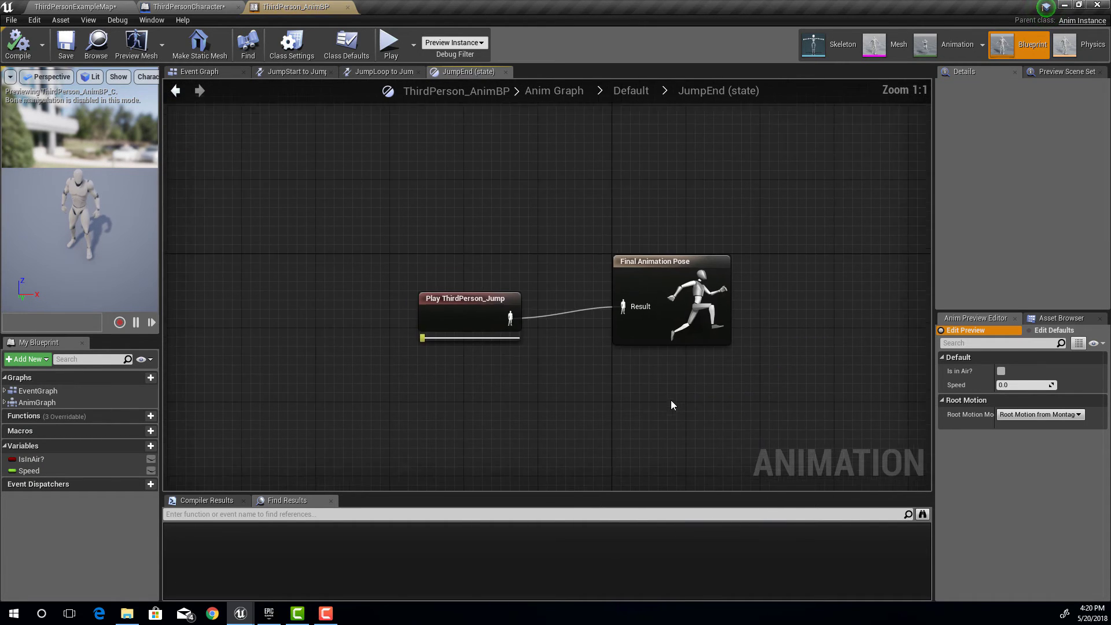
{"action": "double_click", "coordinate": [502, 322]}
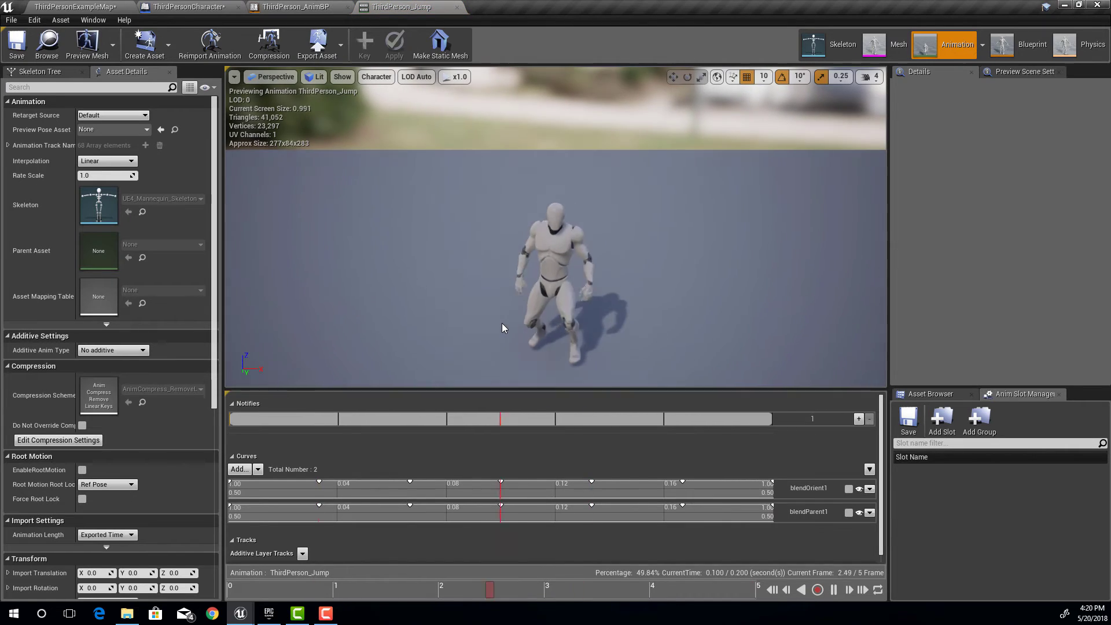
{"action": "left_click", "coordinate": [457, 7]}
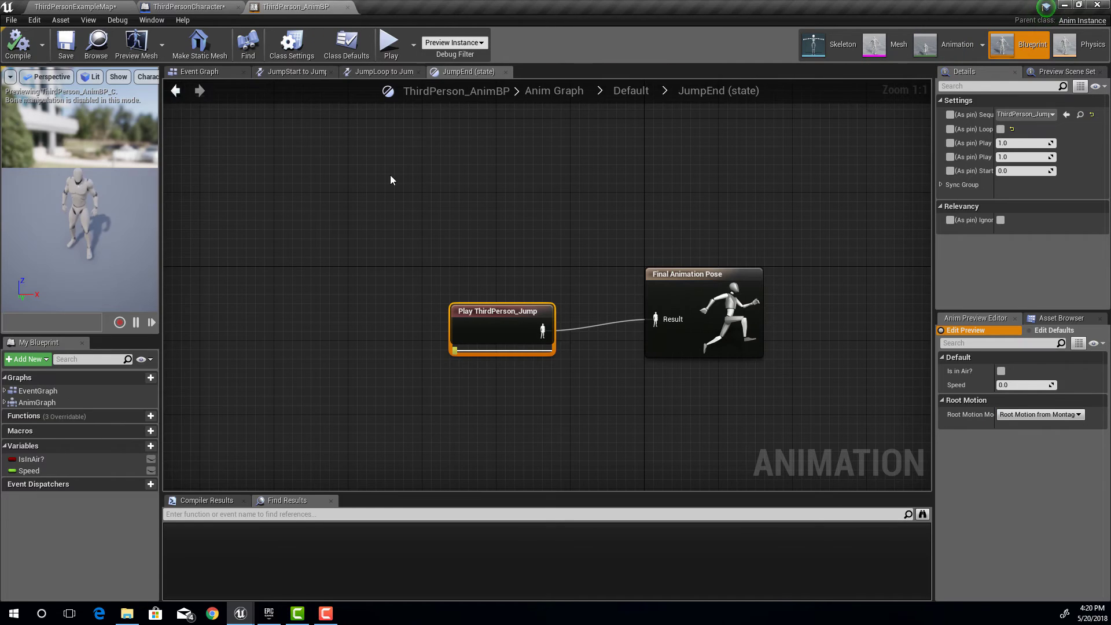
{"action": "left_click", "coordinate": [176, 90]}
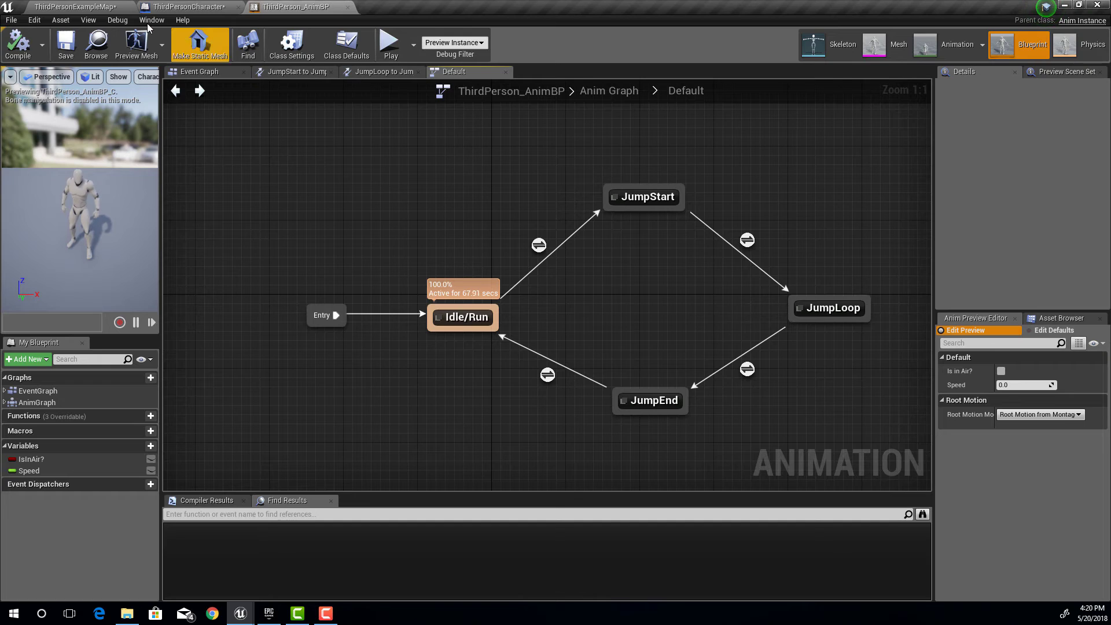
Go back to the ThirdPersonExampleMap level and look over the arena around the ThirdPersonCharacter.
{"action": "left_click", "coordinate": [87, 9]}
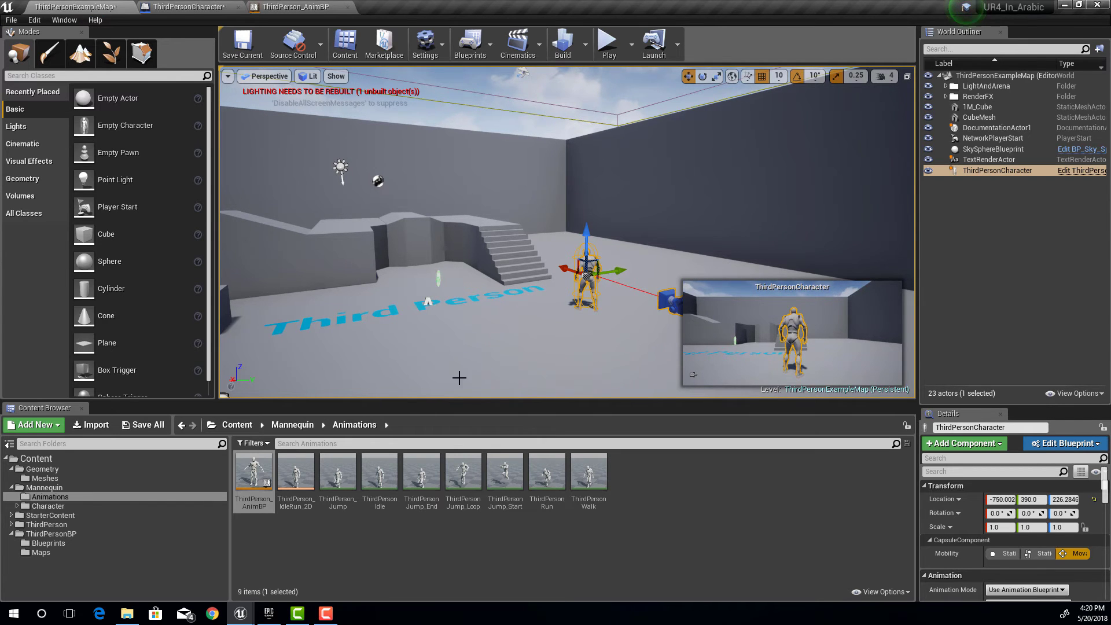
{"action": "mouse_move", "coordinate": [504, 338]}
{"action": "right_mouse_down"}
{"action": "mouse_move", "coordinate": [516, 363]}
{"action": "mouse_move", "coordinate": [510, 348]}
{"action": "right_mouse_up"}
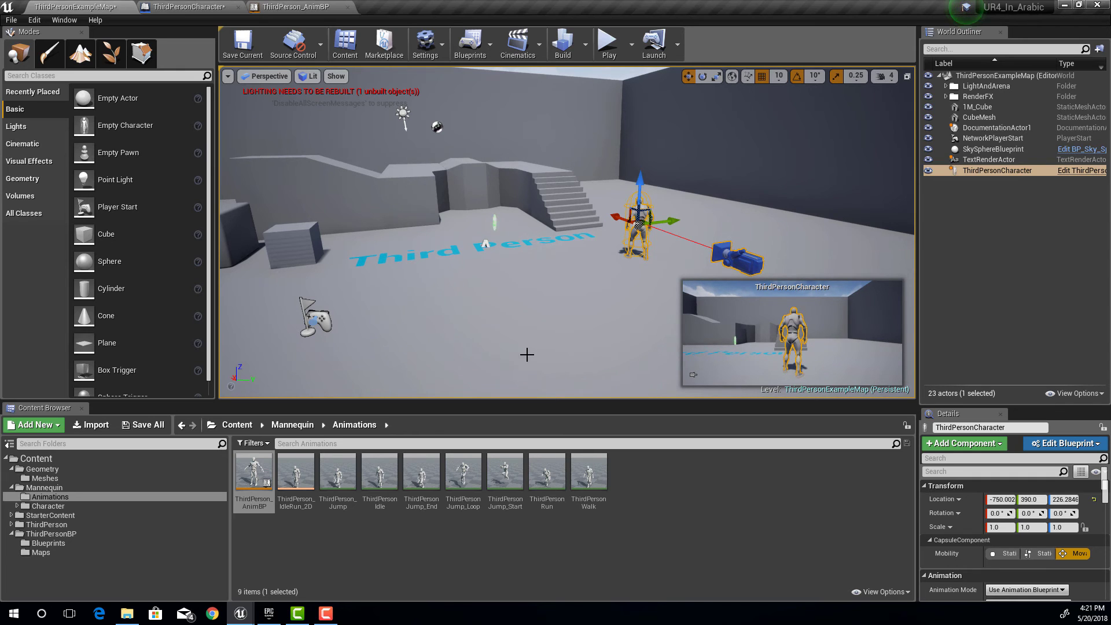
{"action": "mouse_move", "coordinate": [525, 265]}
{"action": "right_mouse_down"}
{"action": "mouse_move", "coordinate": [507, 264]}
{"action": "mouse_move", "coordinate": [524, 262]}
{"action": "right_mouse_up"}
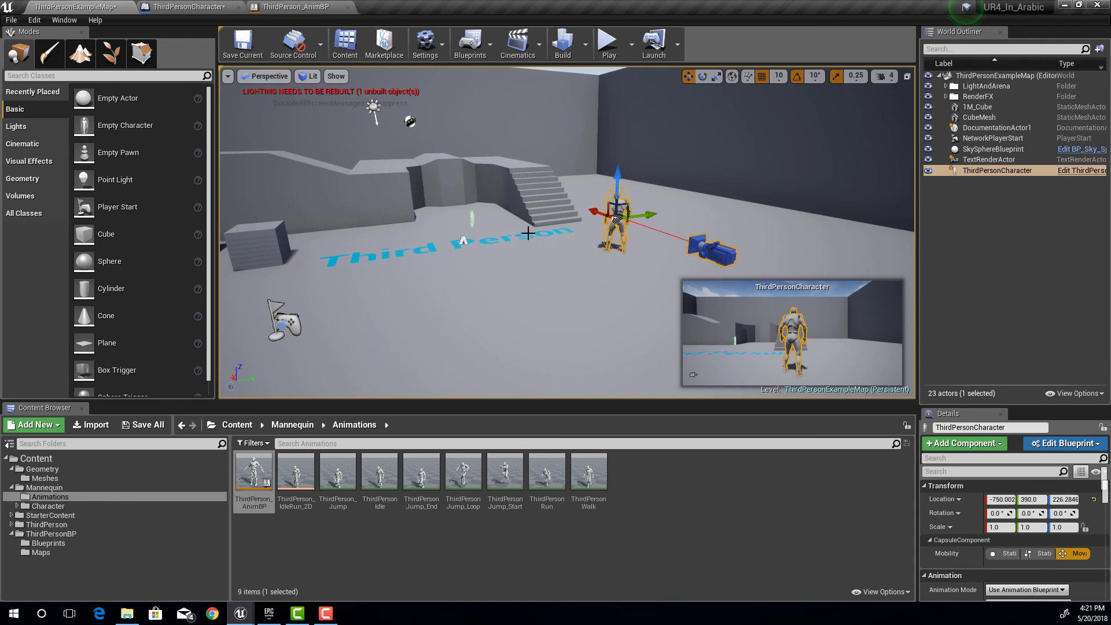
{"action": "right_click_drag", "start_coordinate": [528, 233], "coordinate": [528, 233]}
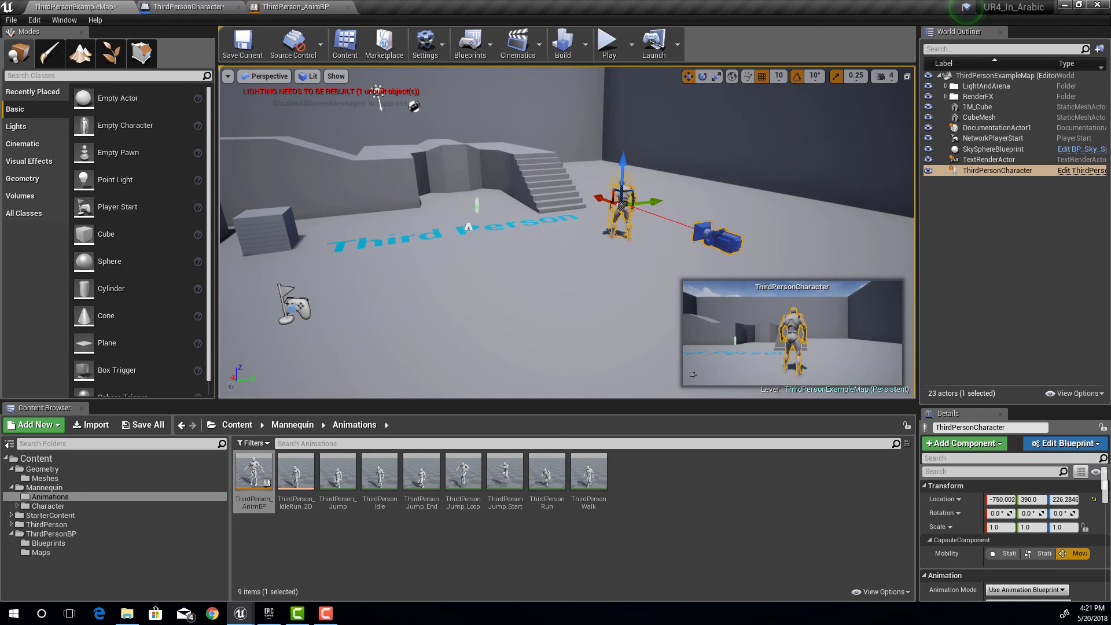